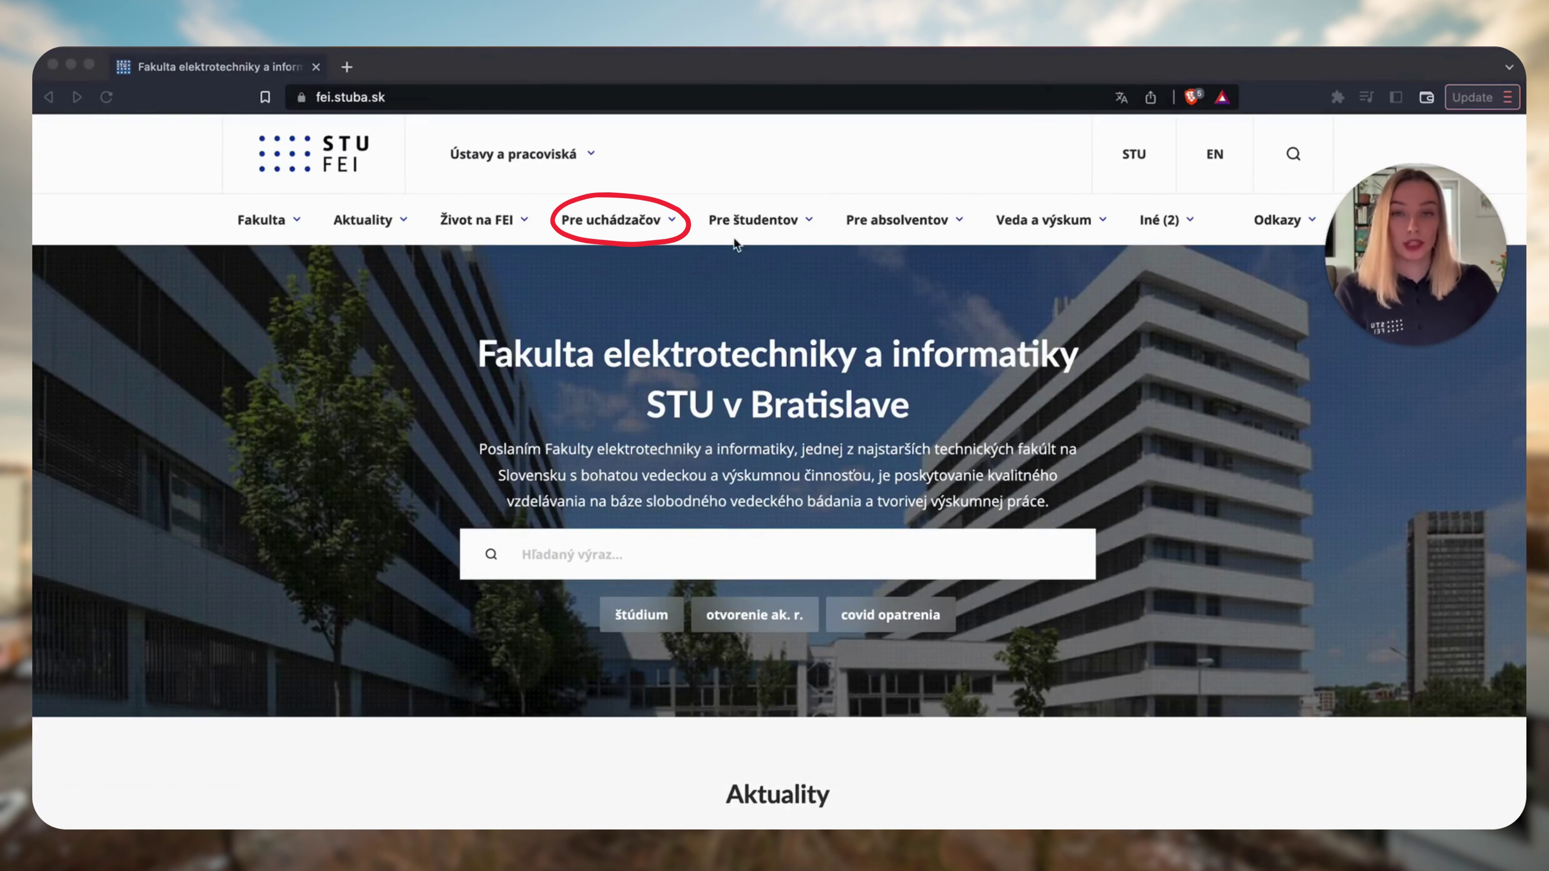
# Open the FEI bachelor admissions page for 2023/2024 from Pre uchádzačov and scroll through it.
pyautogui.click(634, 227)
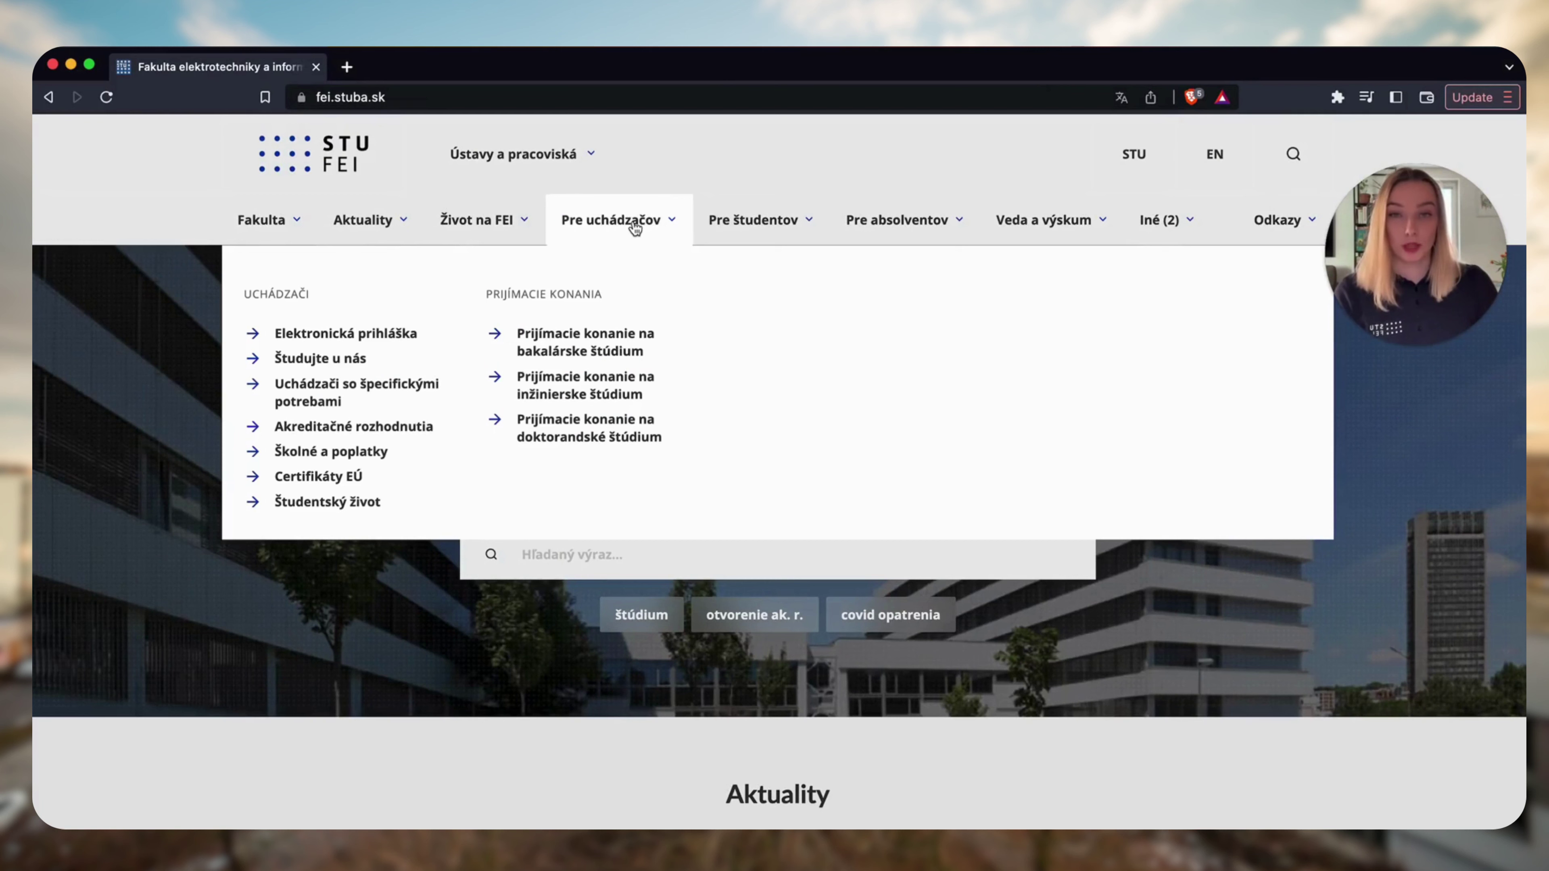
pyautogui.click(621, 349)
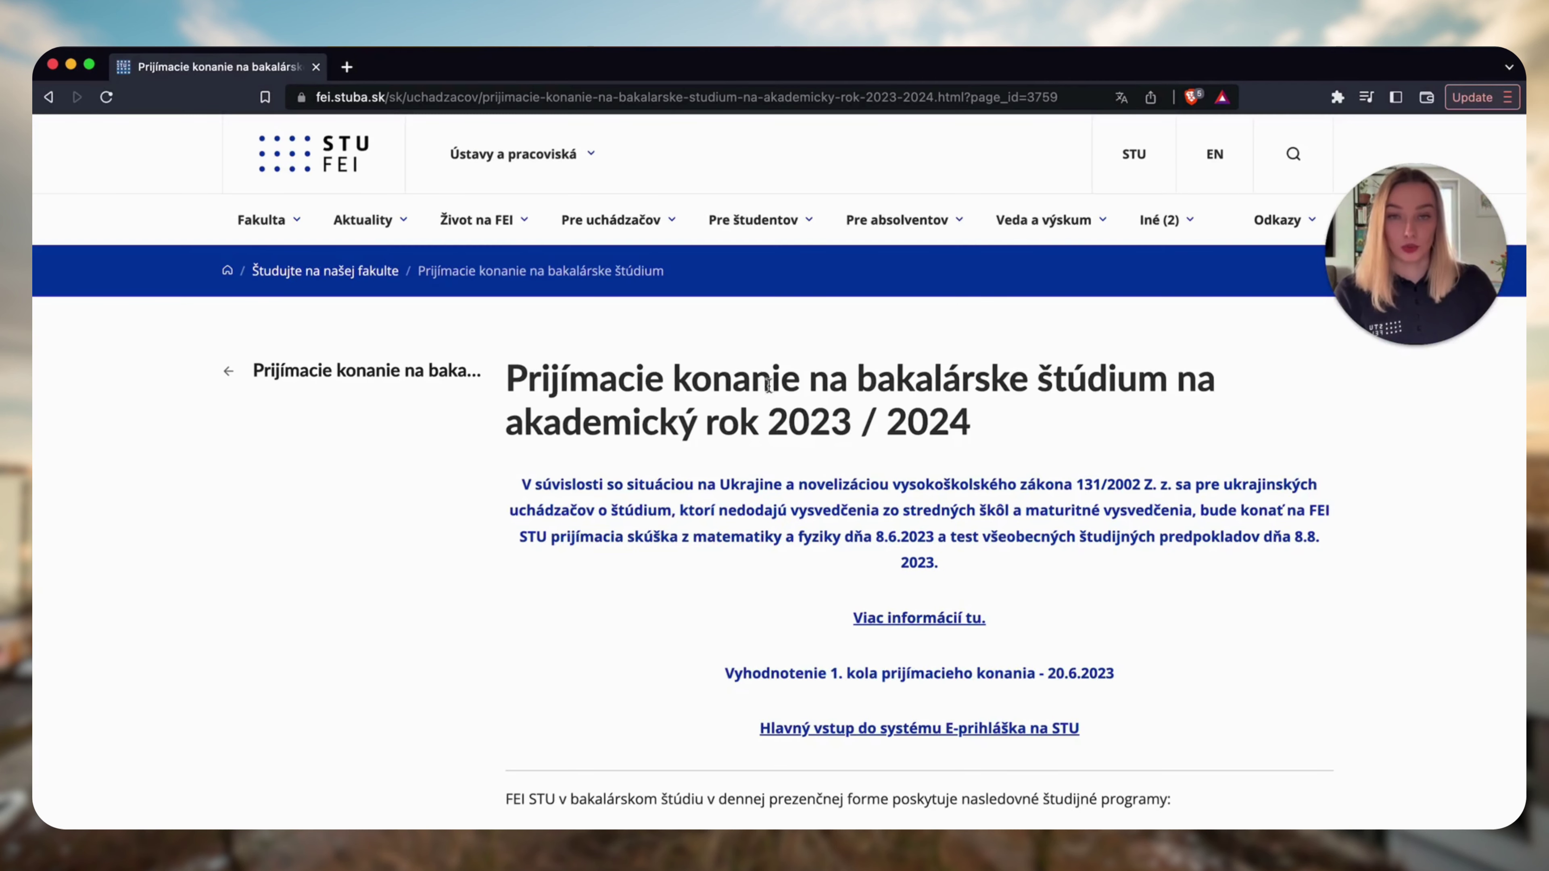
pyautogui.scroll(-8, 772, 384)
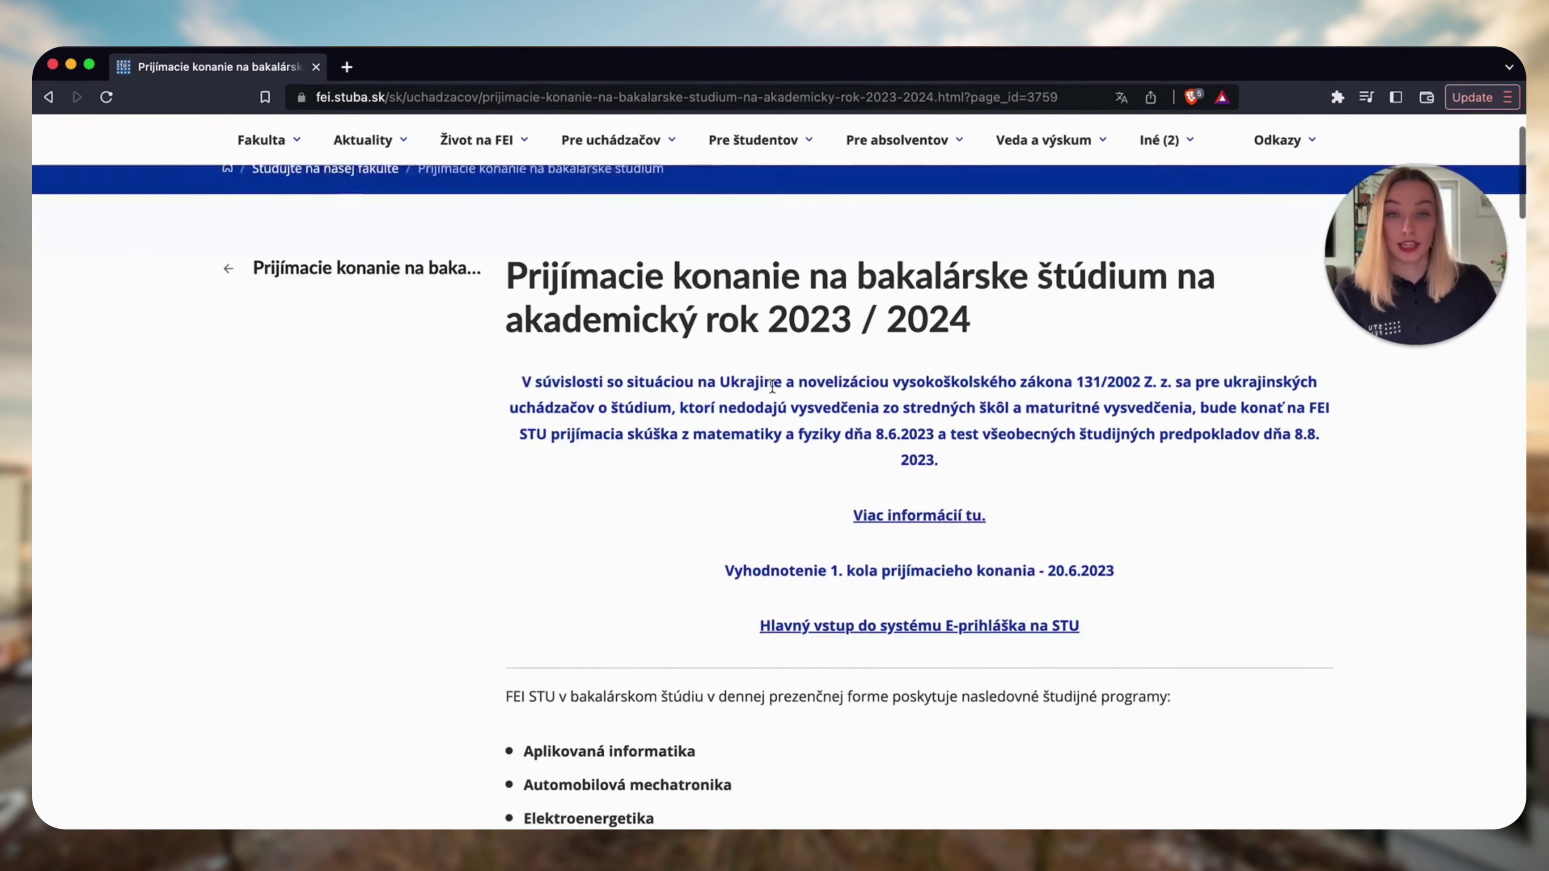
pyautogui.scroll(-3, 772, 386)
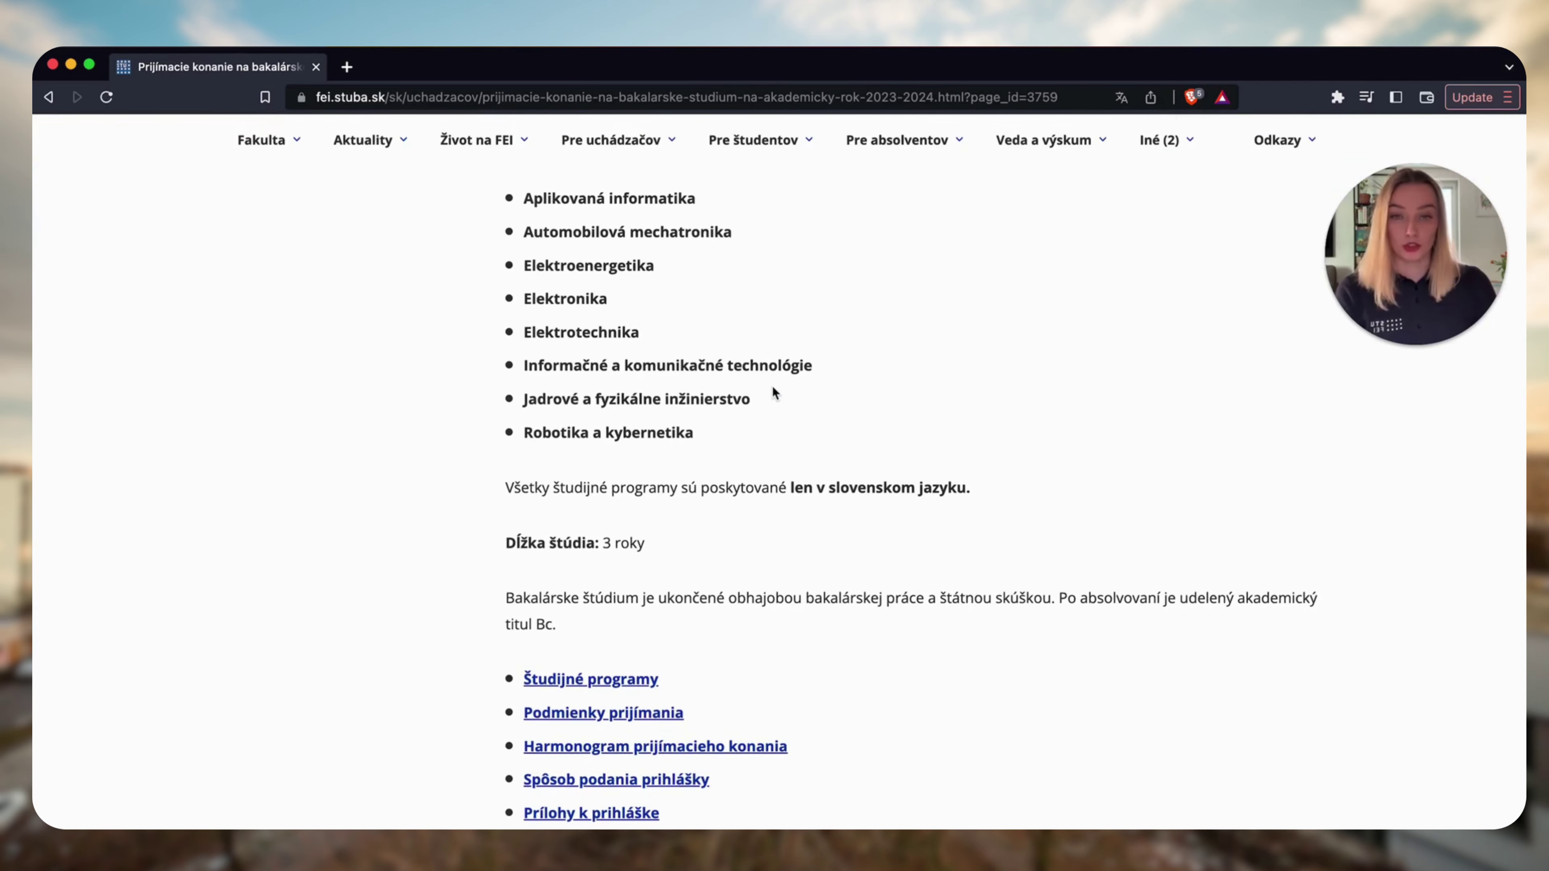
pyautogui.scroll(-4, 773, 391)
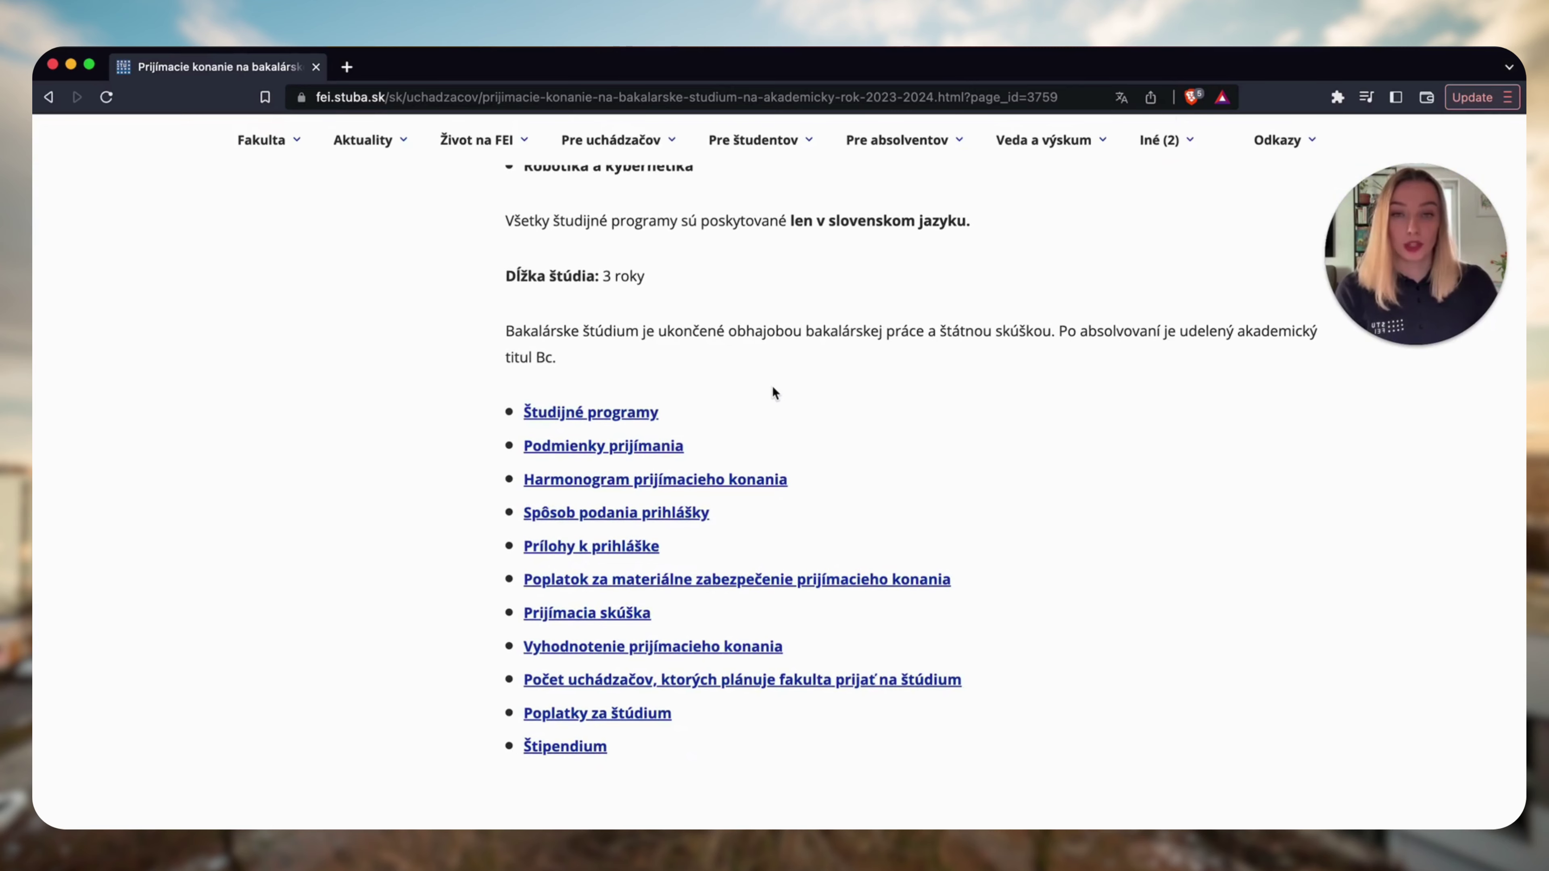
pyautogui.scroll(-2, 772, 392)
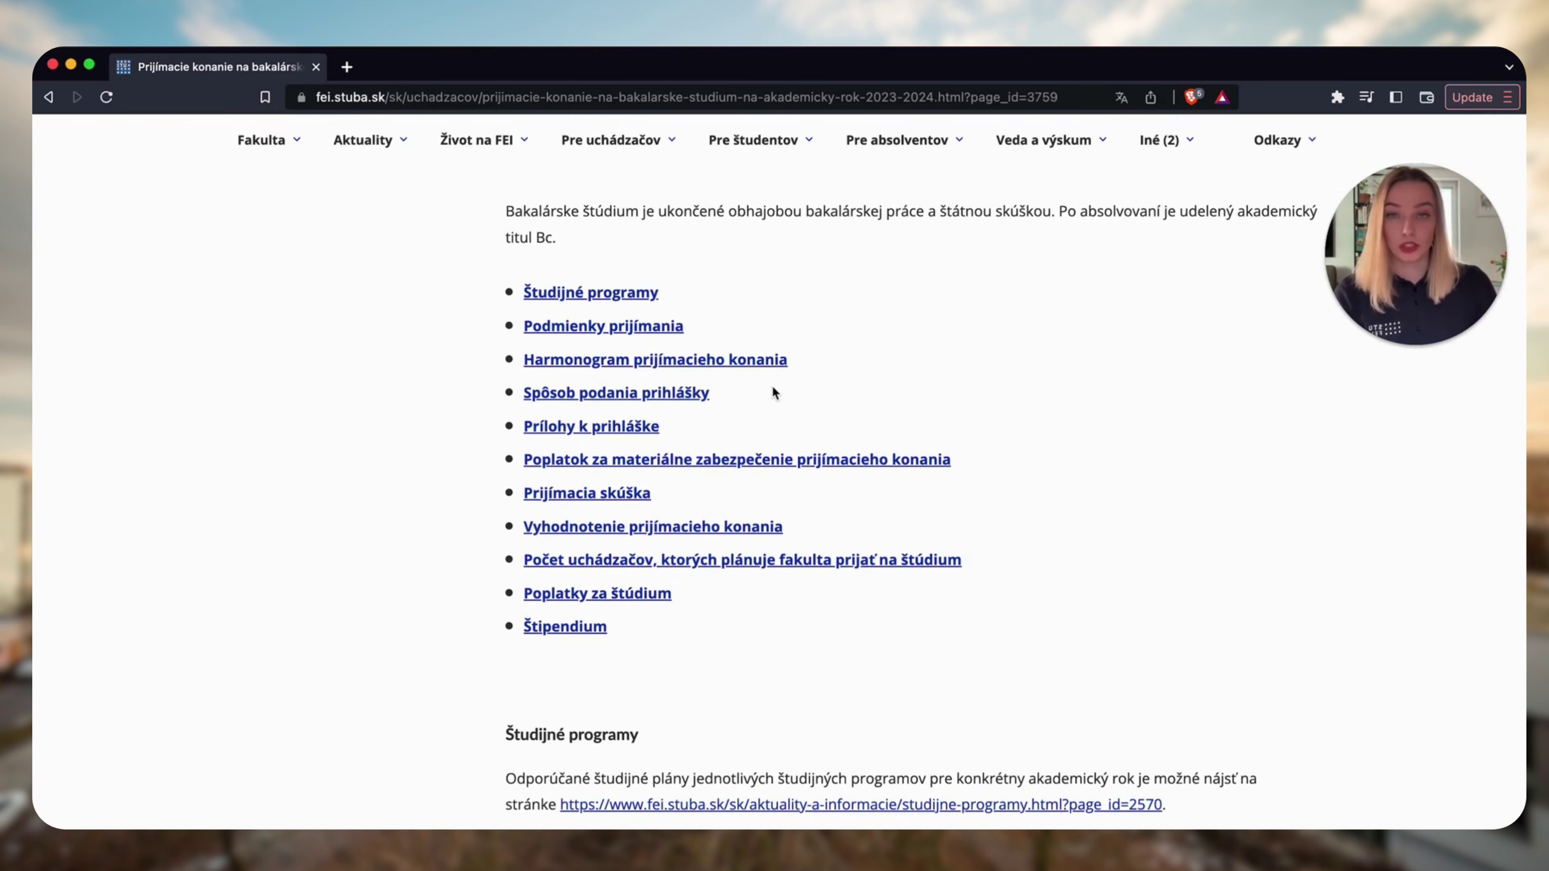
pyautogui.scroll(-1, 773, 388)
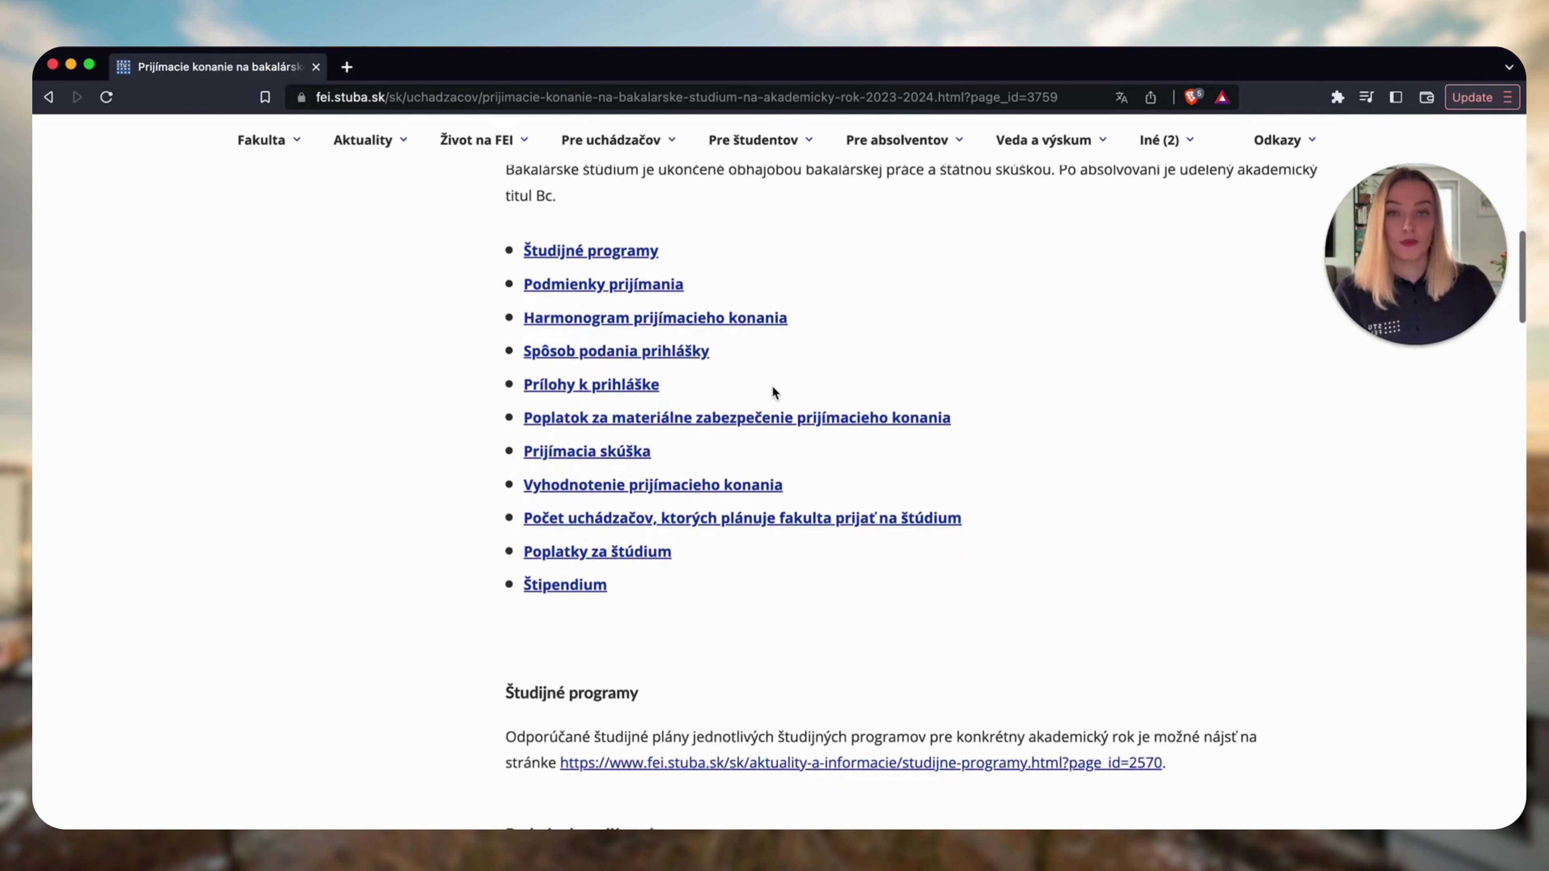
pyautogui.scroll(-2, 773, 388)
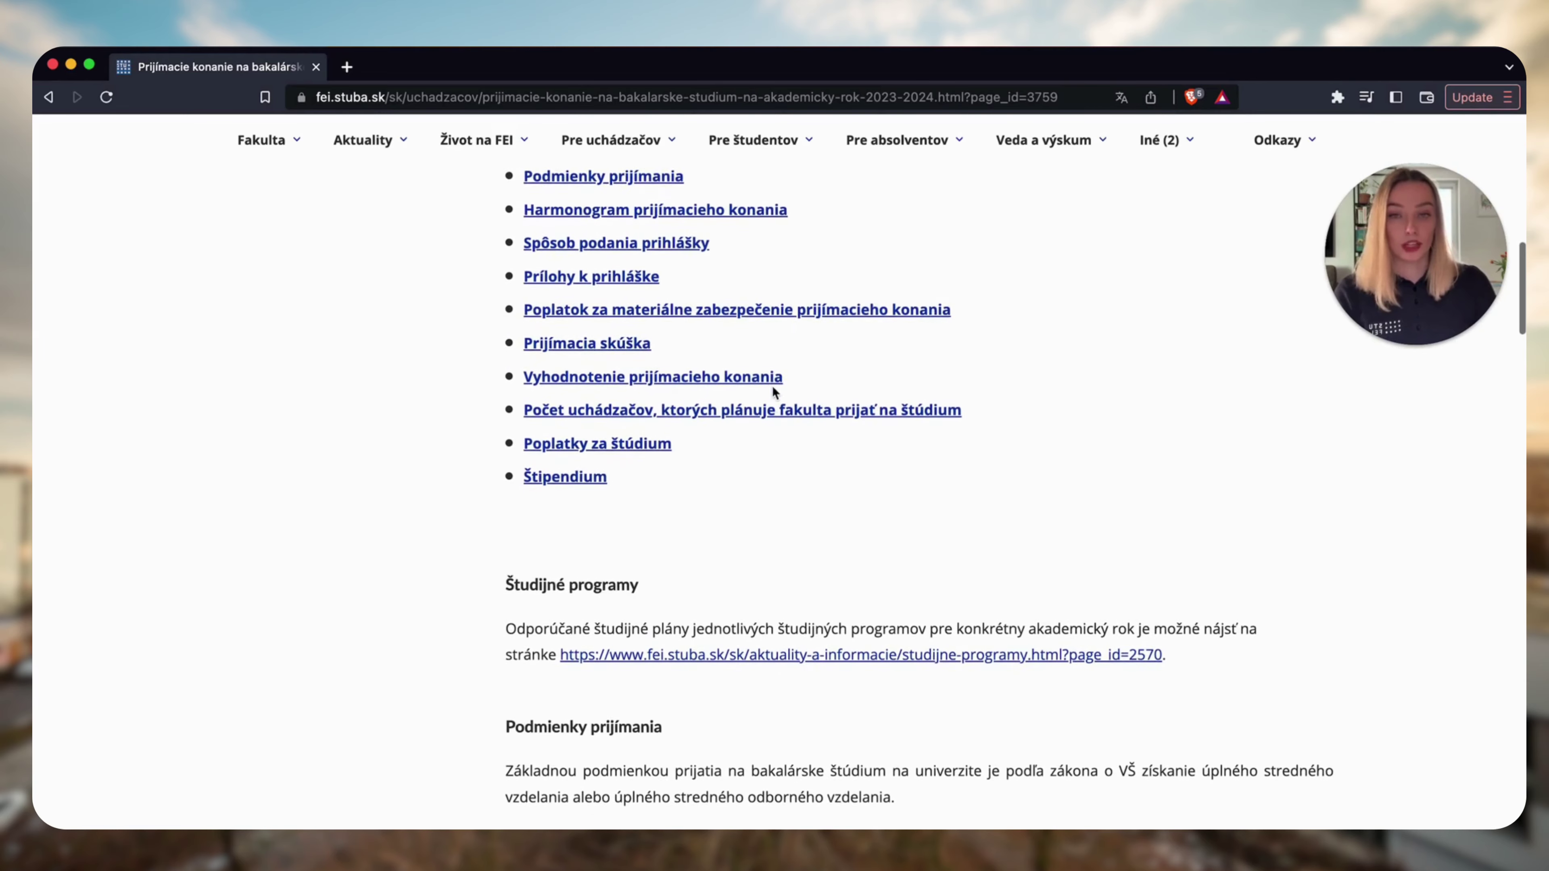
pyautogui.scroll(-8, 773, 391)
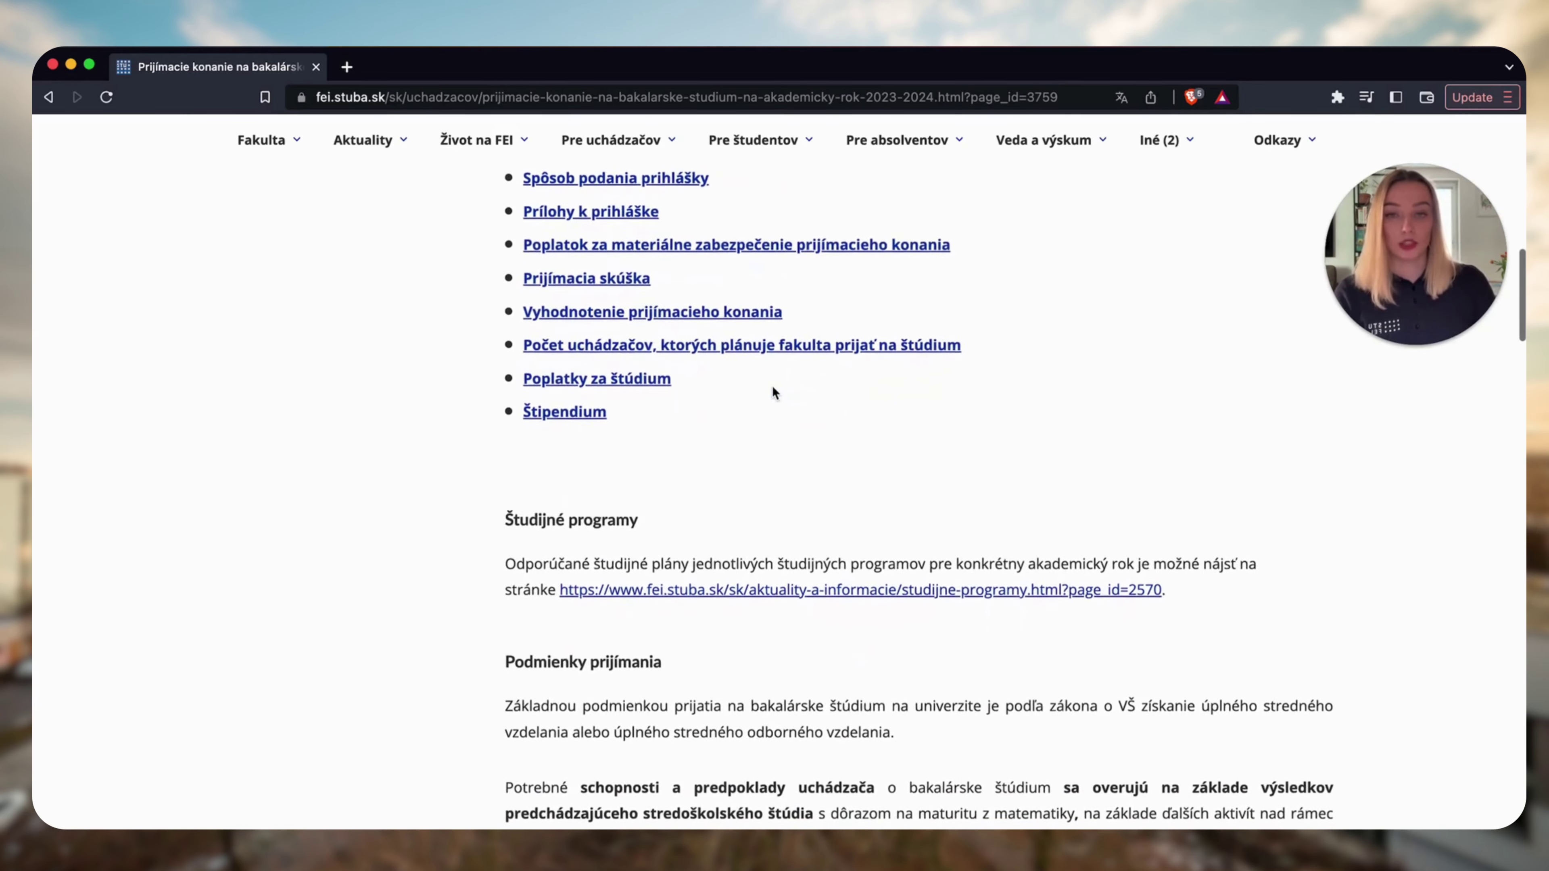
pyautogui.scroll(-5, 772, 385)
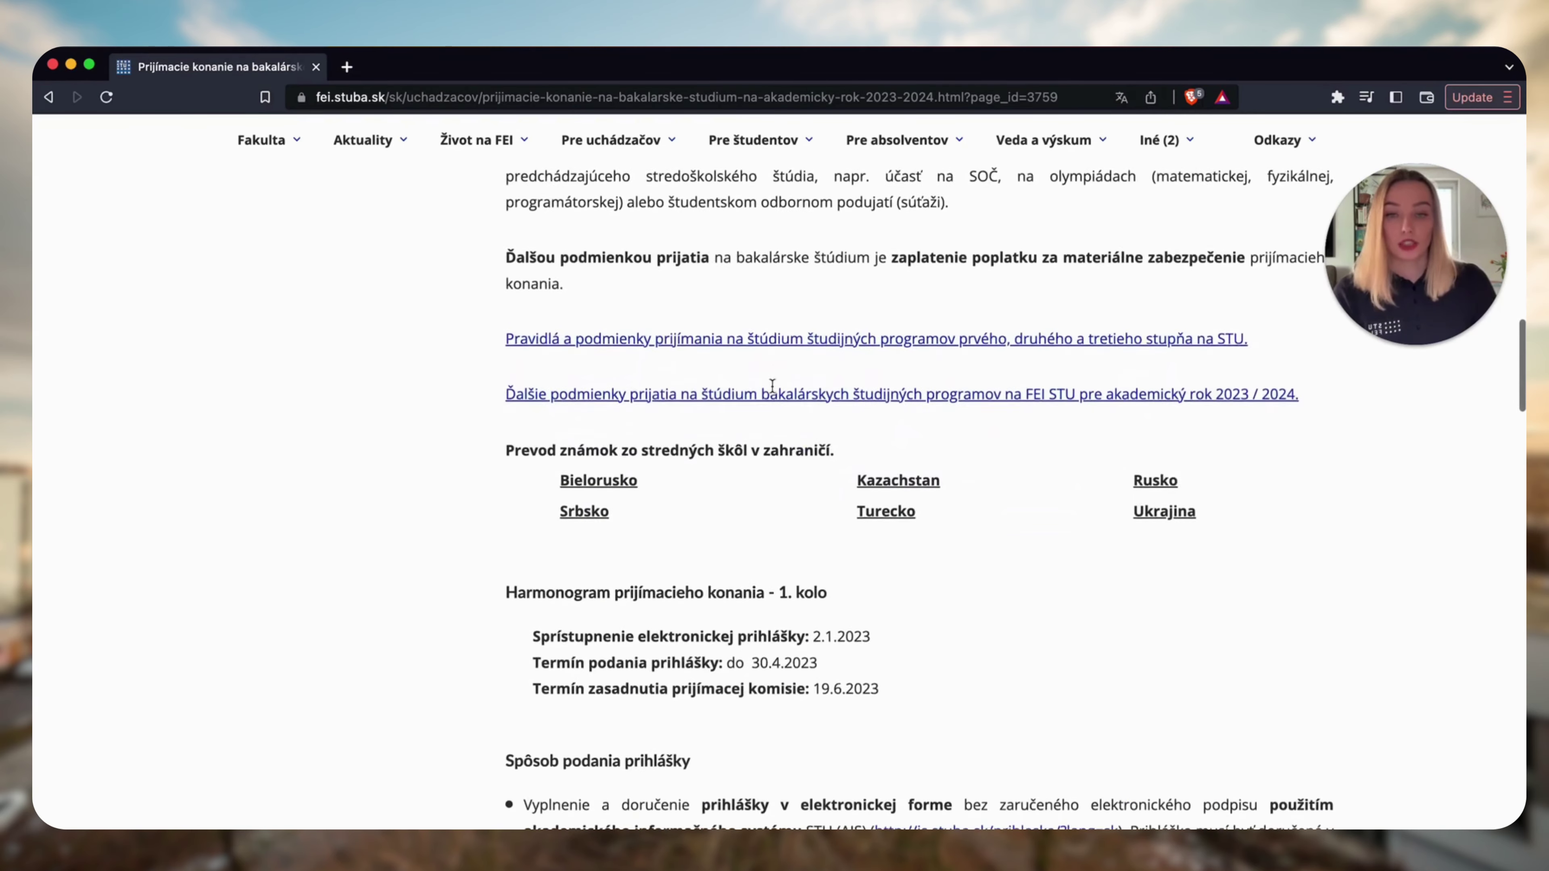
pyautogui.scroll(-15, 772, 391)
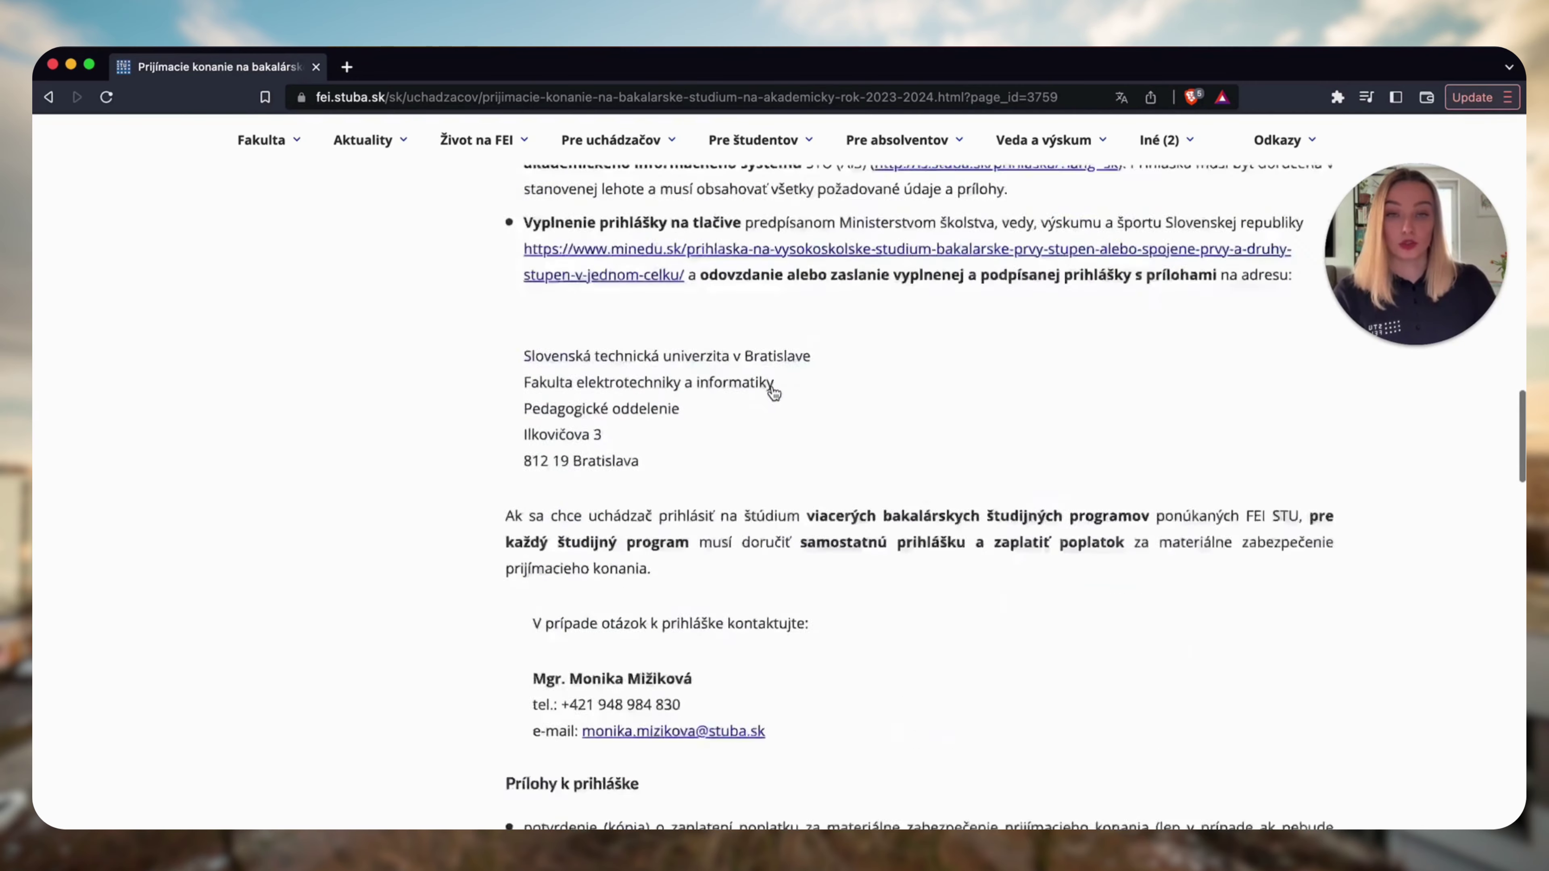
pyautogui.scroll(20, 772, 392)
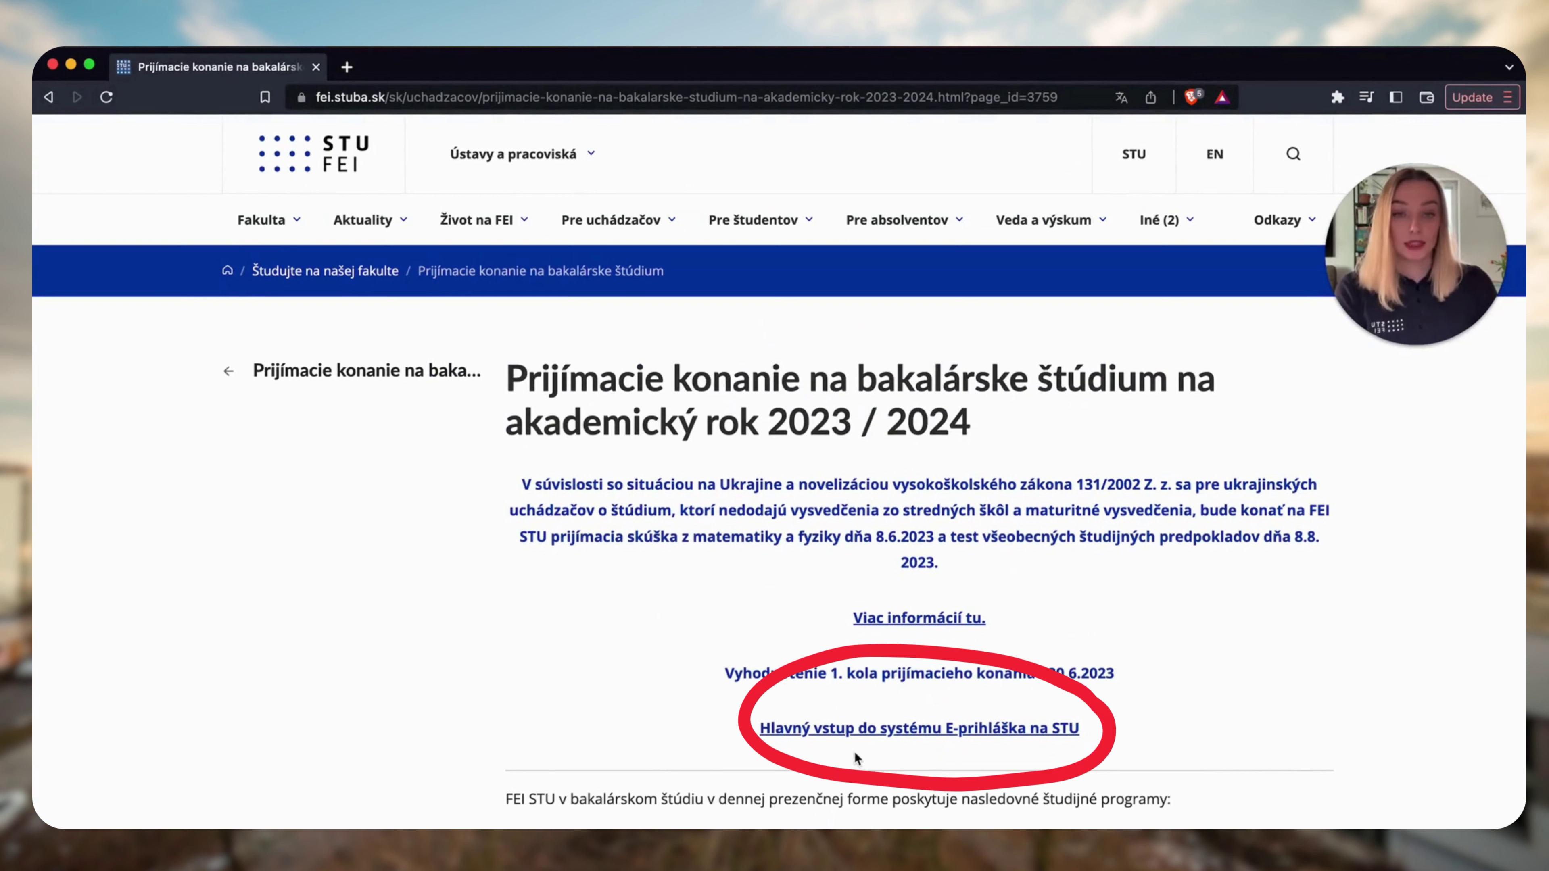
# Enter the STU E-prihláška system as a new user and choose FEI bachelor study.
pyautogui.click(857, 731)
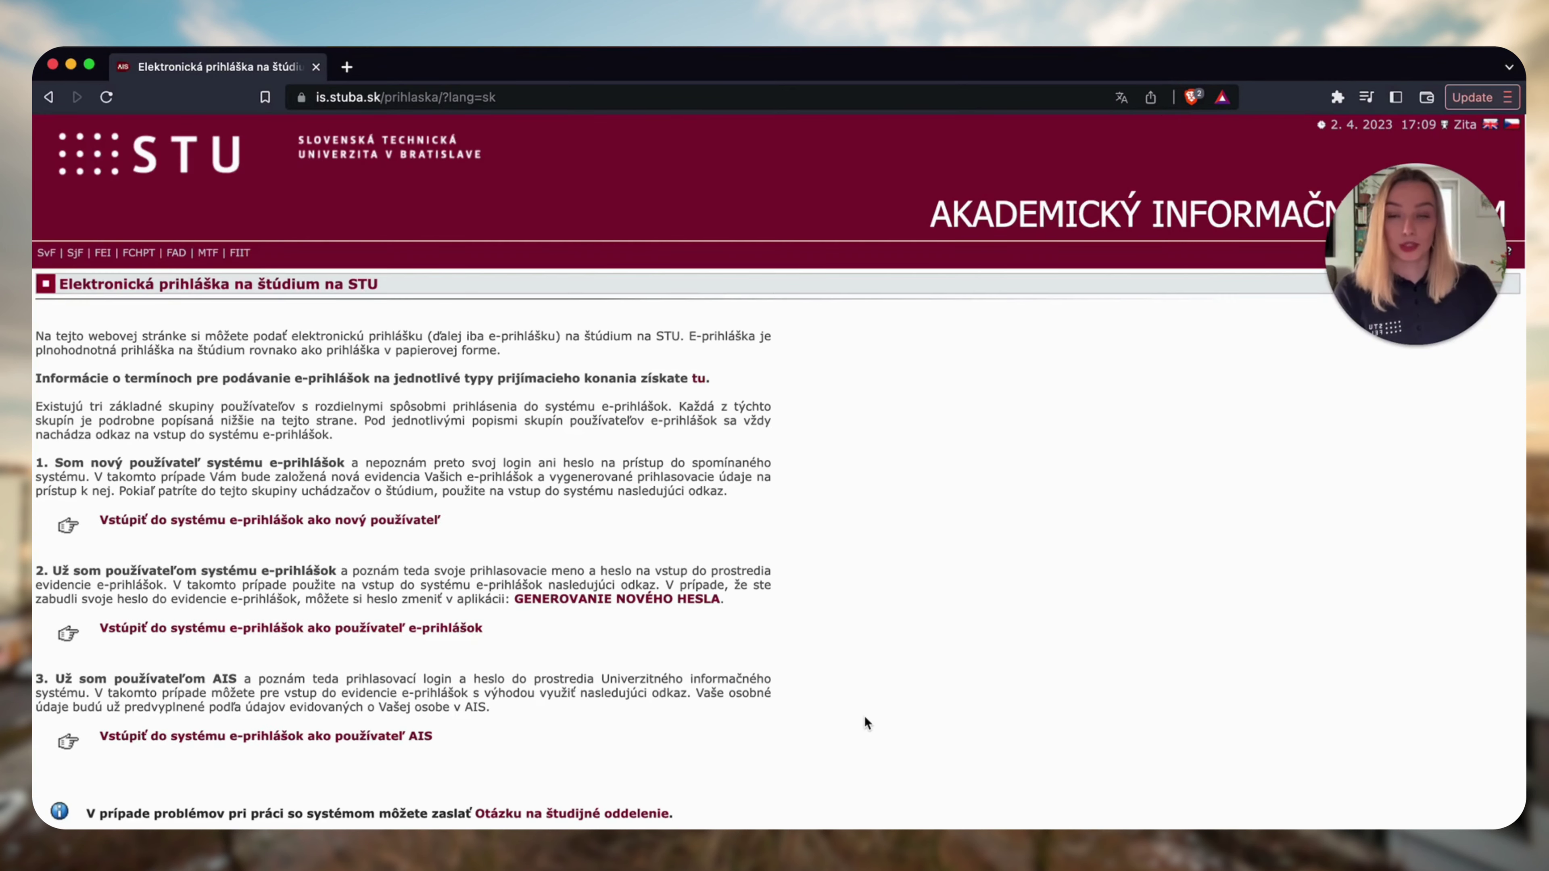
pyautogui.scroll(2, 865, 715)
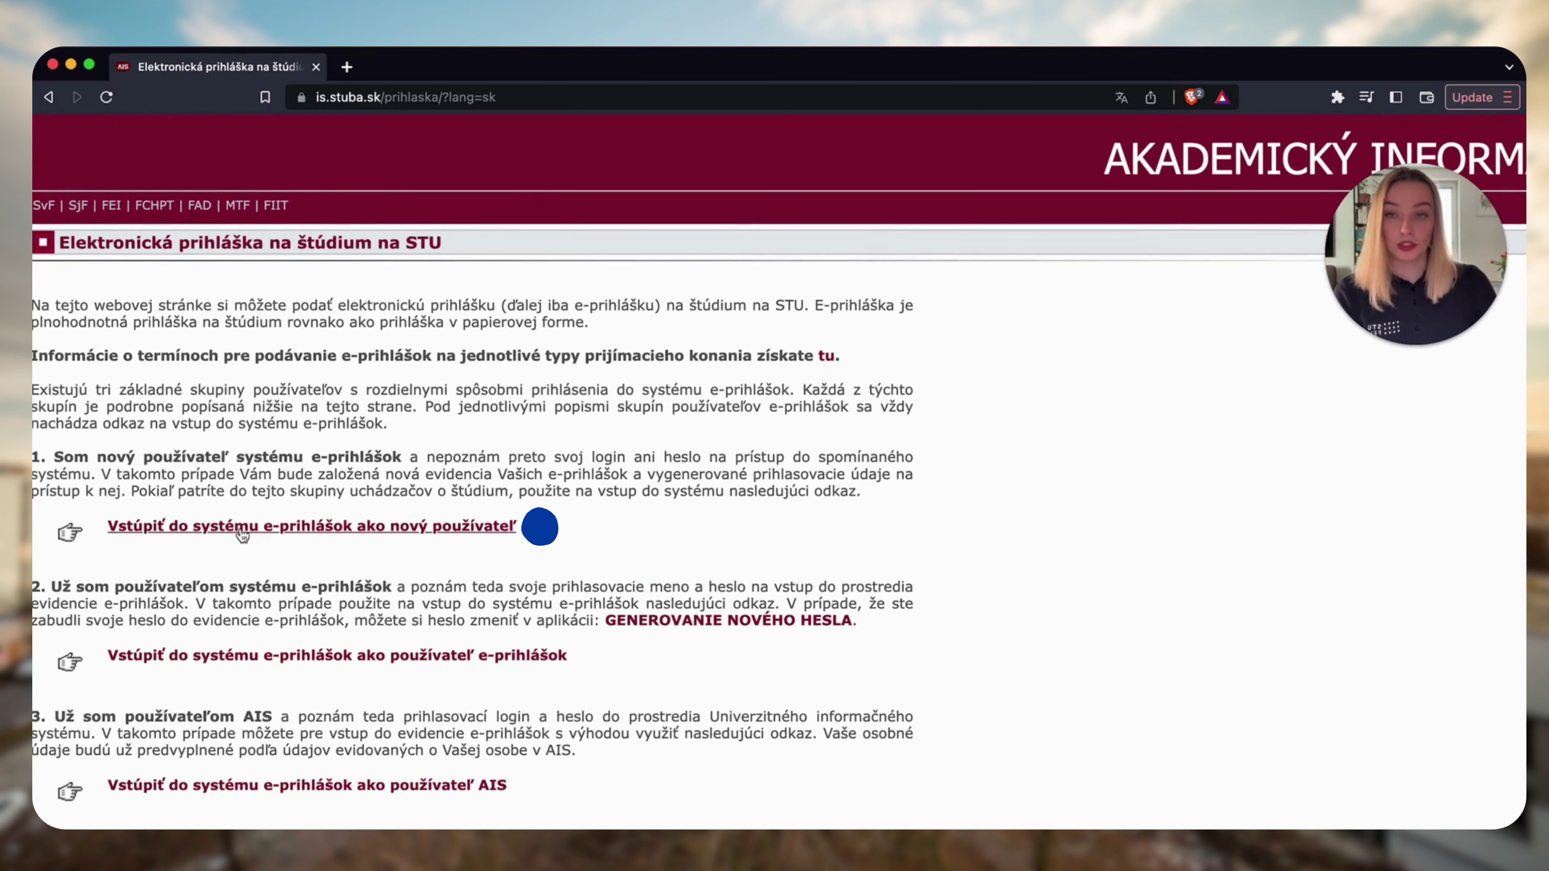
pyautogui.click(313, 529)
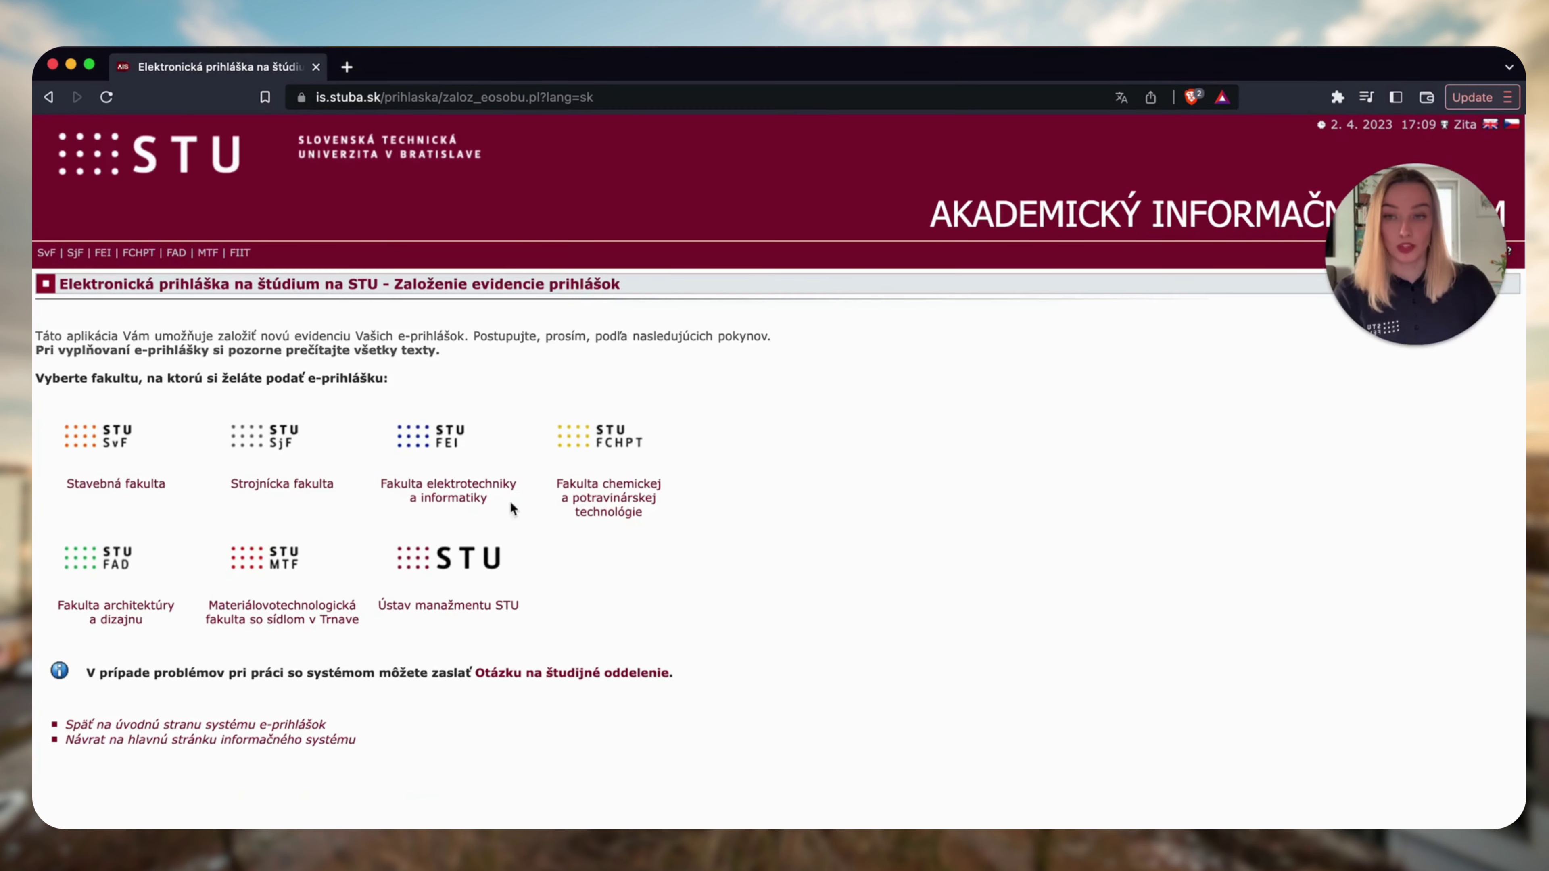
pyautogui.click(476, 500)
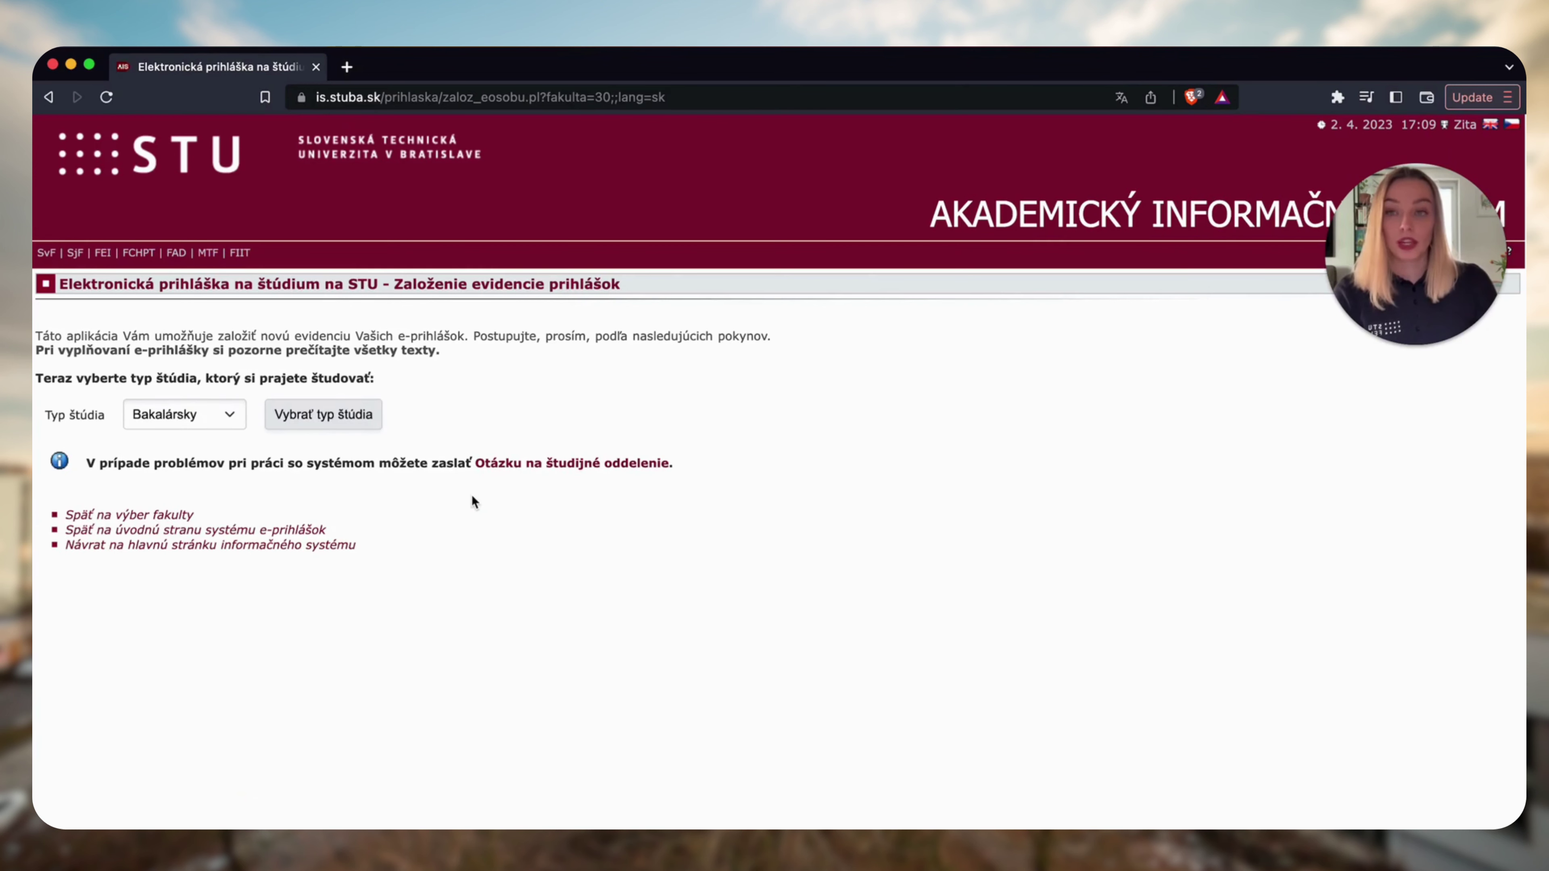
pyautogui.click(326, 420)
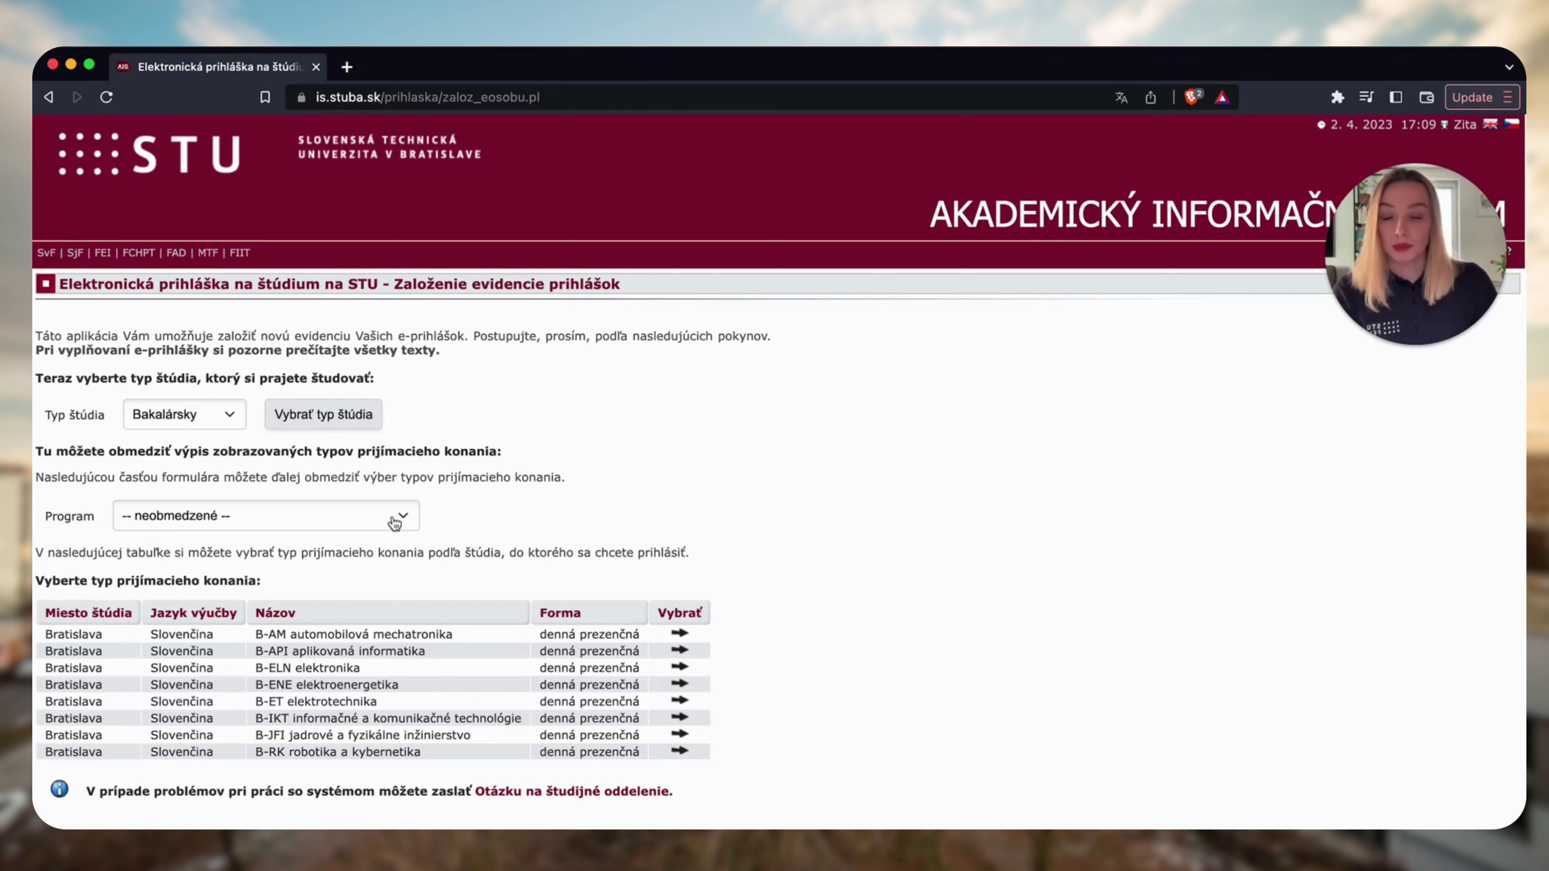
# Choose the B-API aplikovaná informatika programme and start its application.
pyautogui.click(395, 523)
pyautogui.press('Escape')
pyautogui.press('Down')
pyautogui.press('Down')
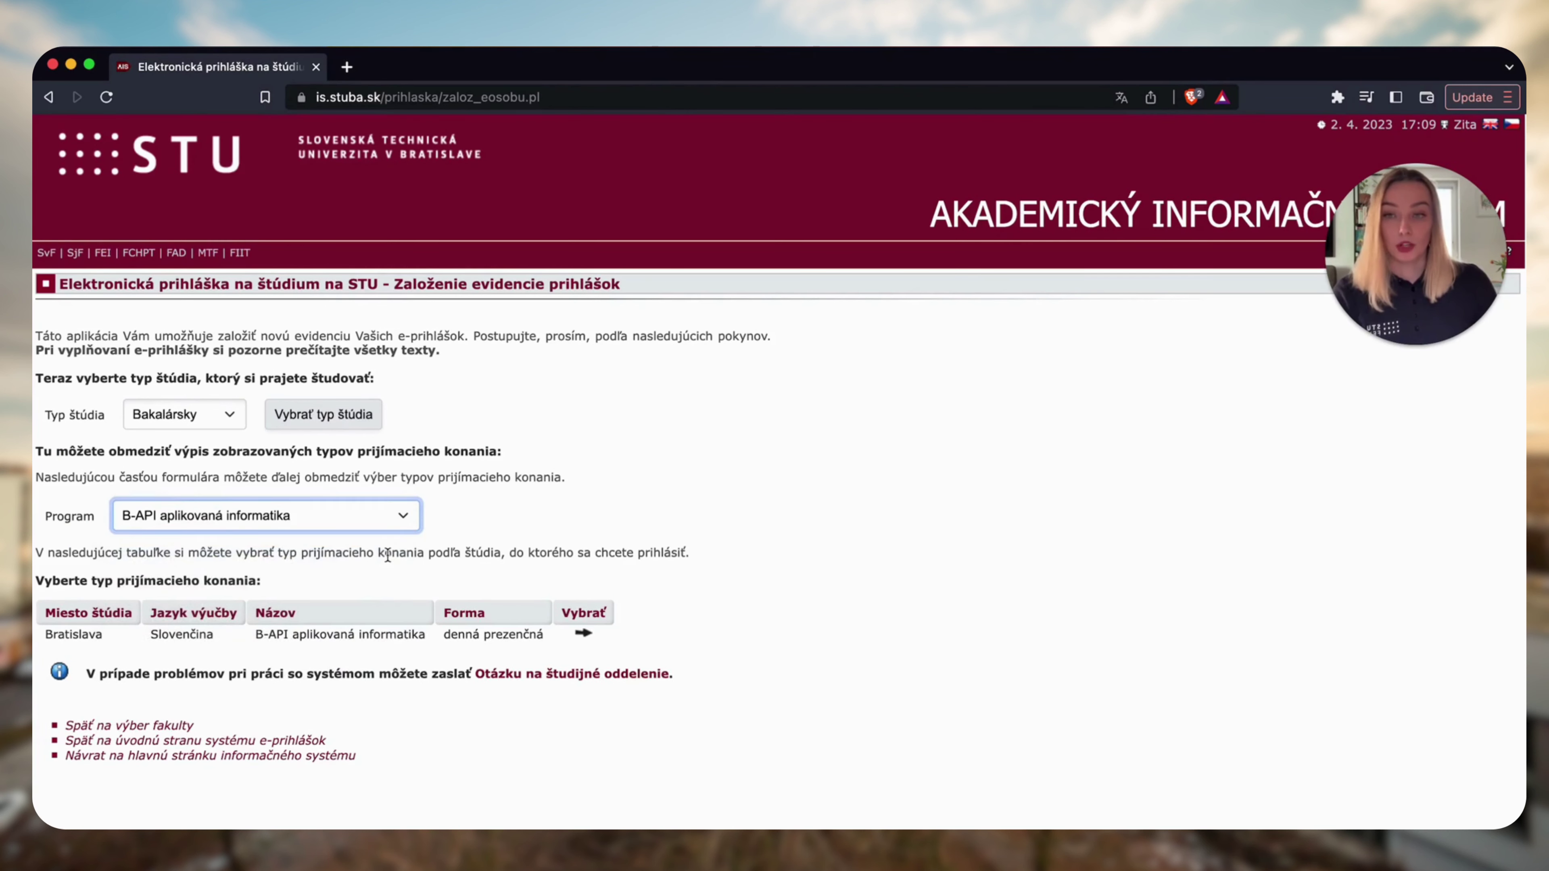
pyautogui.click(584, 635)
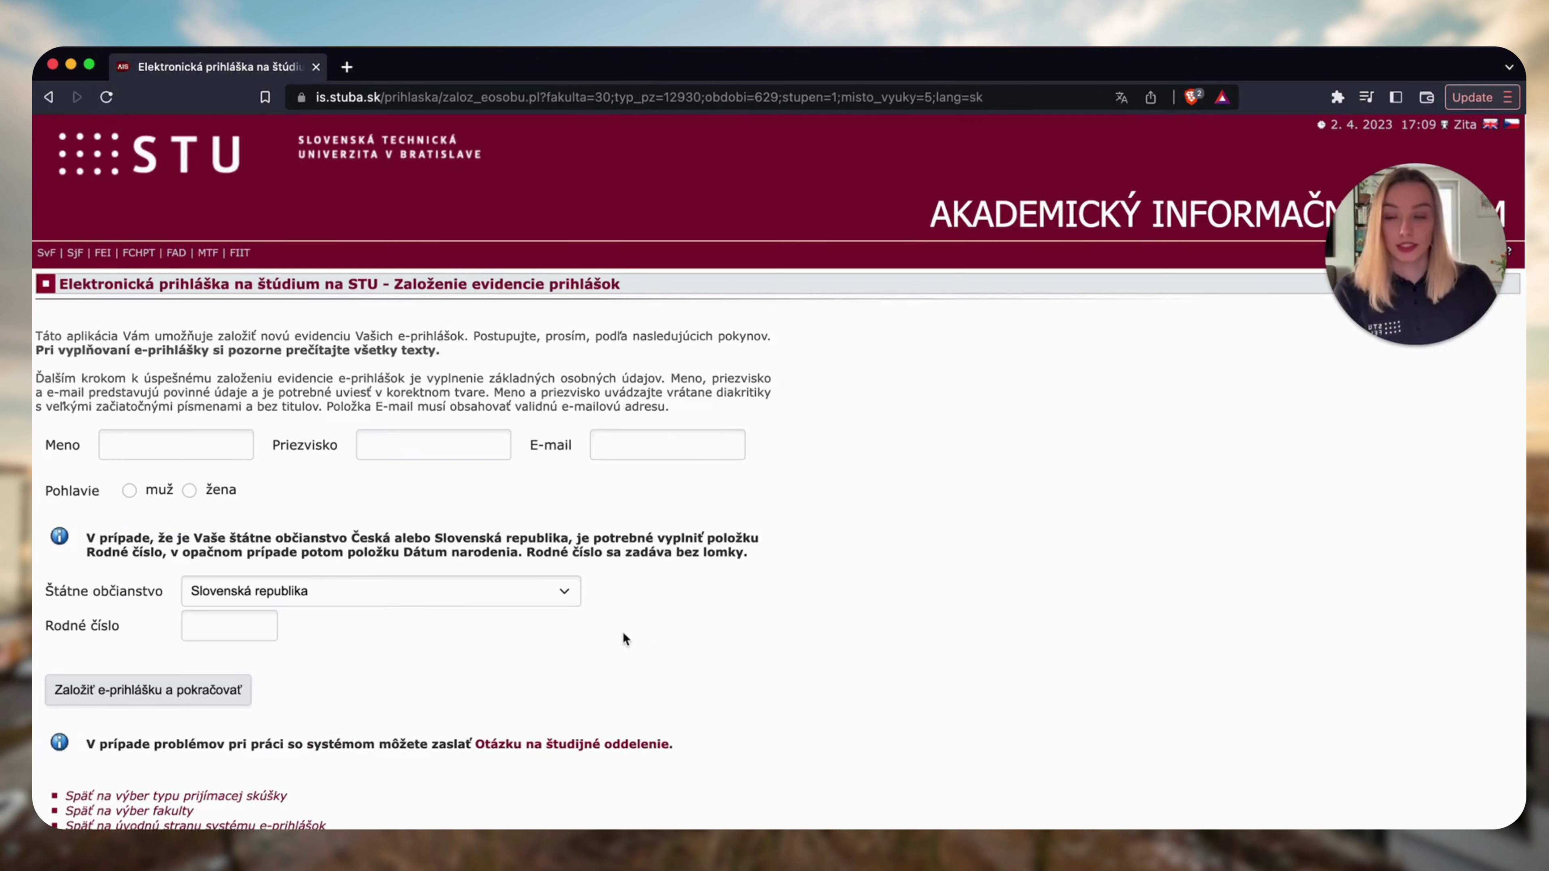
# Fill in the applicant's first name, surname and e-mail from the autofill suggestions.
pyautogui.click(192, 443)
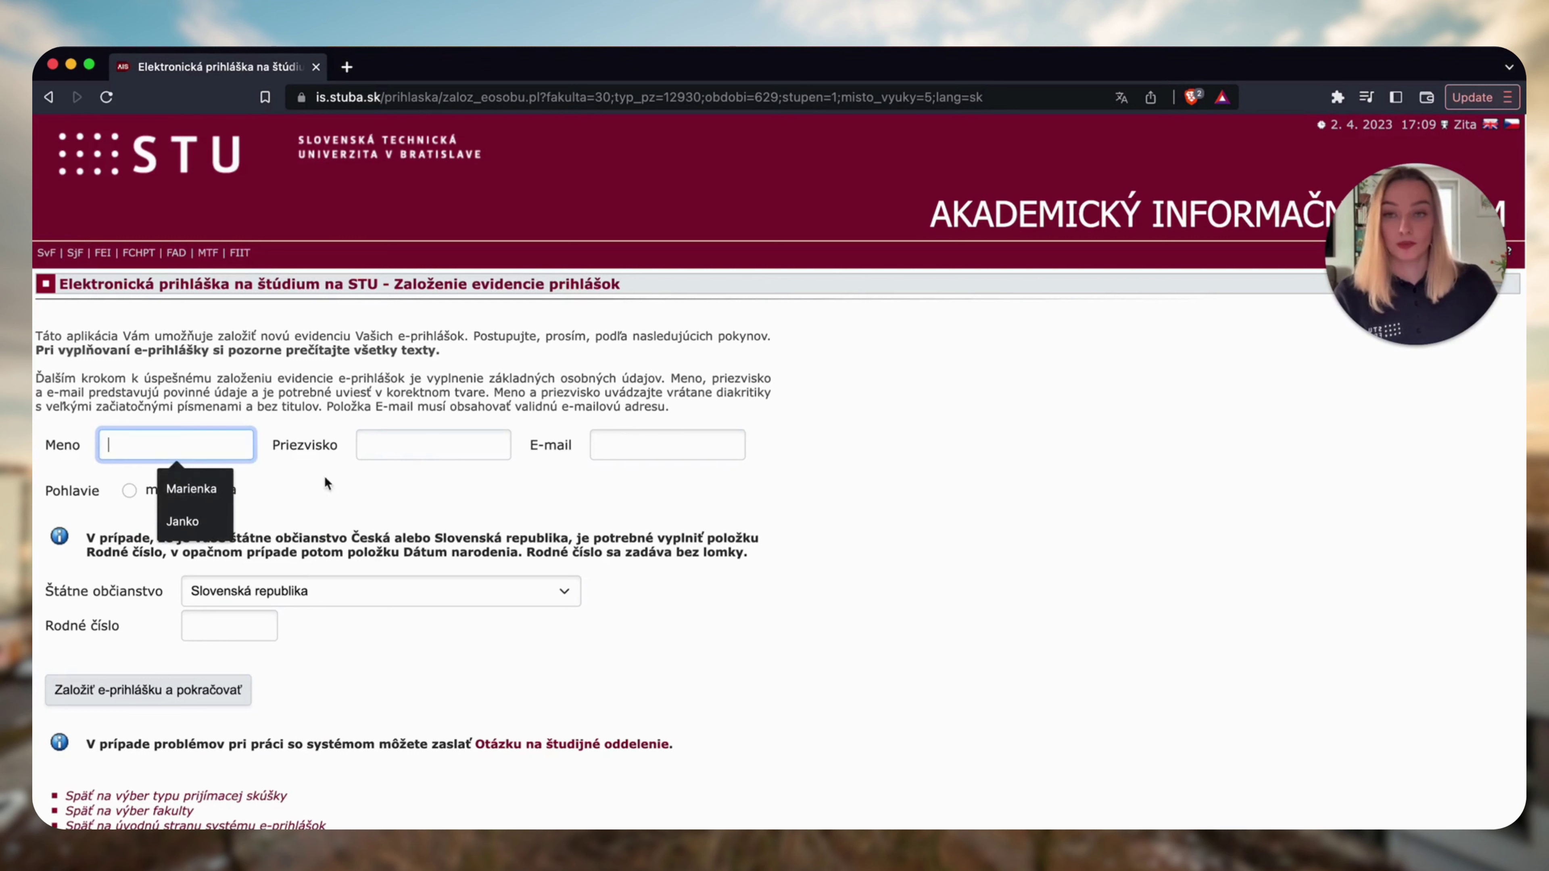
pyautogui.click(192, 488)
pyautogui.click(416, 451)
pyautogui.click(459, 494)
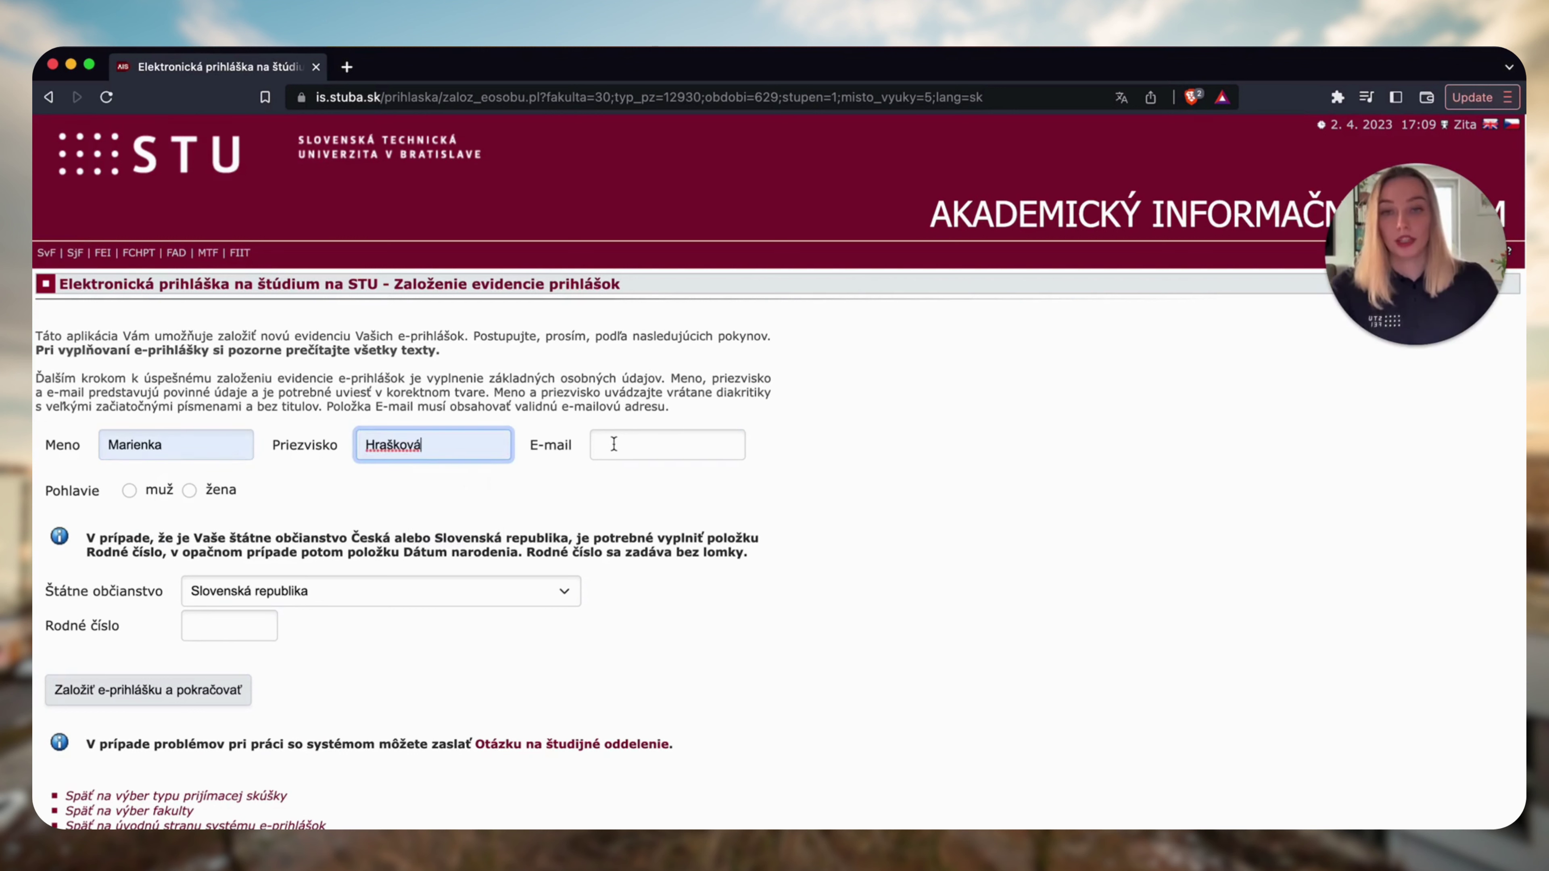
pyautogui.click(616, 444)
pyautogui.click(703, 495)
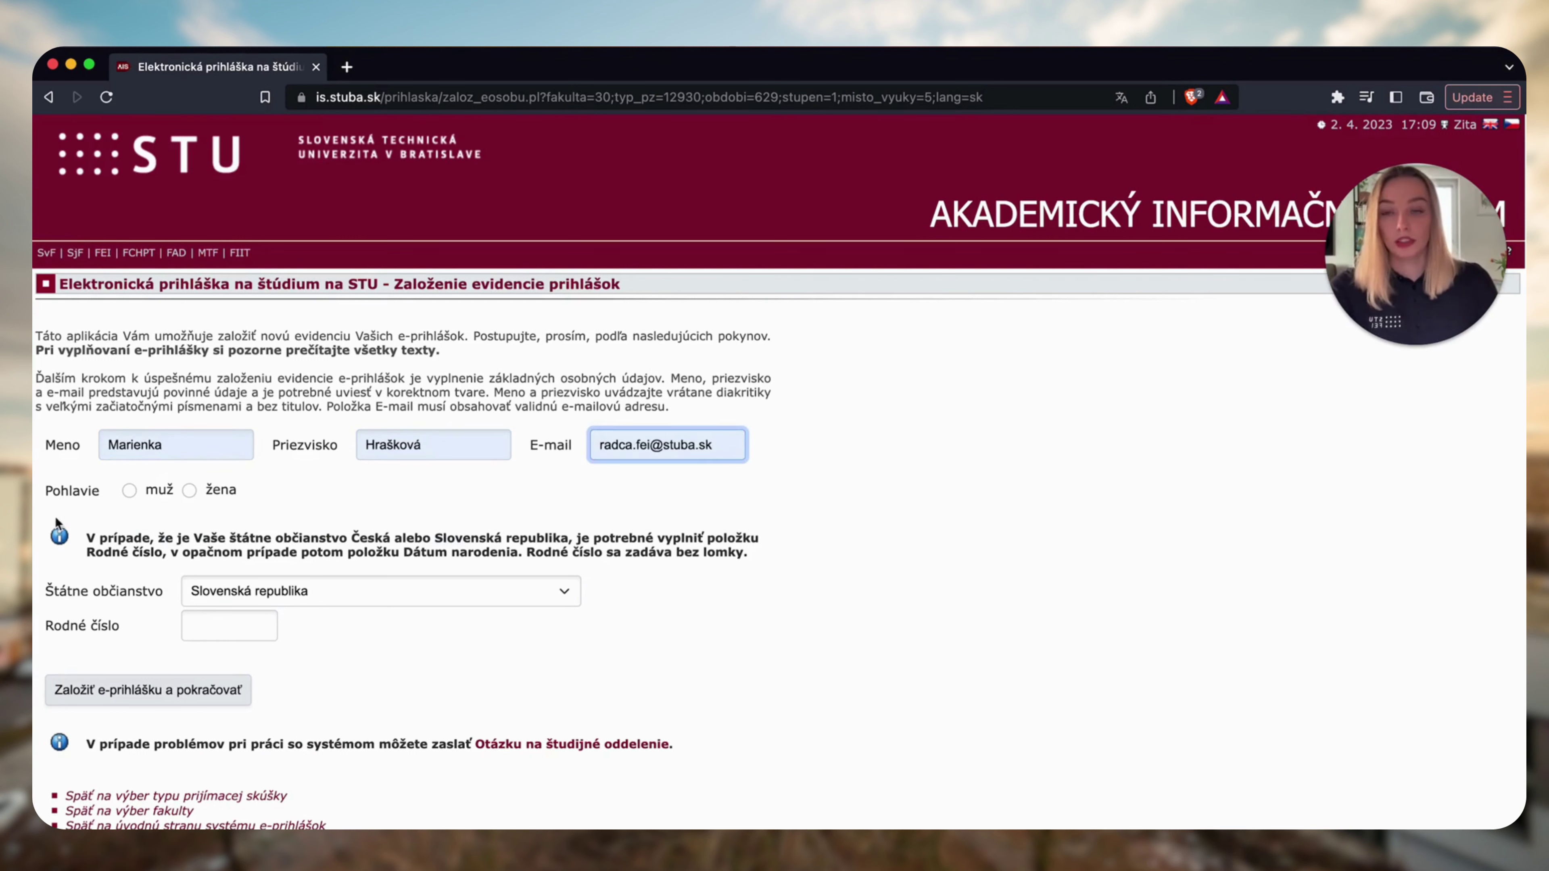
# Set the gender to žena and enter the applicant's birth number.
pyautogui.click(193, 492)
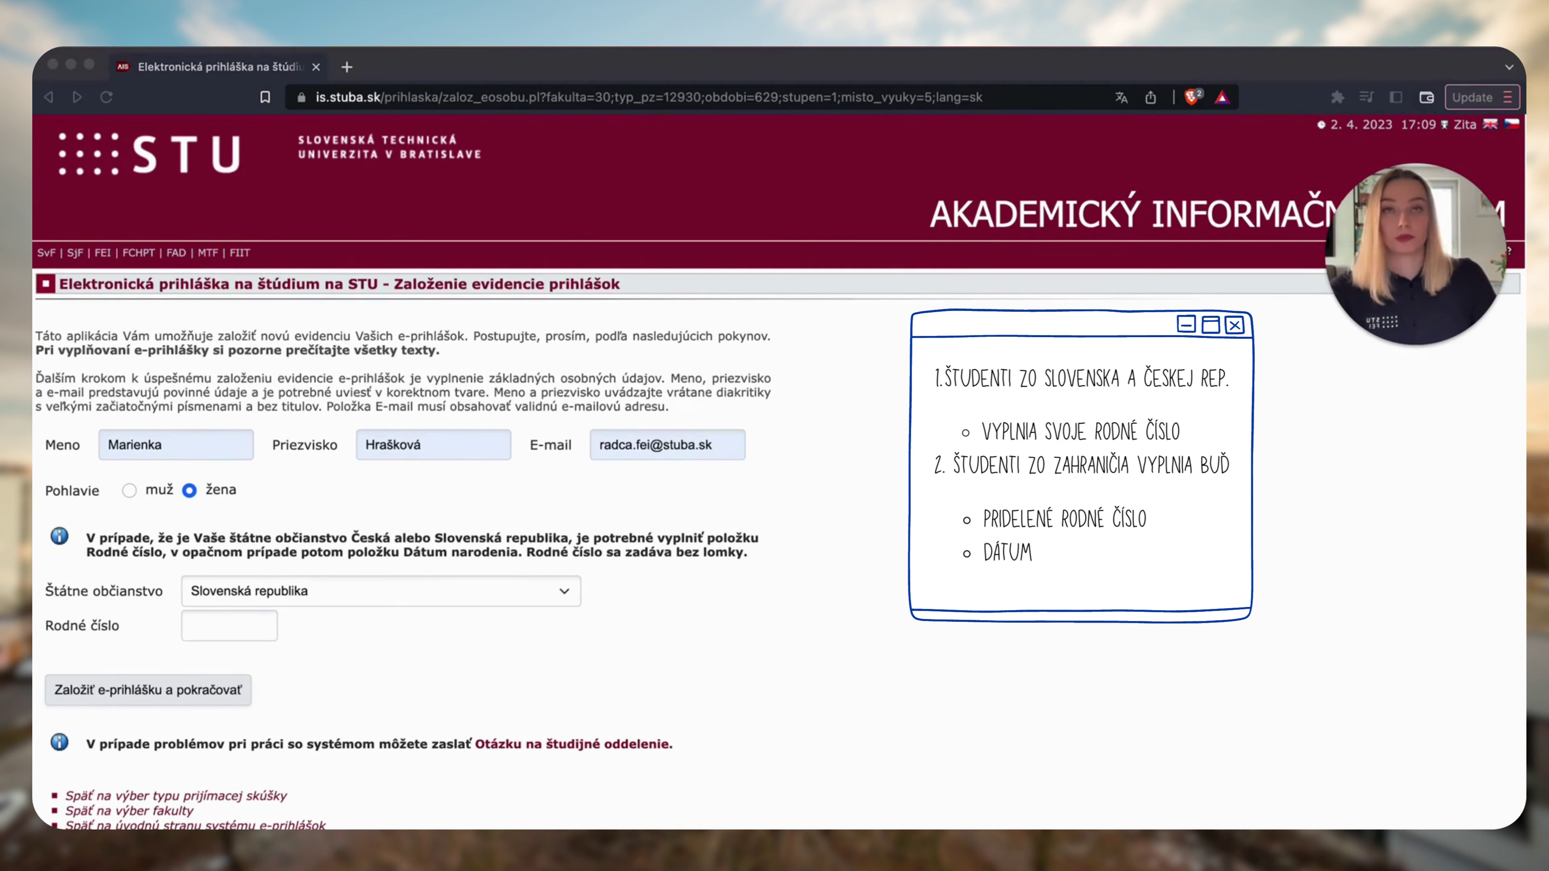
pyautogui.click(253, 637)
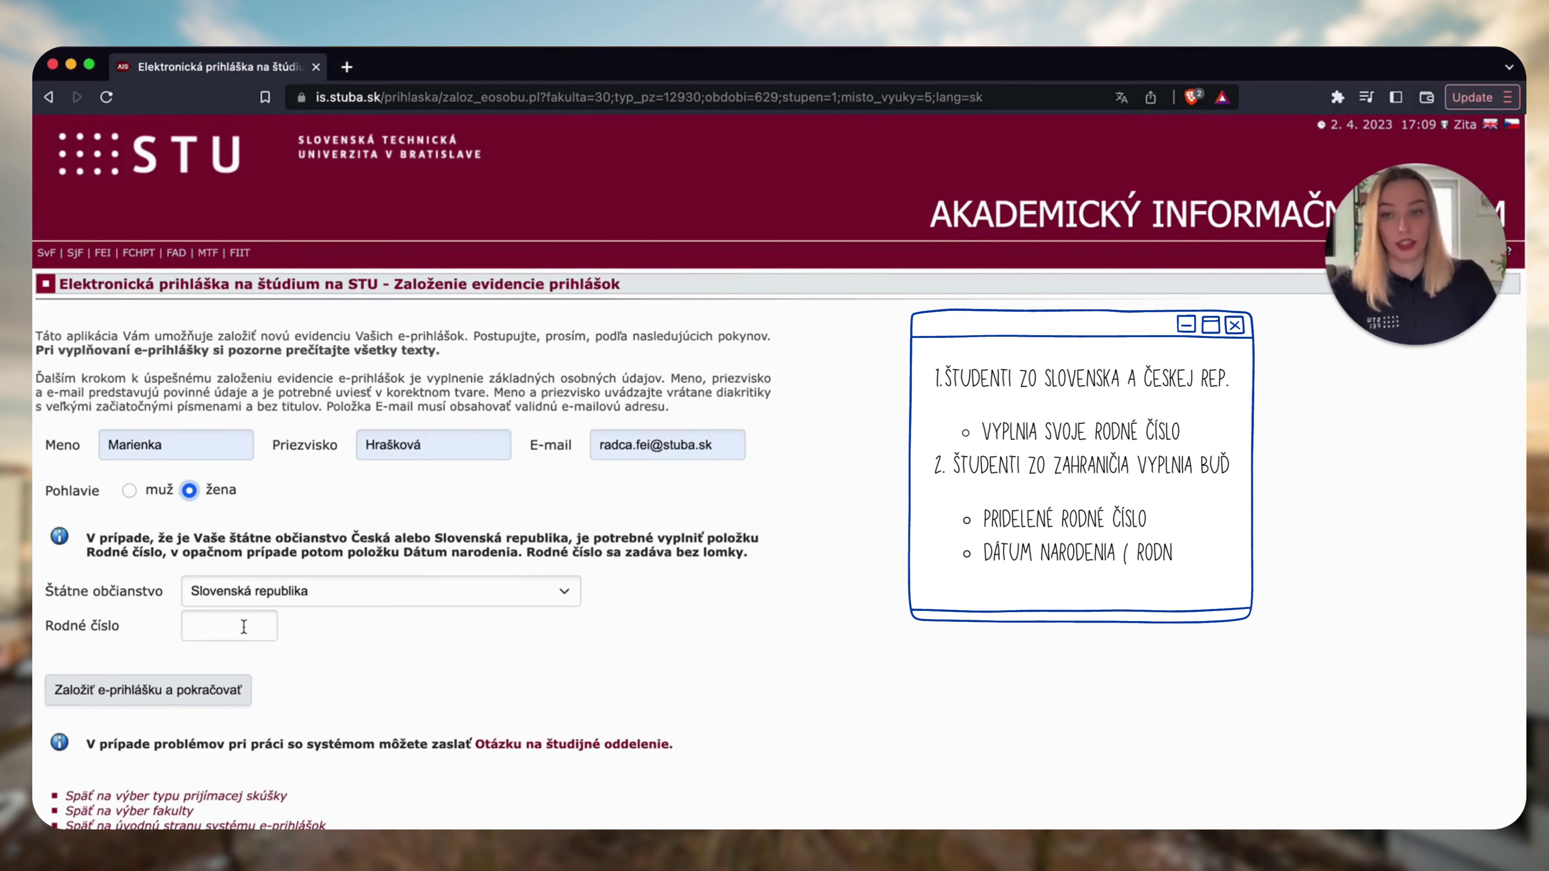
pyautogui.click(250, 668)
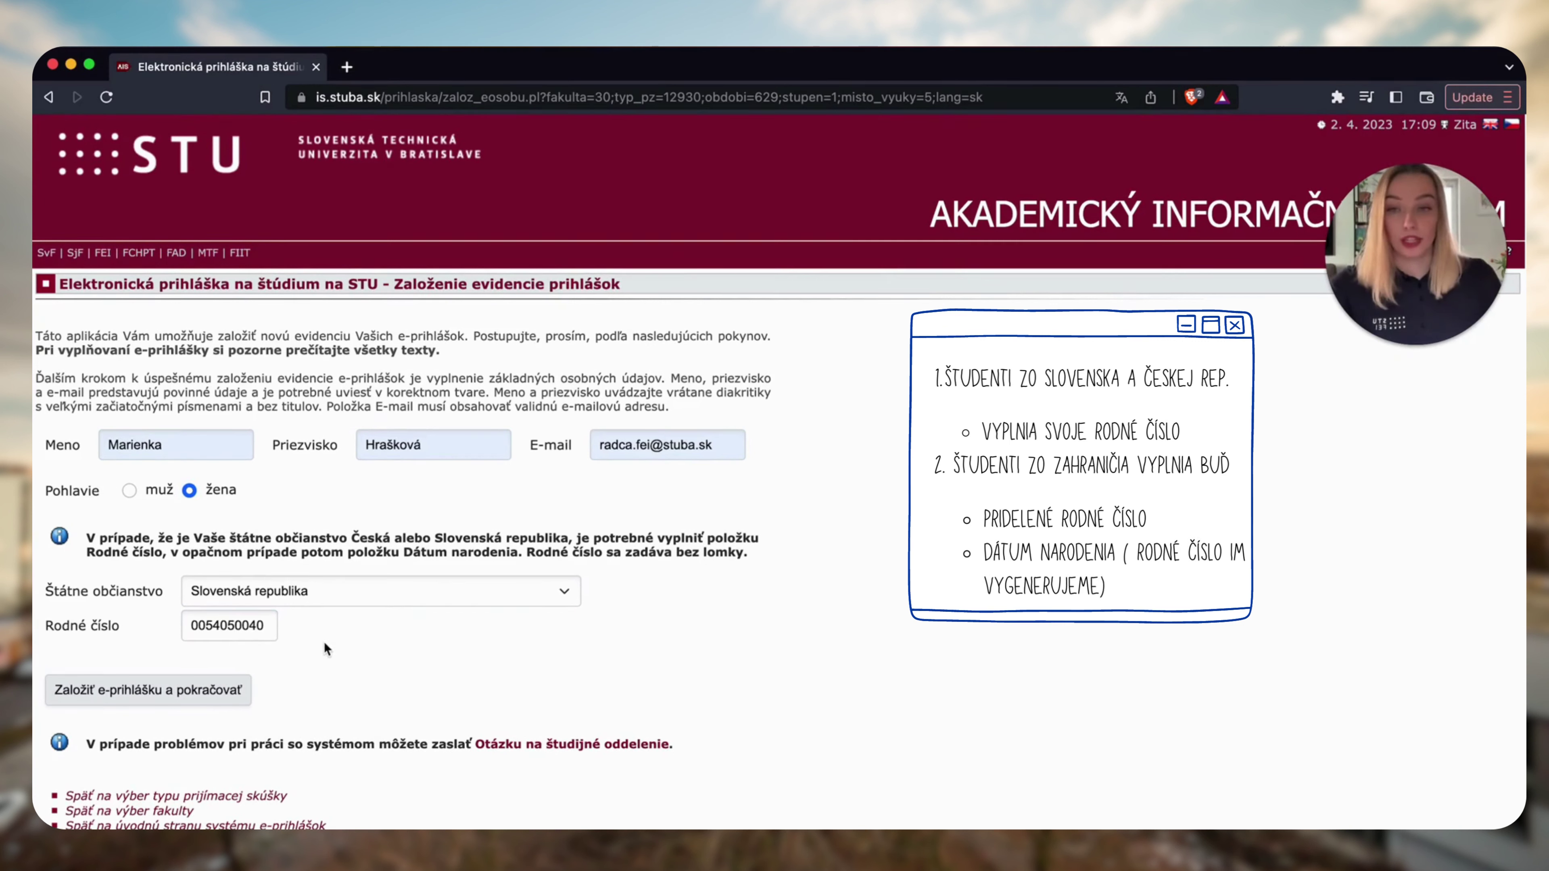
# Set the citizenship to Bieloruská republika from the country list.
pyautogui.click(352, 603)
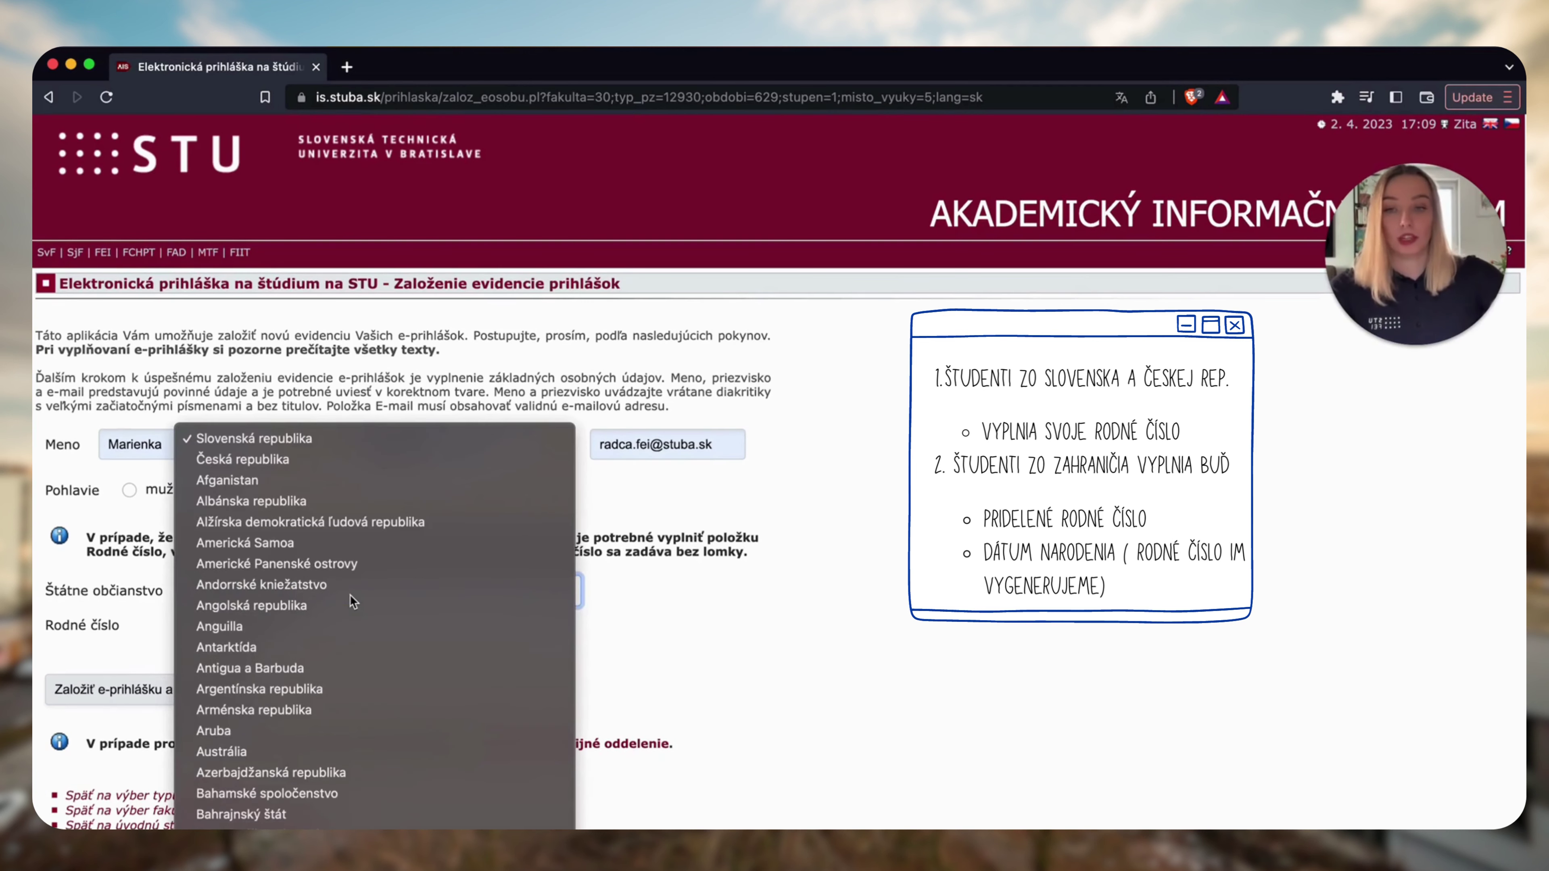
pyautogui.write('bie')
pyautogui.press('Return')
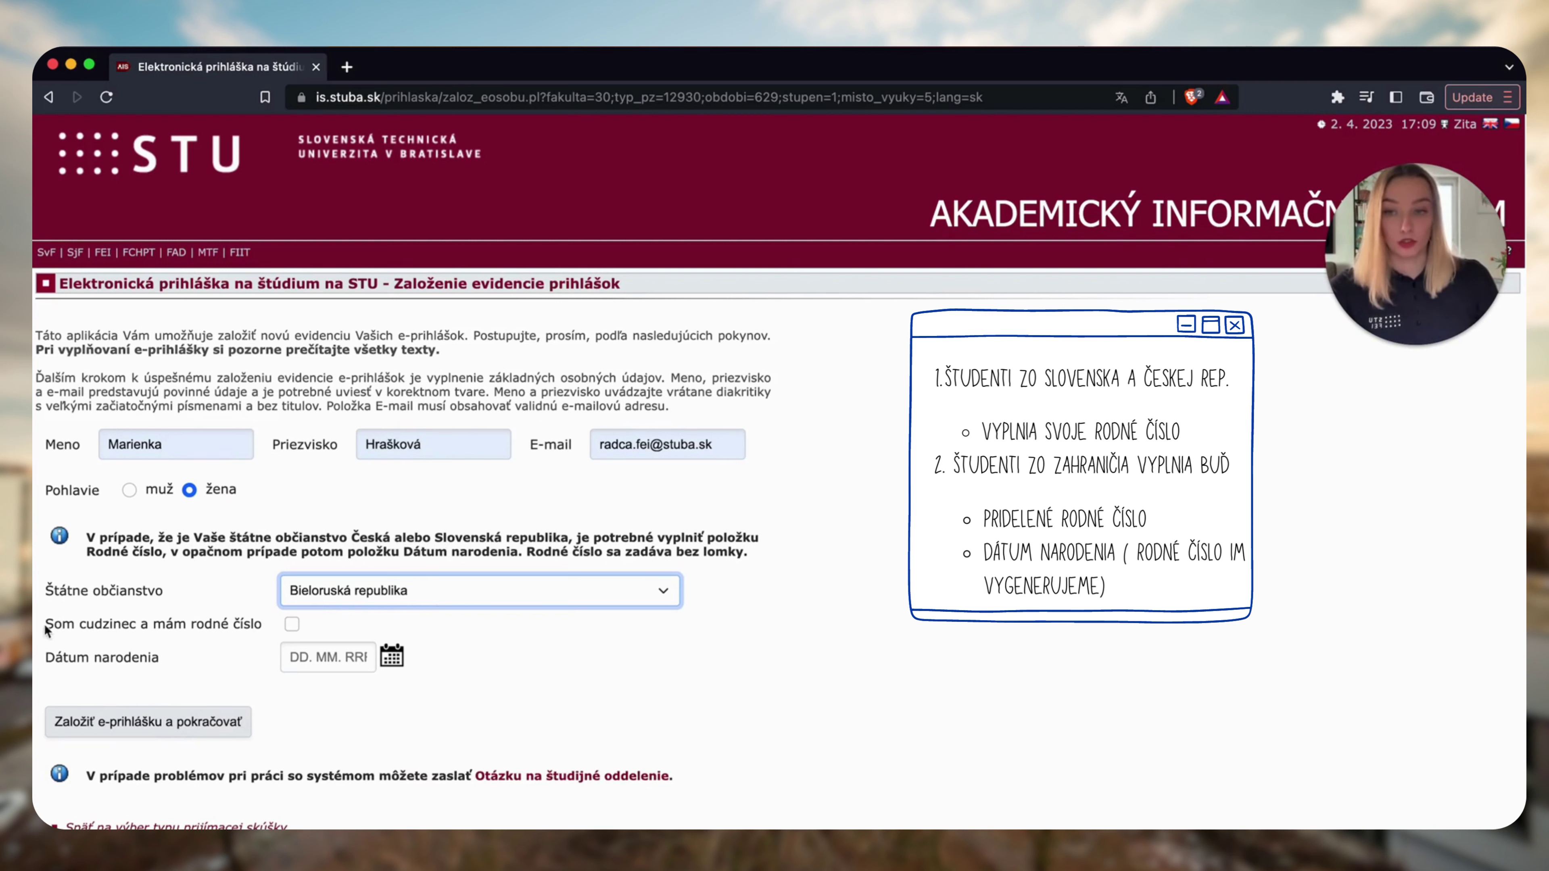
pyautogui.moveTo(74, 625); pyautogui.dragTo(237, 628)
pyautogui.click(246, 627)
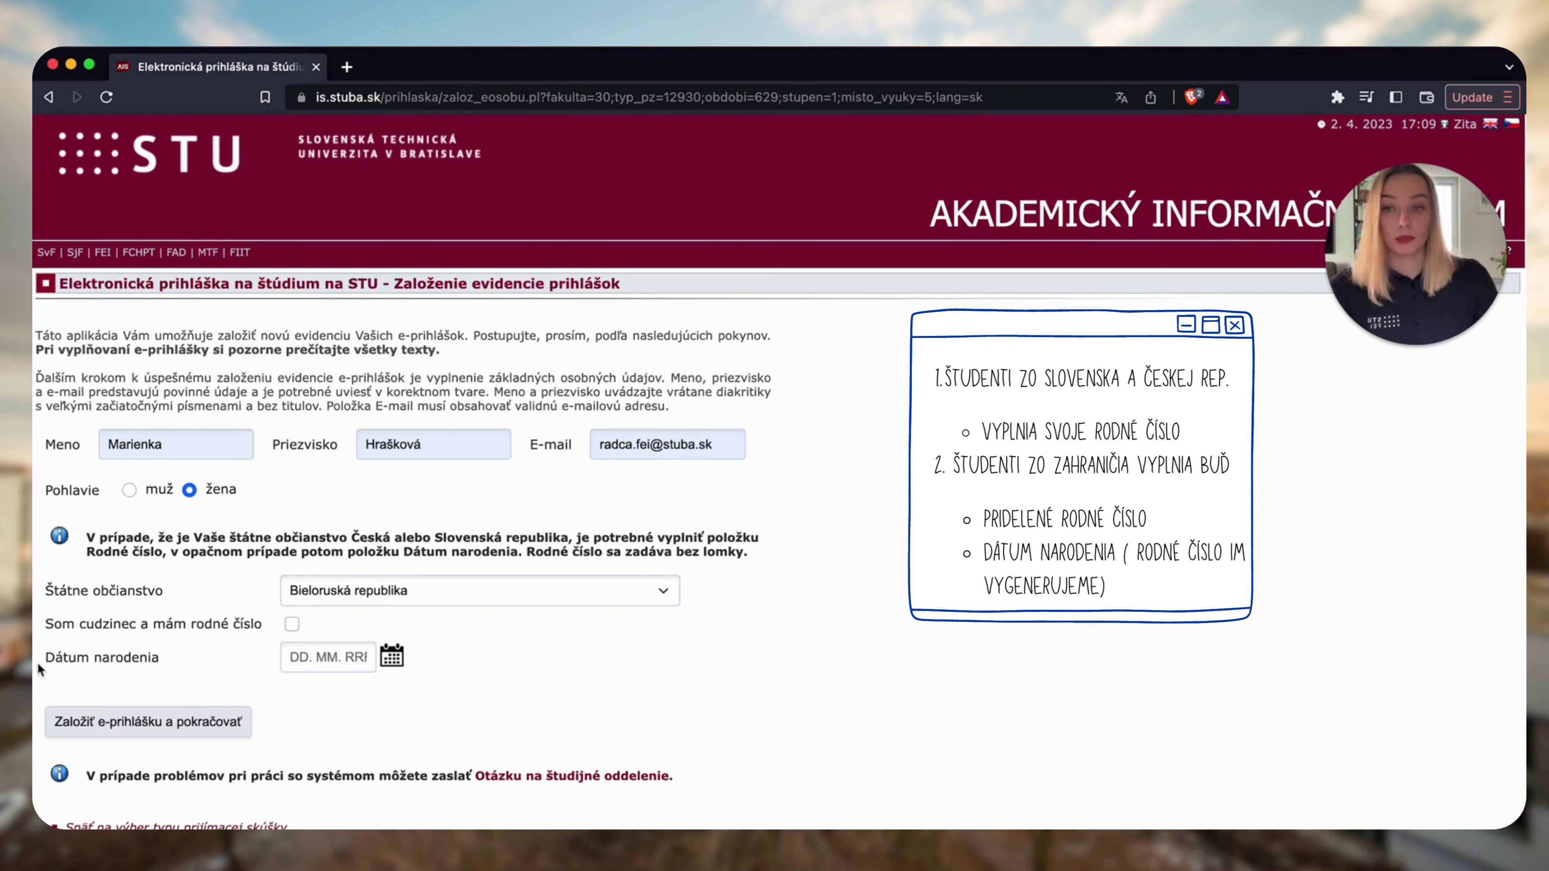
pyautogui.click(328, 659)
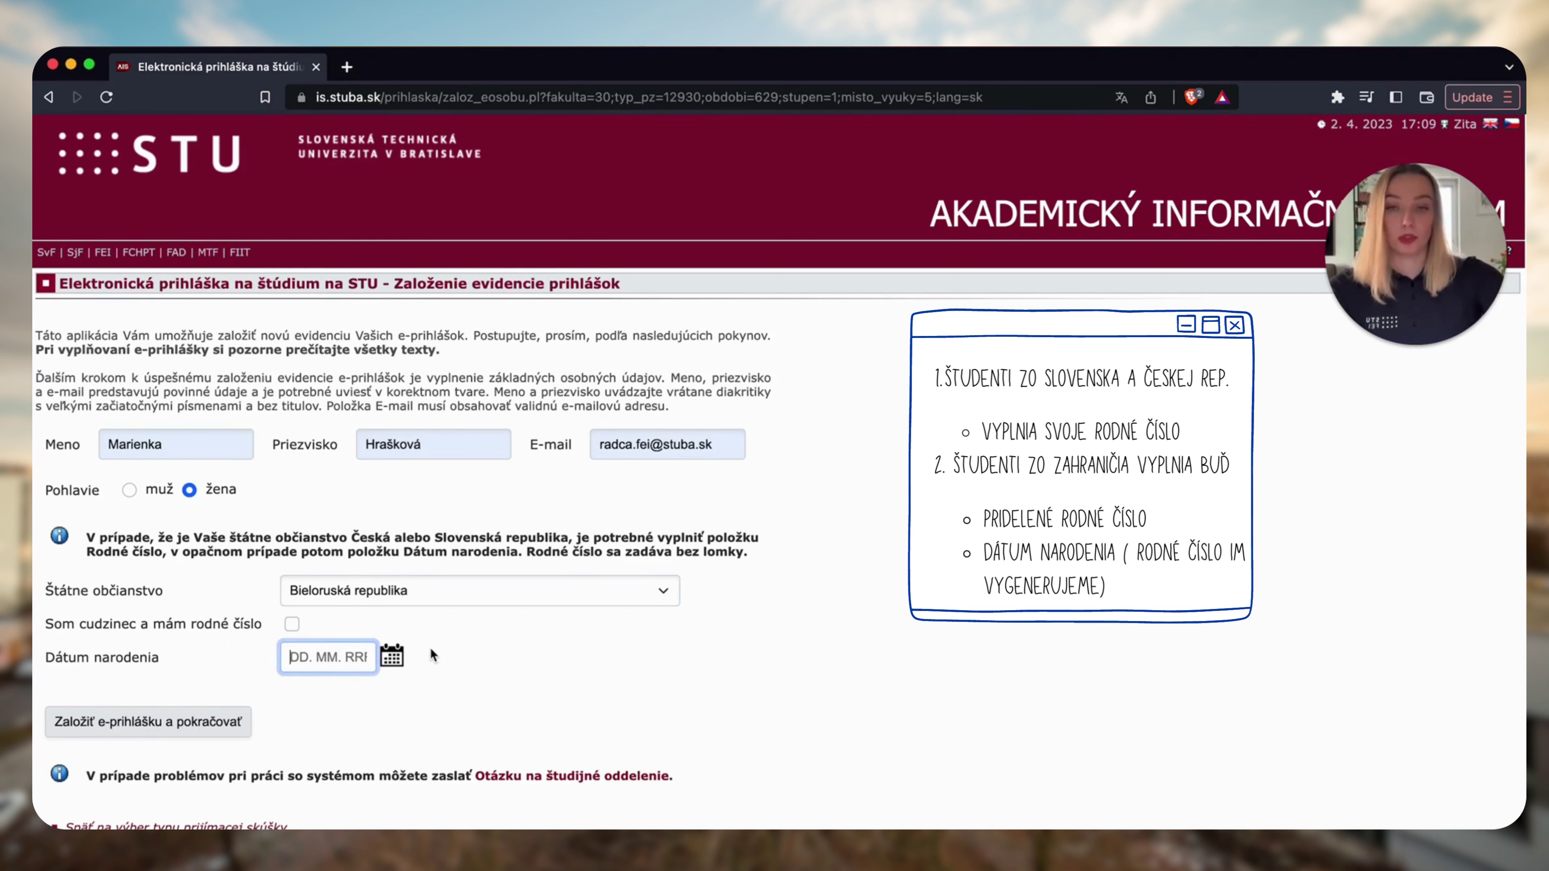
pyautogui.hotkey('ctrl', 'space')
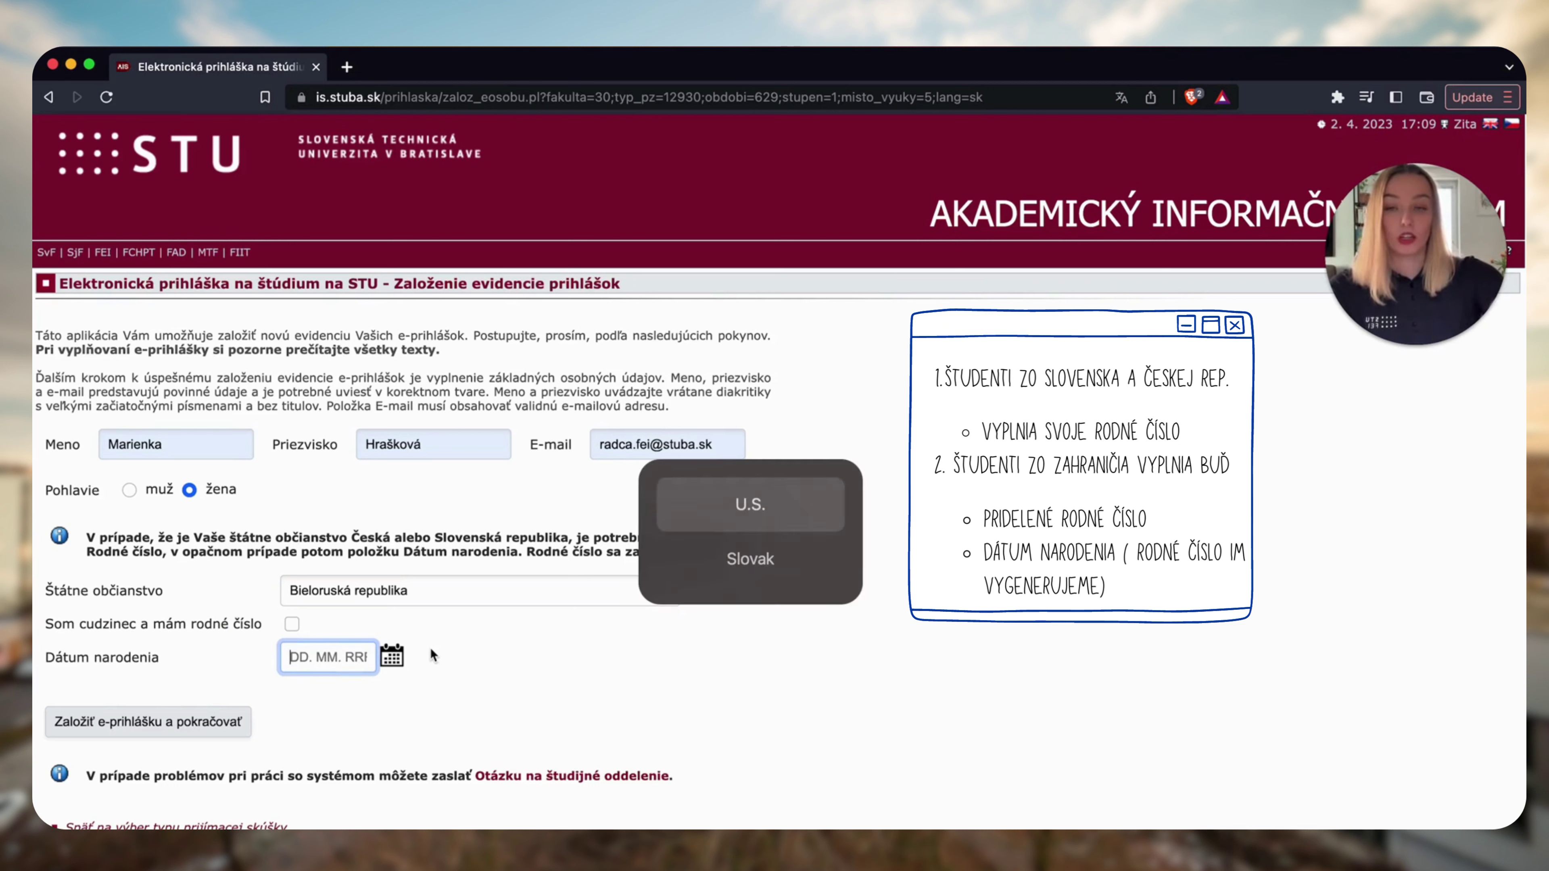
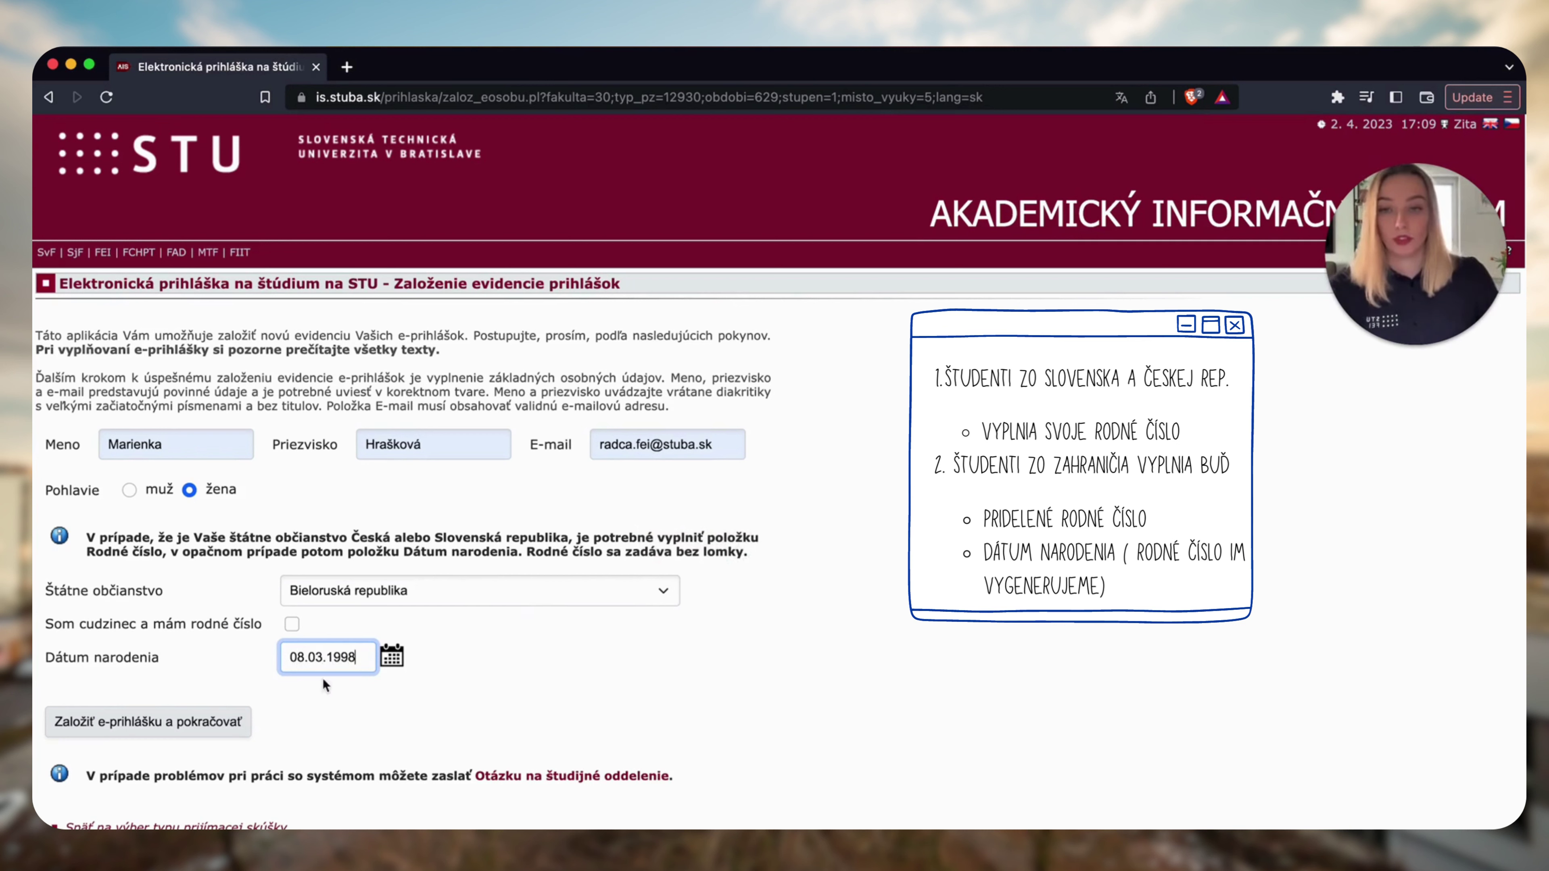
pyautogui.click(155, 722)
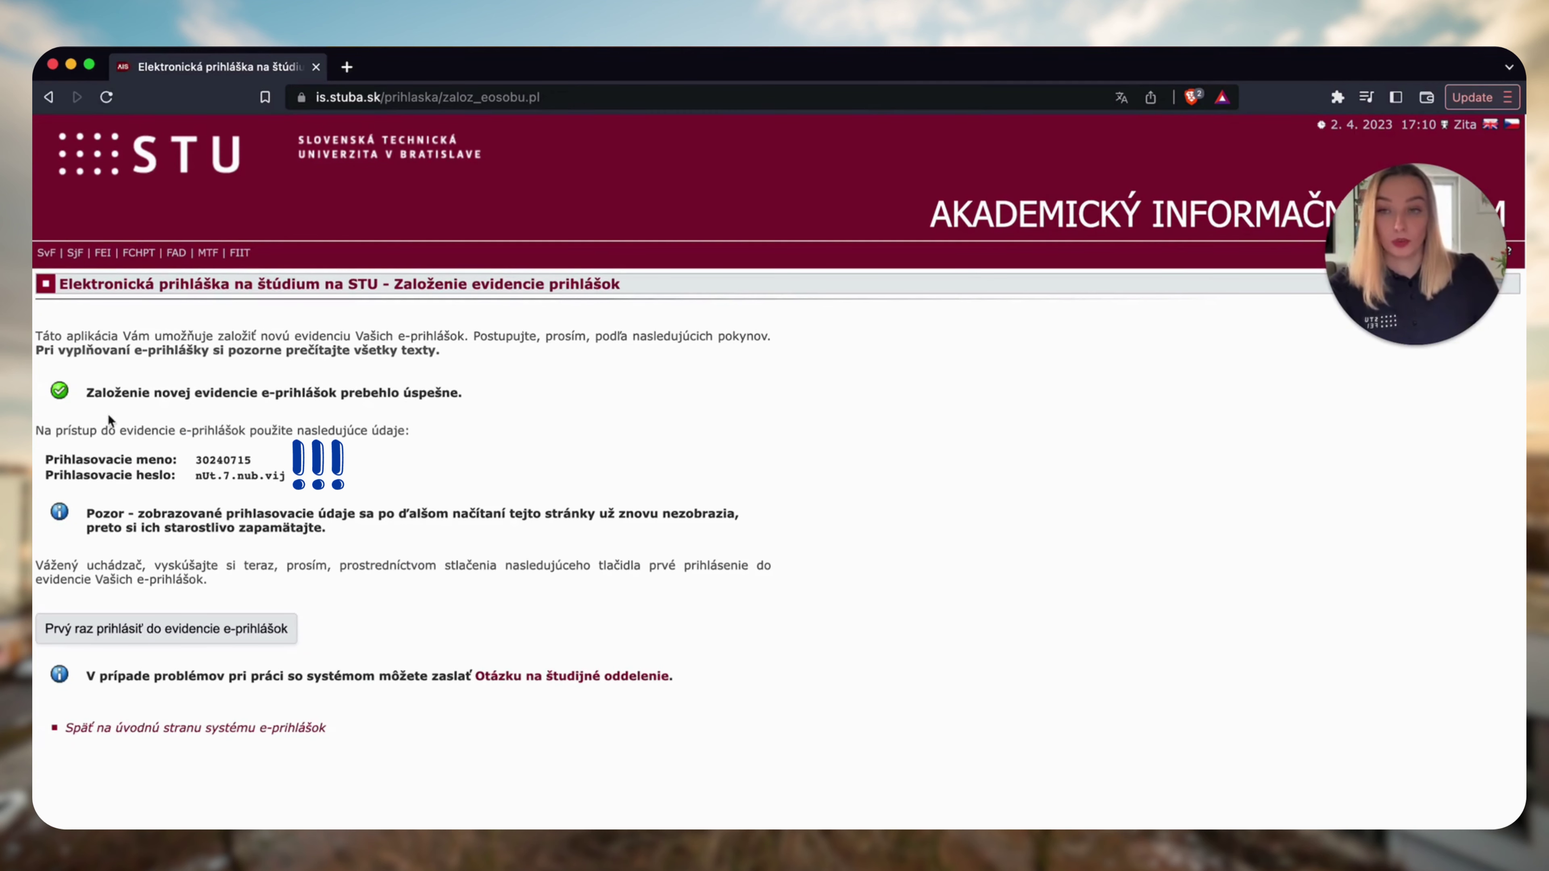
# Copy the generated login credentials and start the first login to the e-application records.
pyautogui.moveTo(47, 459); pyautogui.dragTo(209, 461)
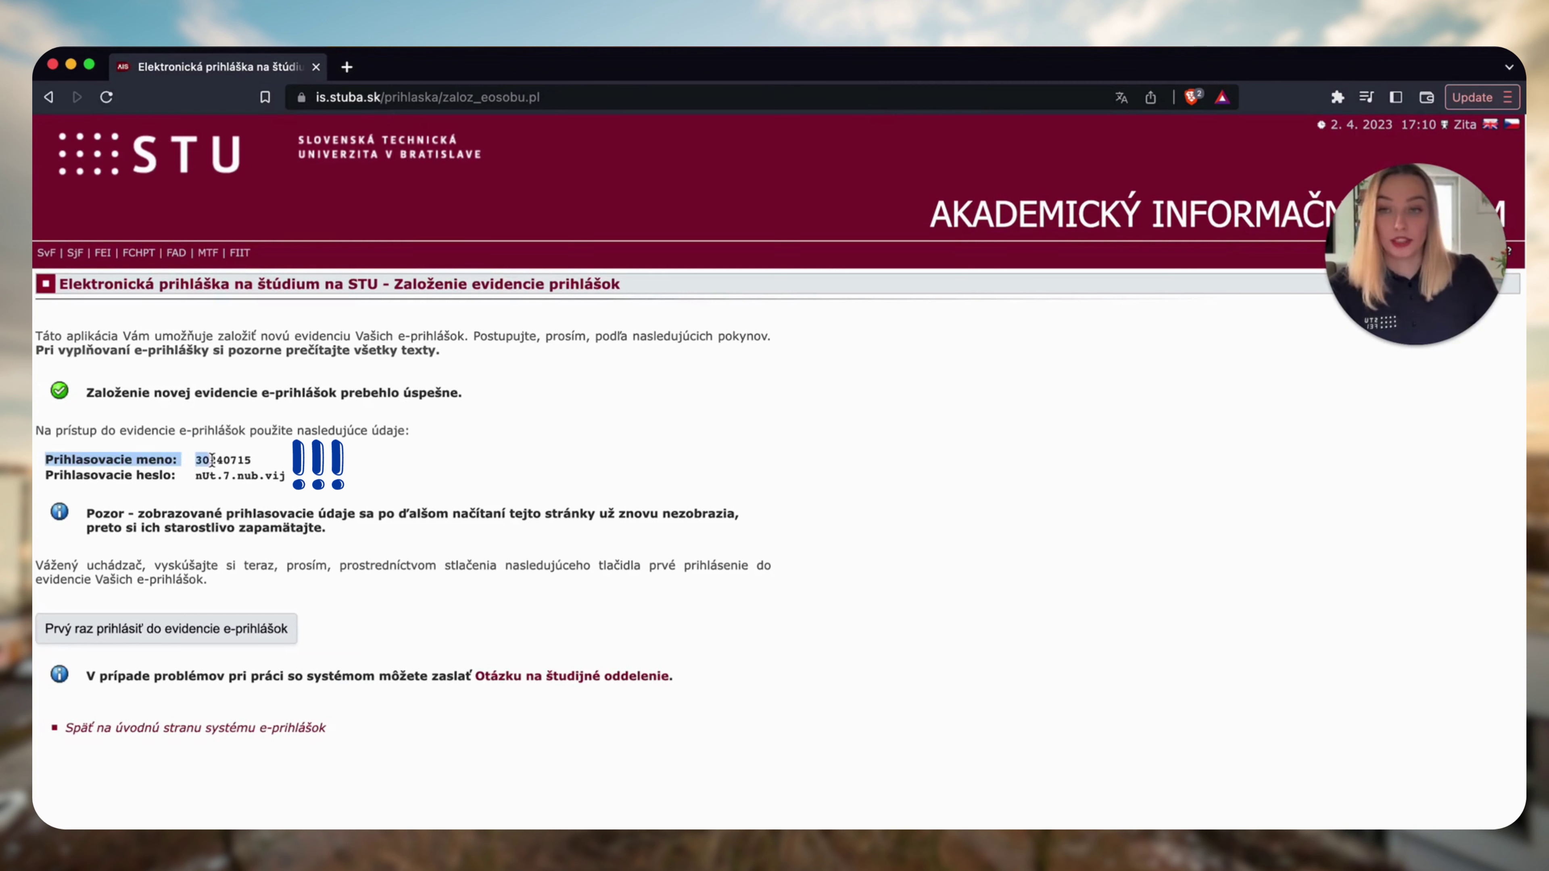
pyautogui.click(112, 487)
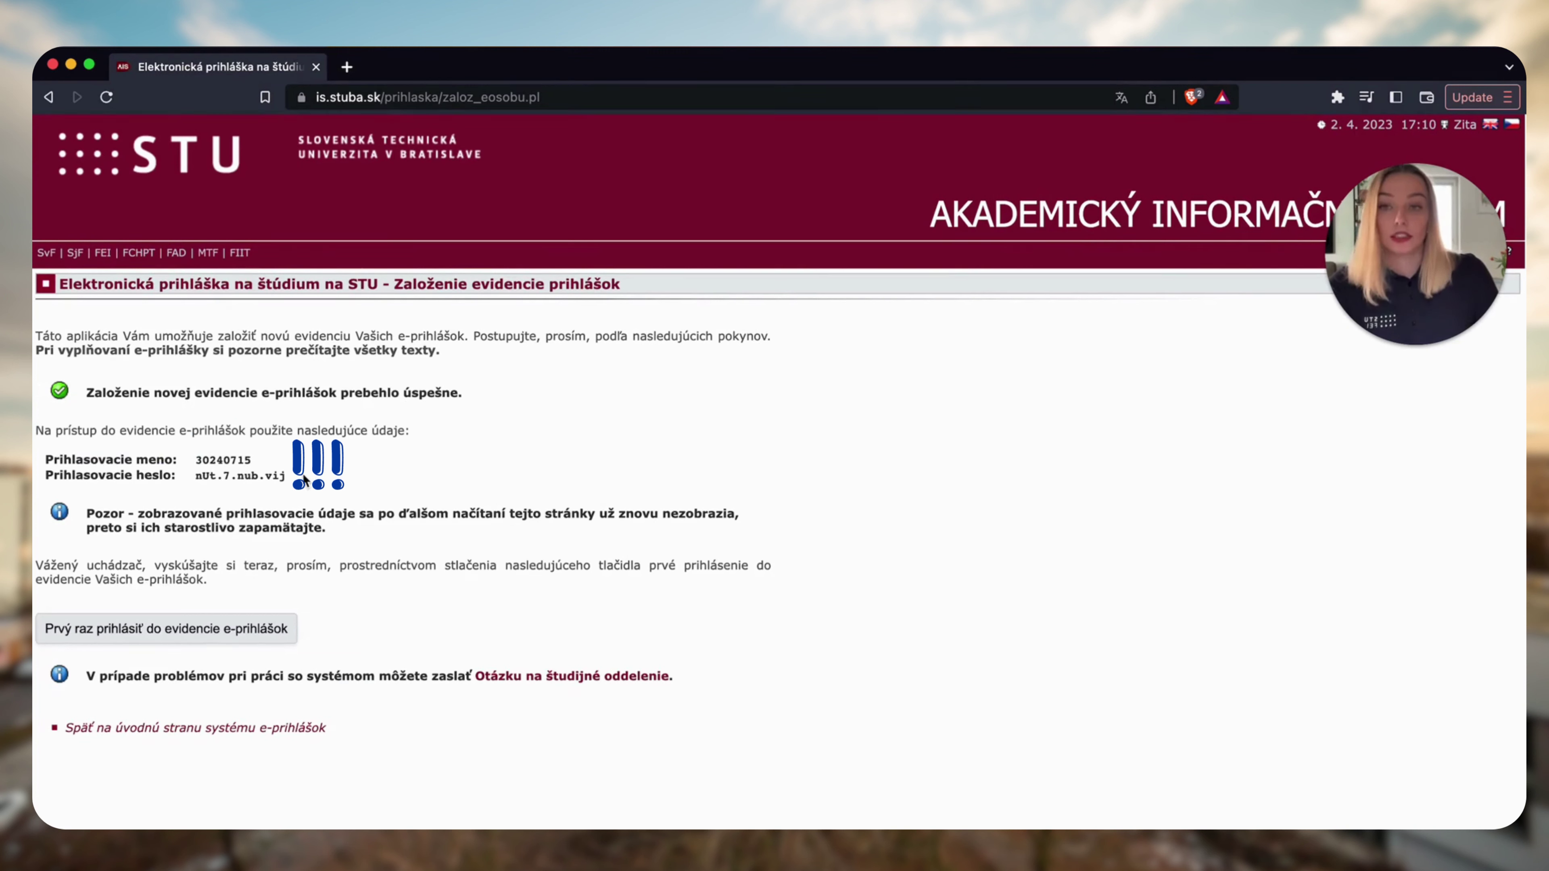
pyautogui.moveTo(304, 480); pyautogui.dragTo(41, 466)
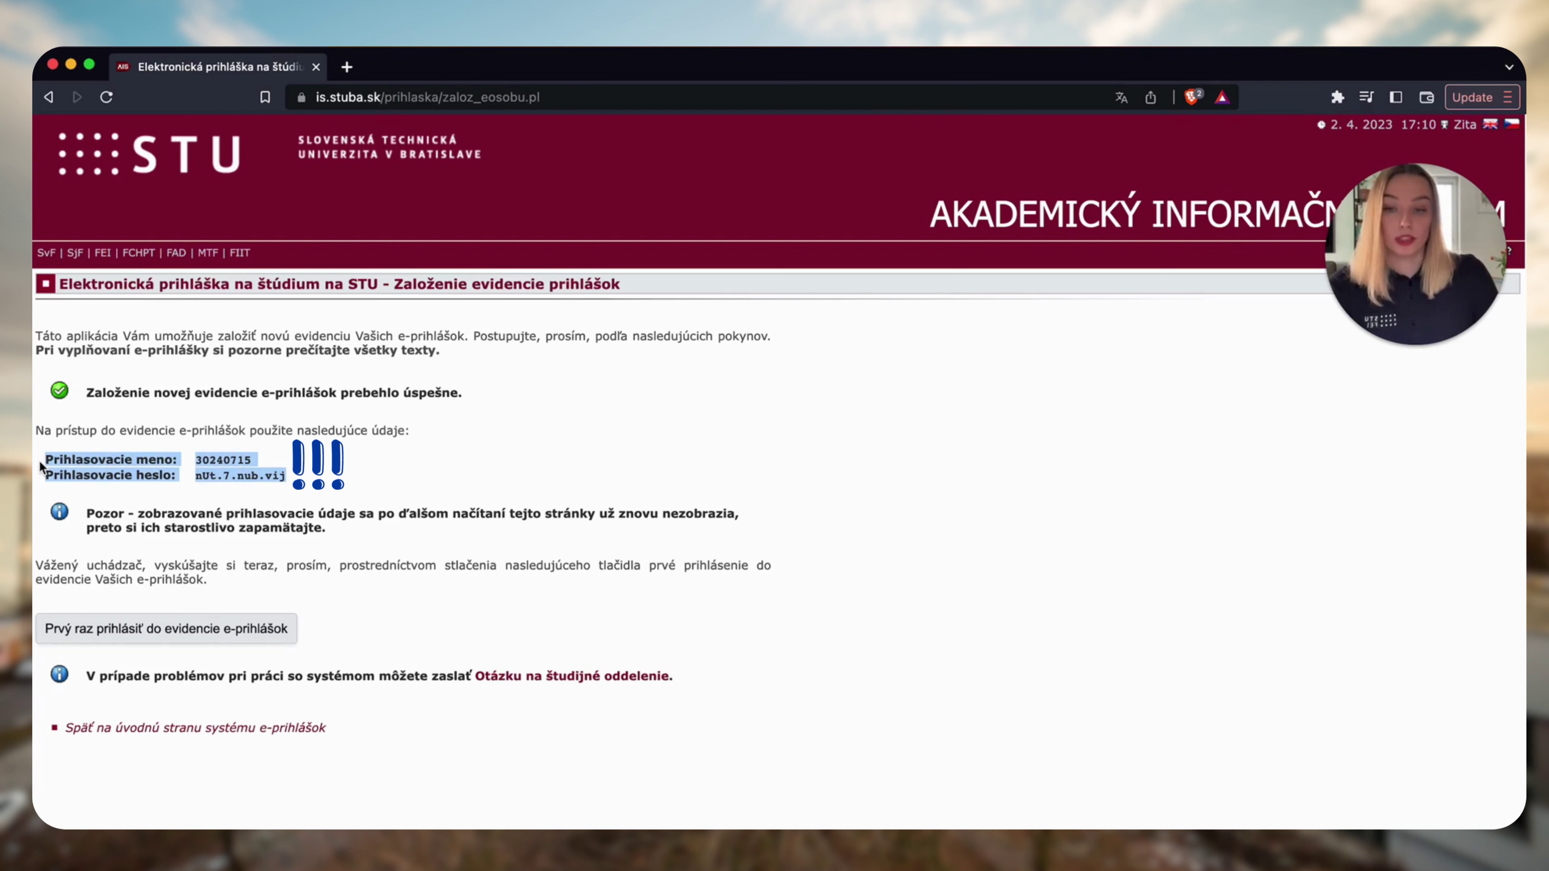
pyautogui.click(440, 457)
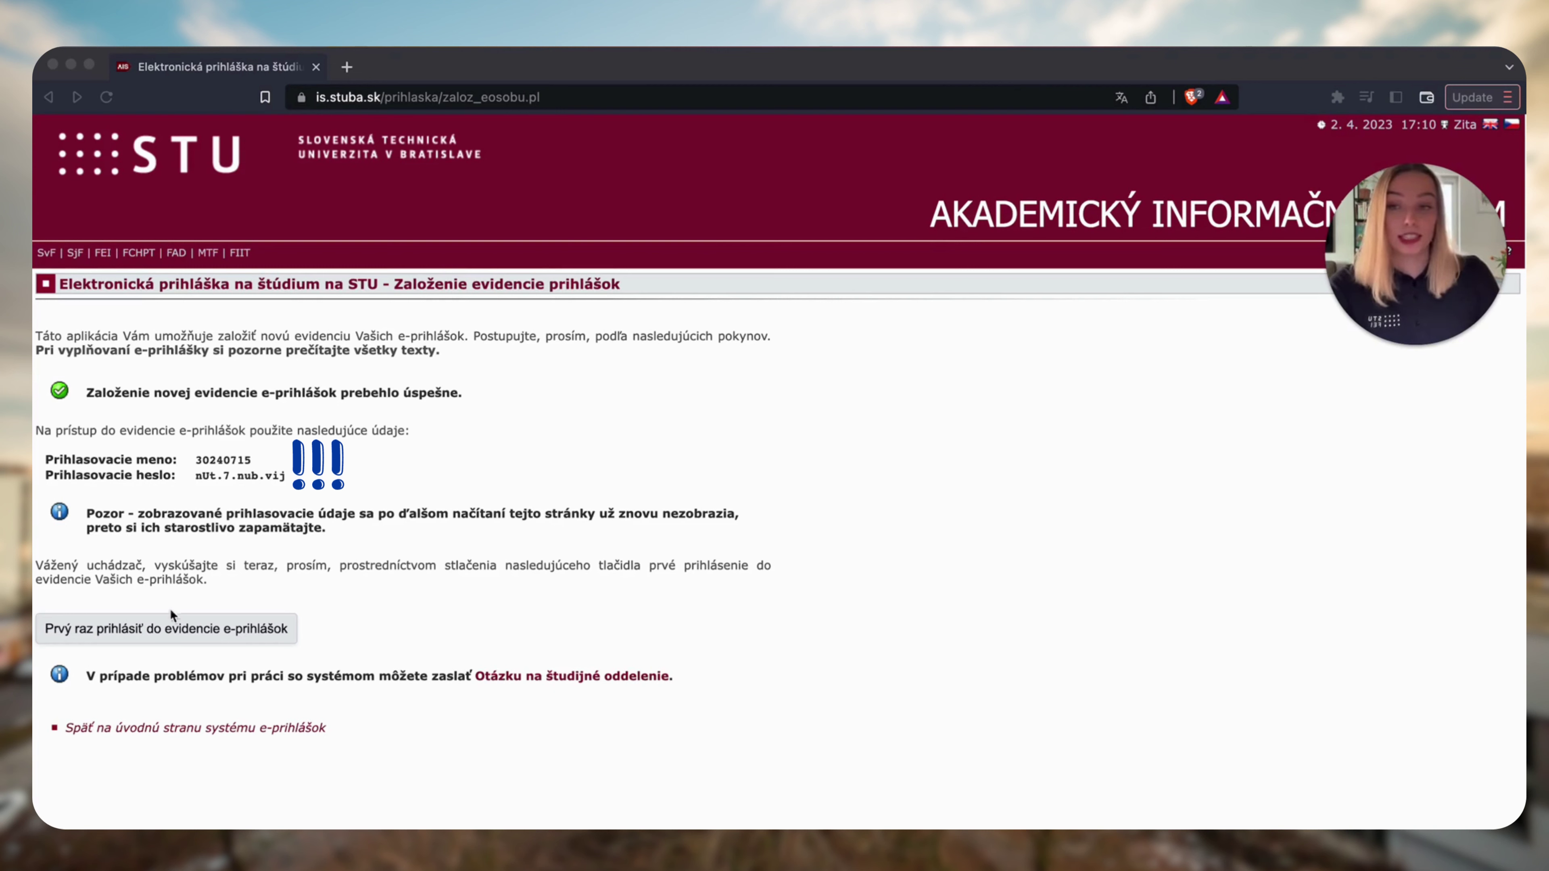
pyautogui.click(143, 631)
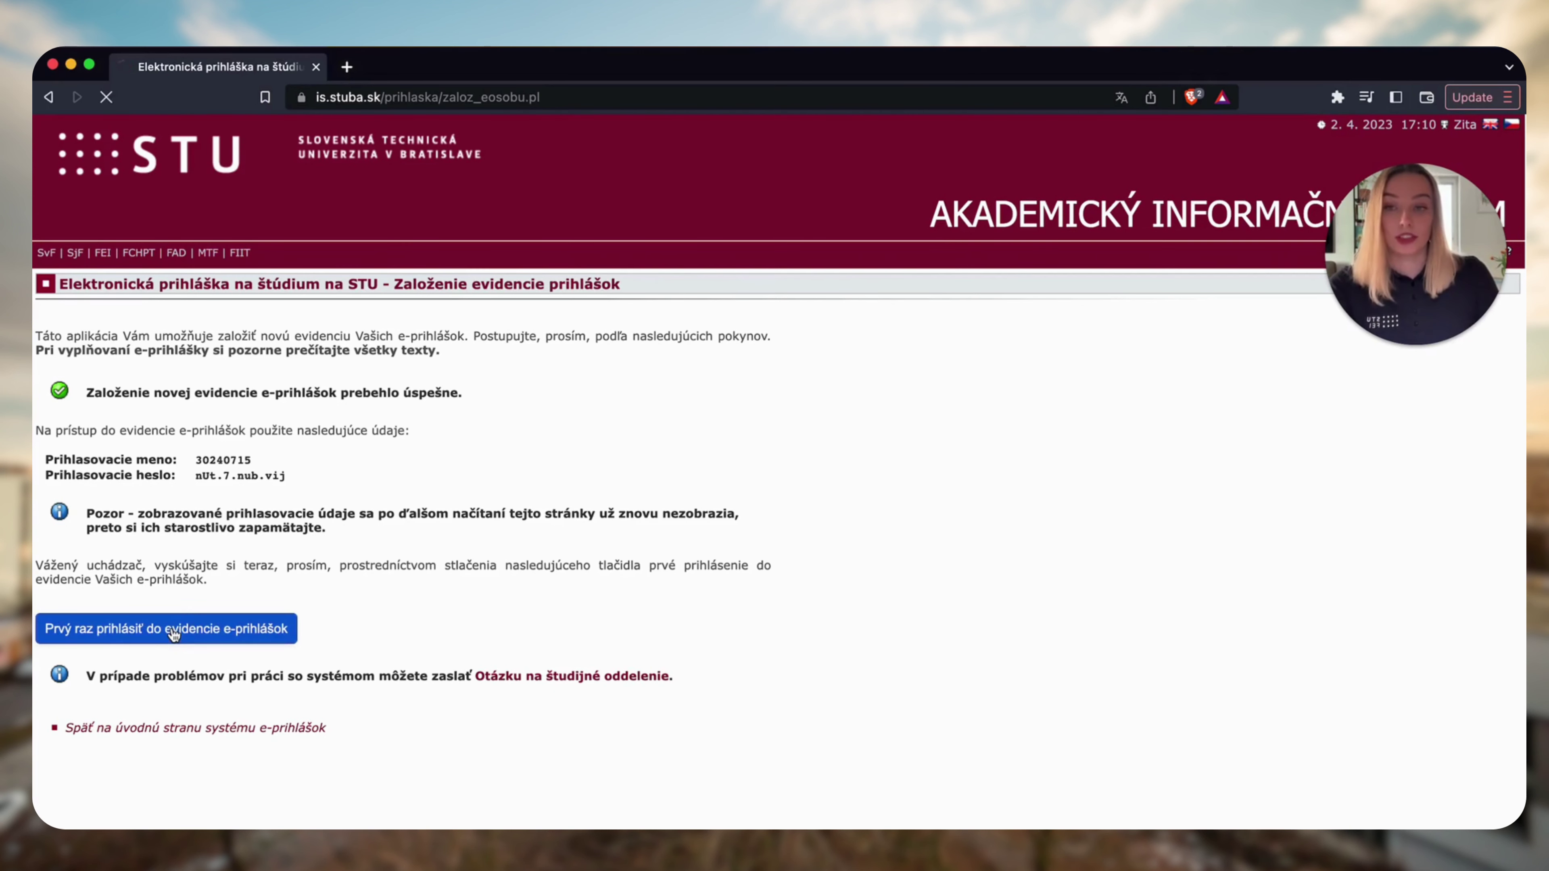
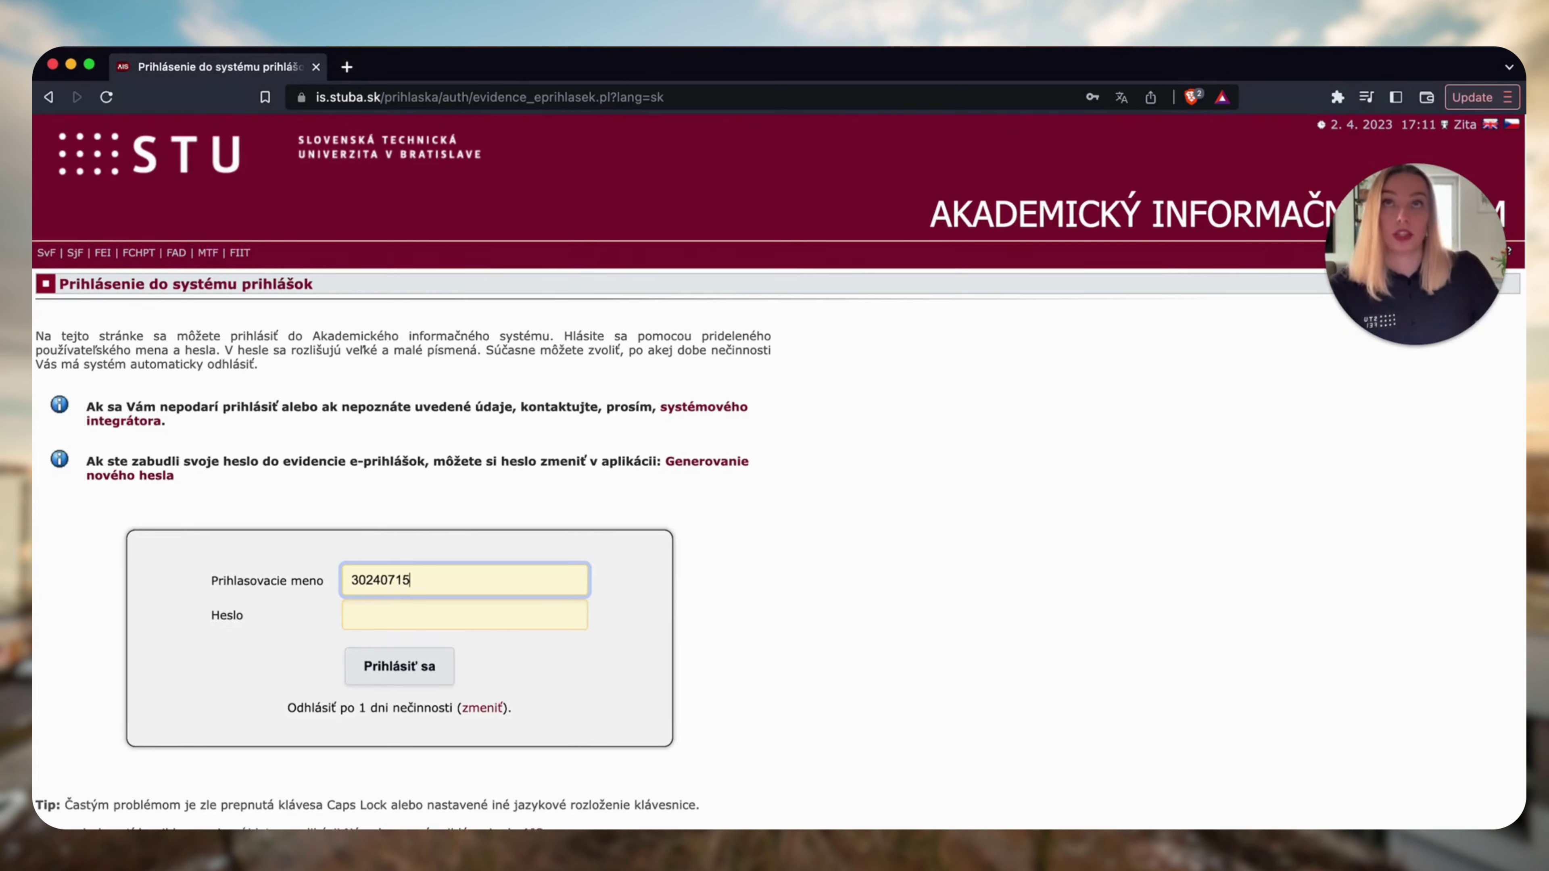
# Log in with the pasted login name and password, declining to save the password.
pyautogui.press('super+Tab')
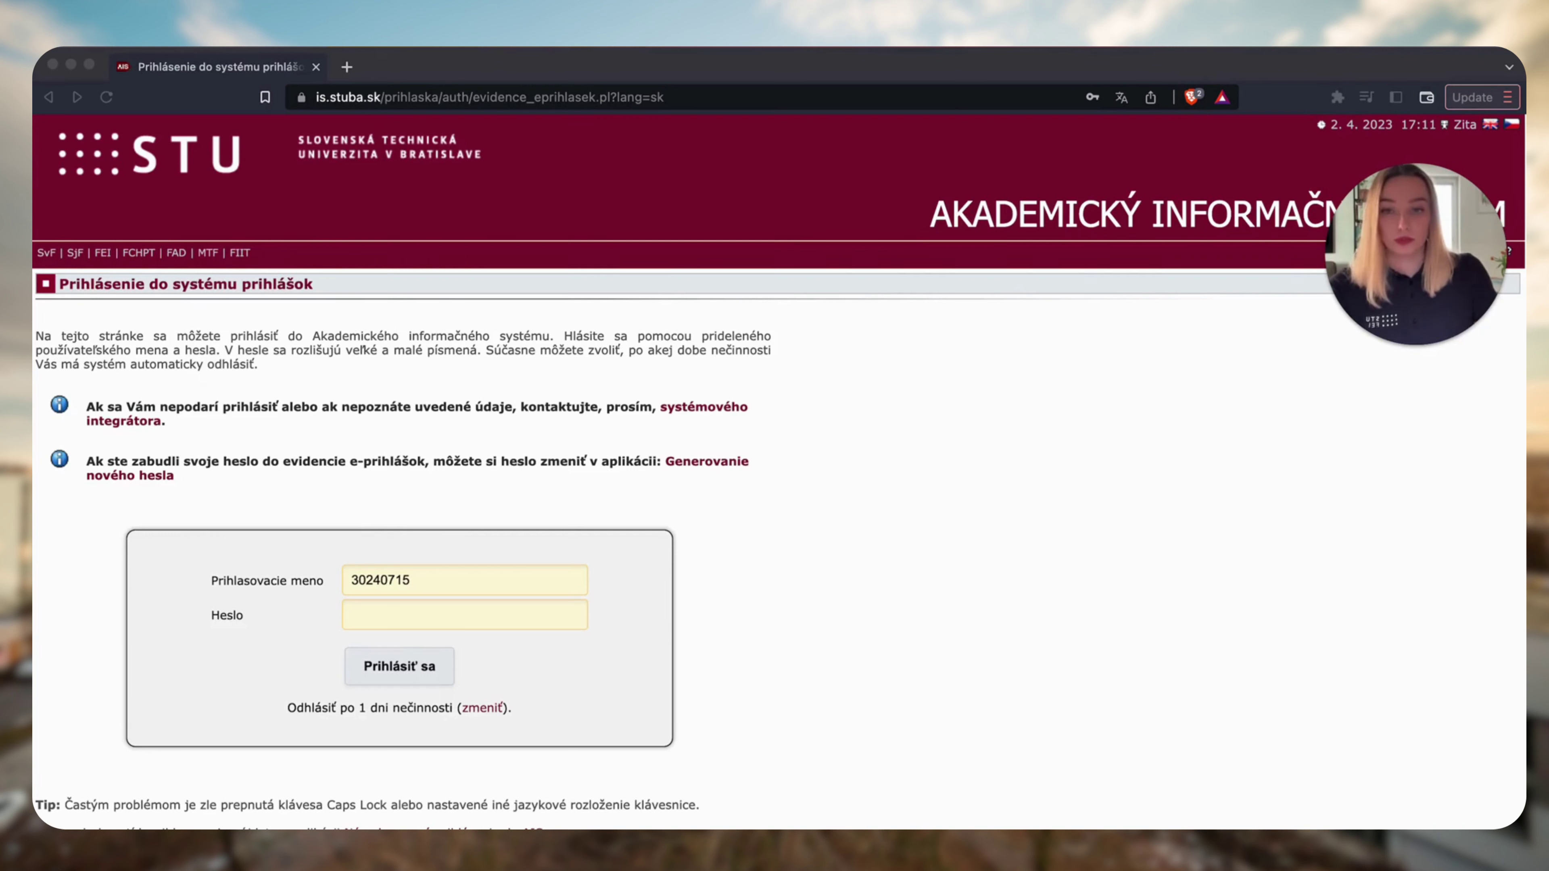
pyautogui.click(402, 615)
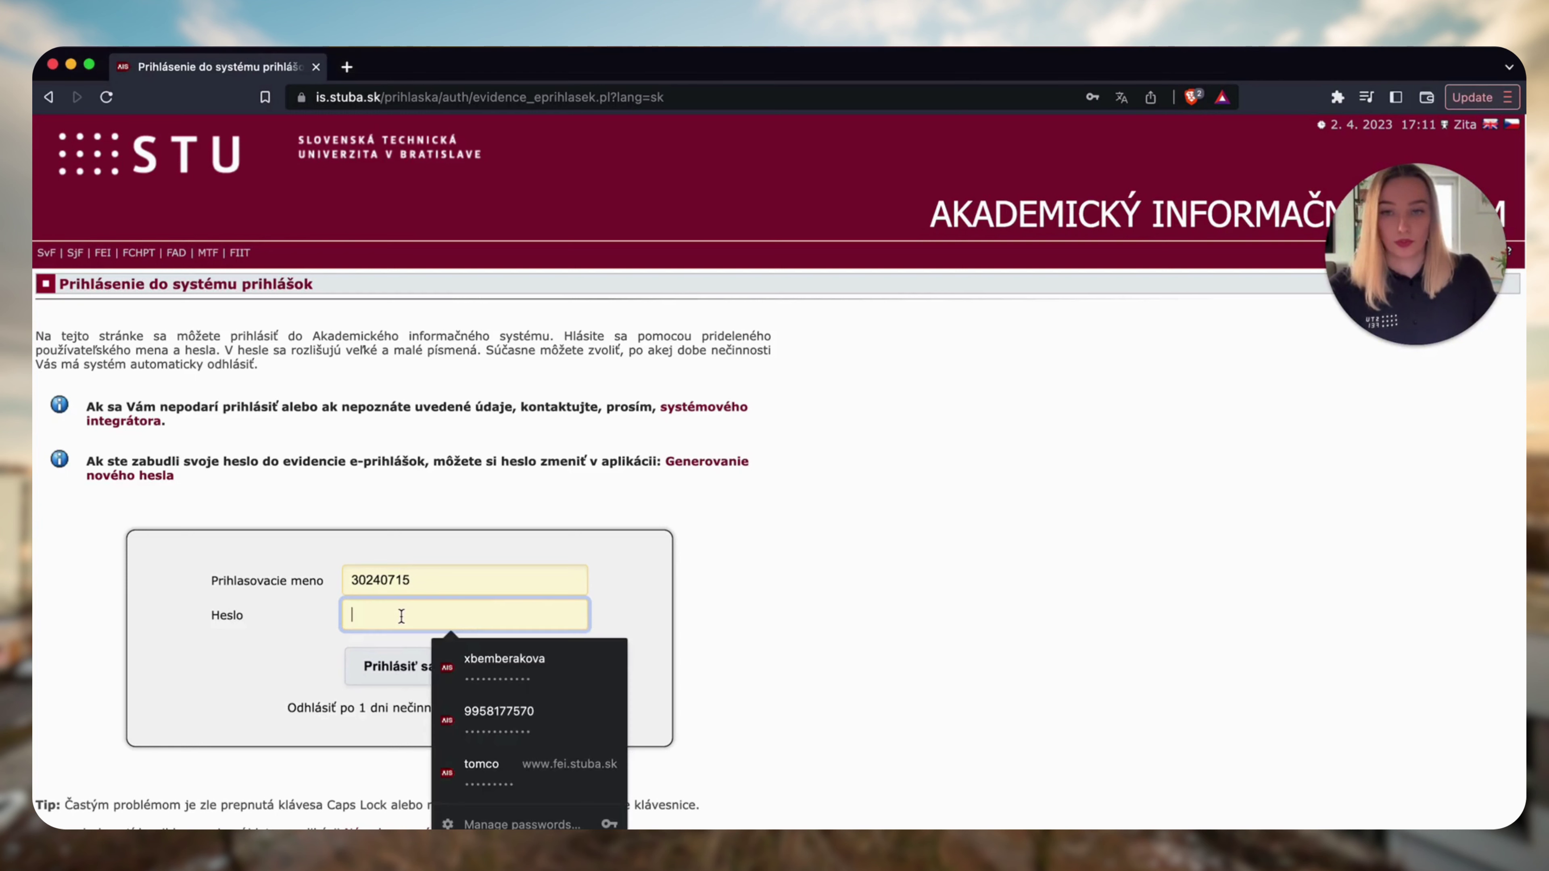
pyautogui.press('super+v')
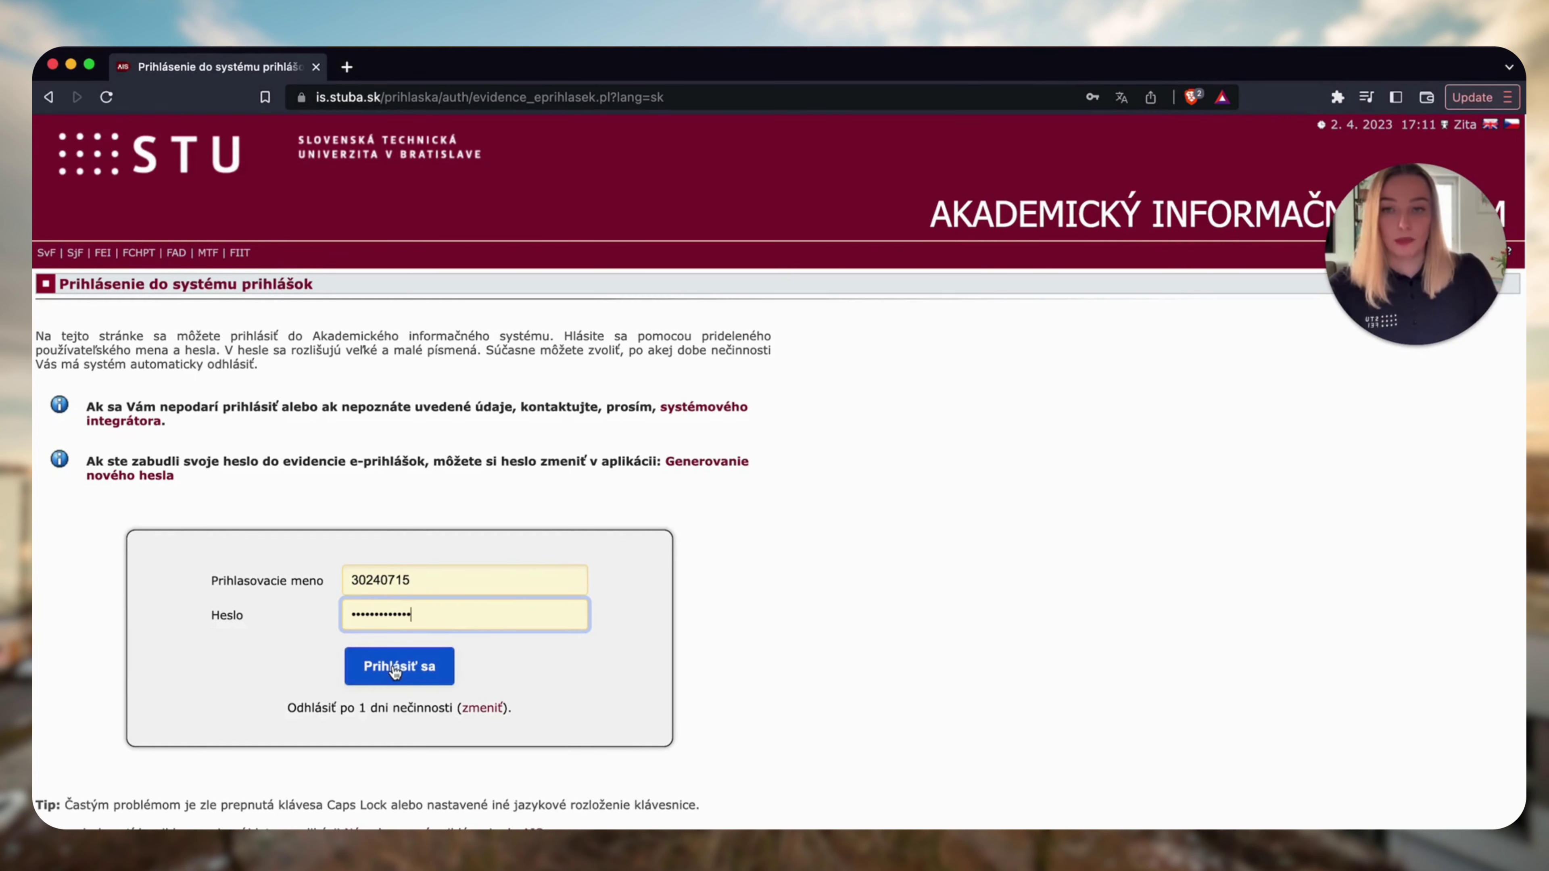
pyautogui.click(395, 669)
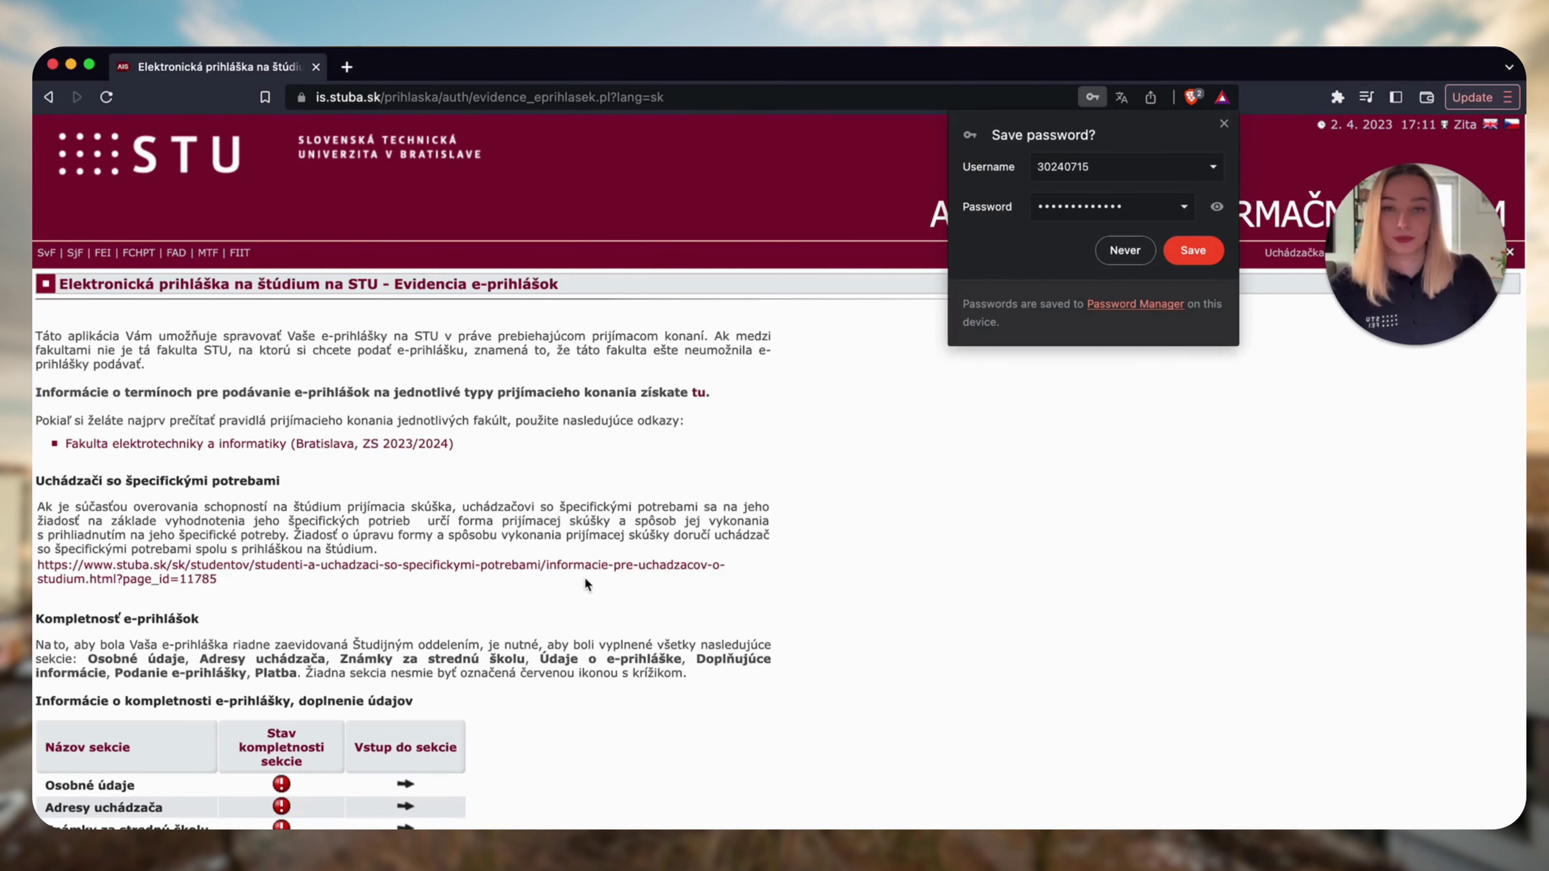
pyautogui.click(1126, 250)
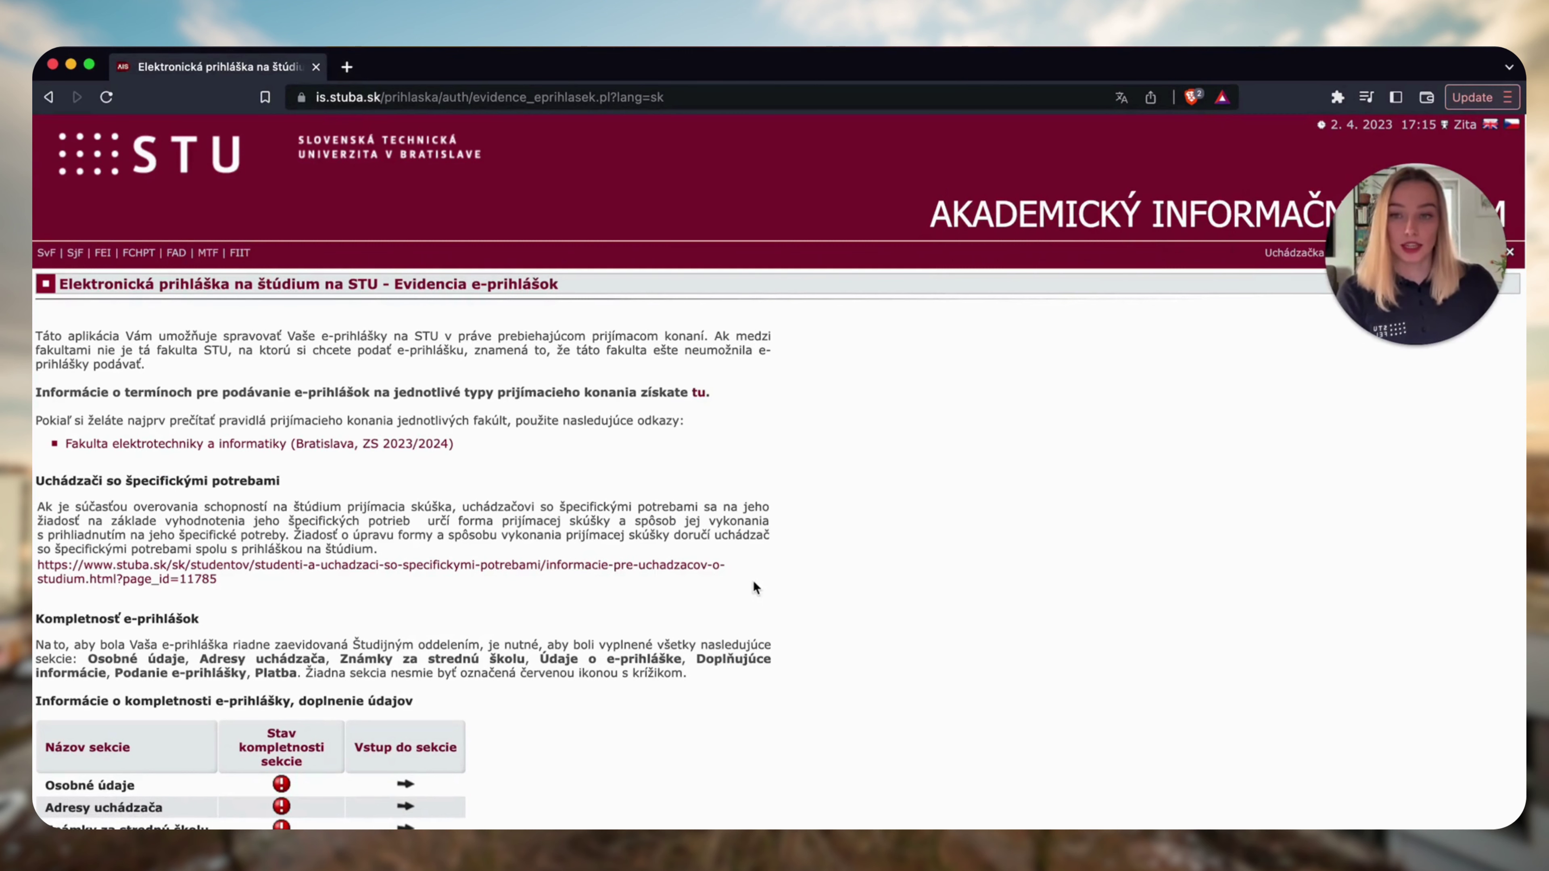
# Review the completeness table and open the Osobné údaje section.
pyautogui.scroll(-5, 754, 586)
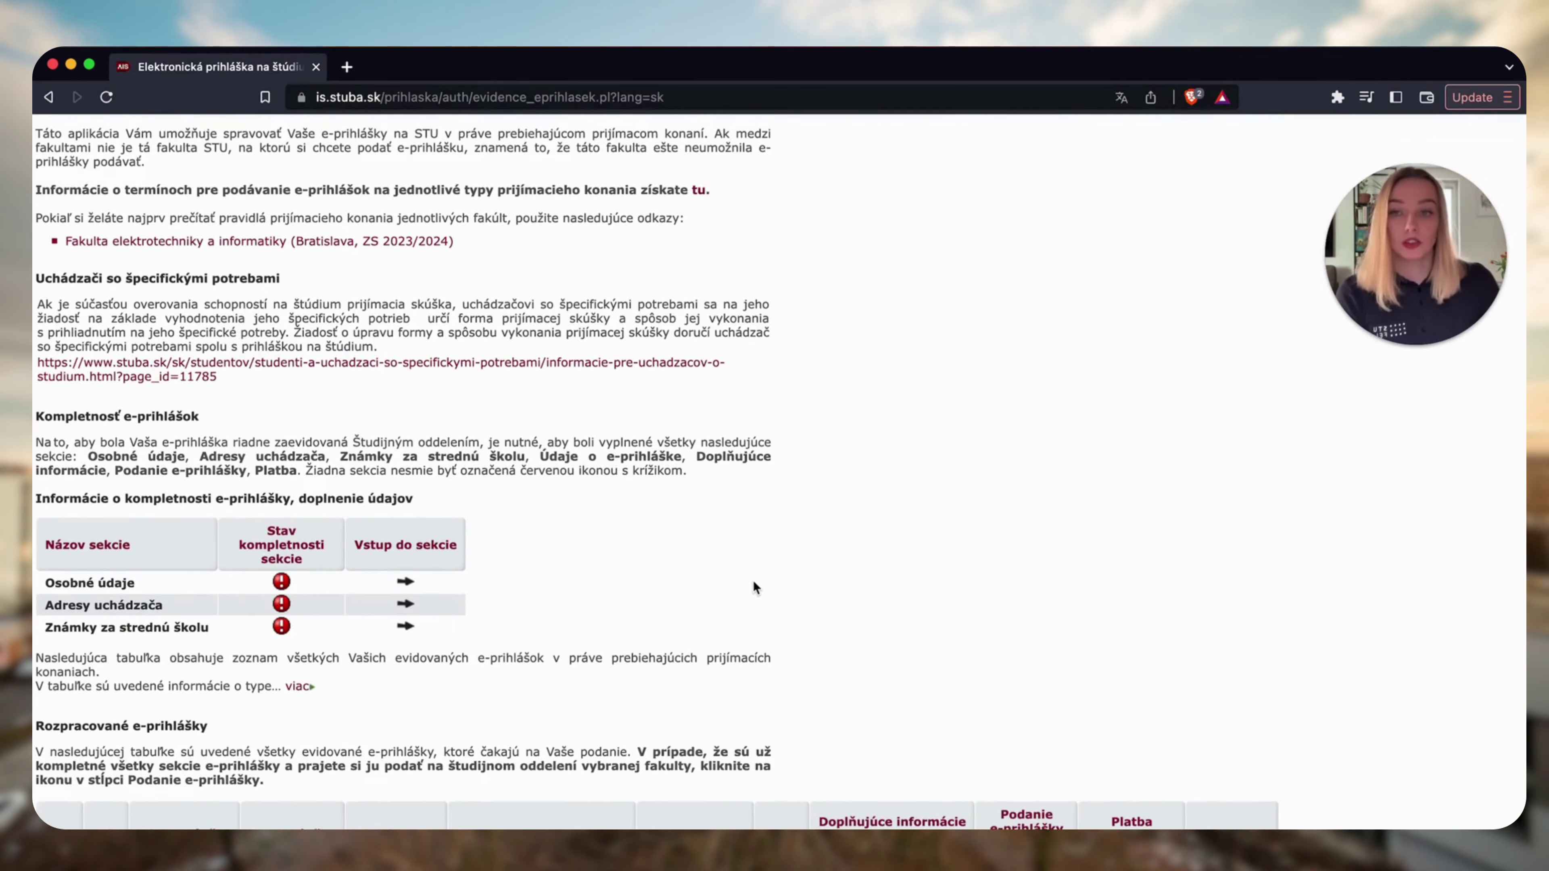
pyautogui.scroll(-3, 754, 585)
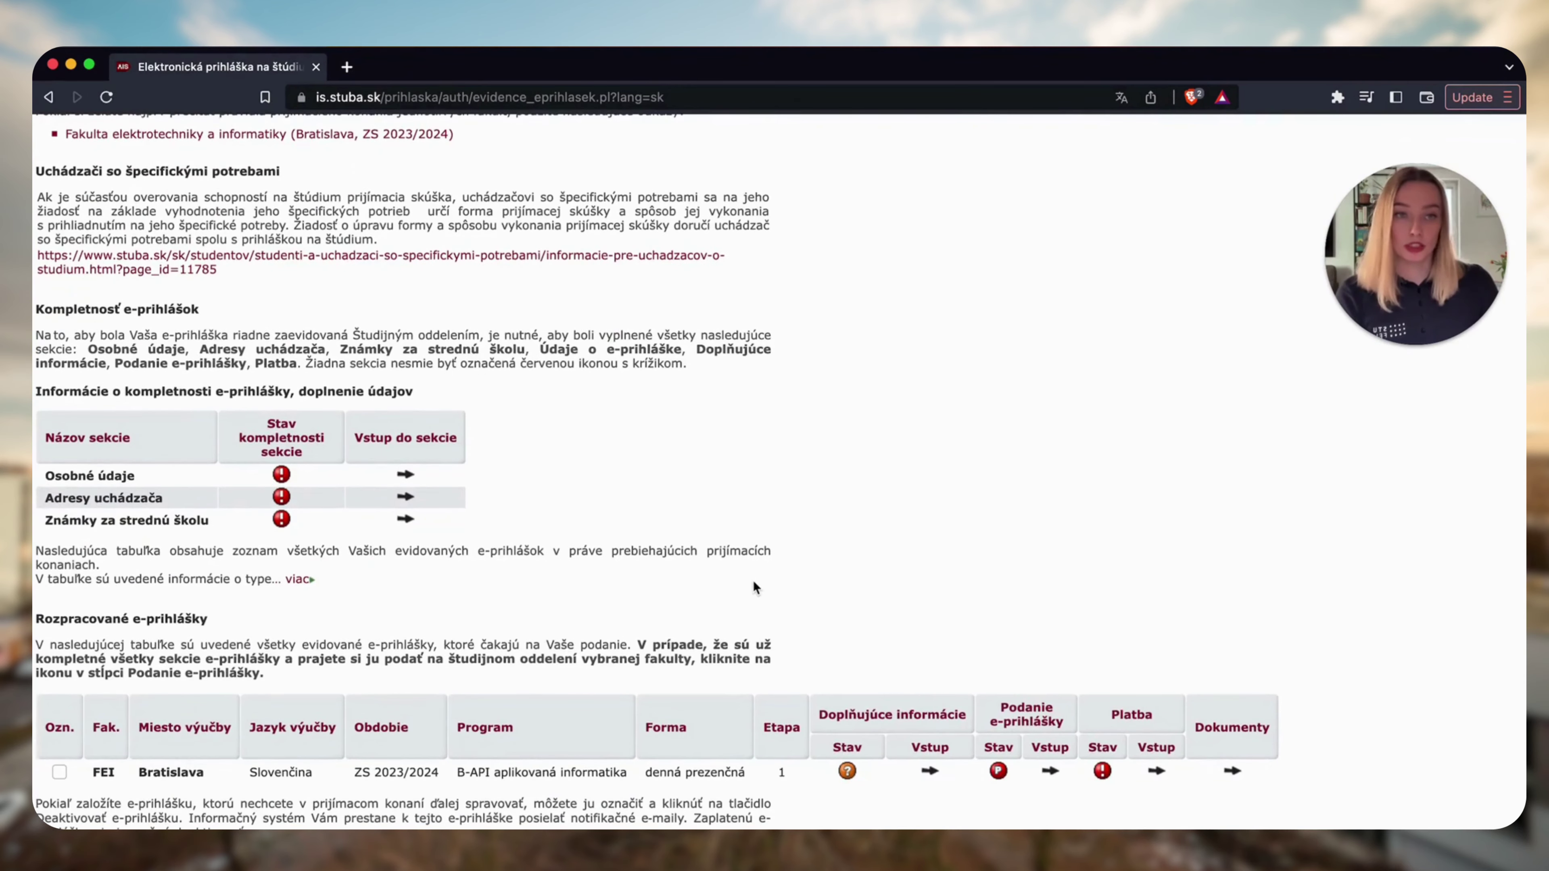
pyautogui.scroll(-4, 754, 587)
pyautogui.scroll(3, 755, 587)
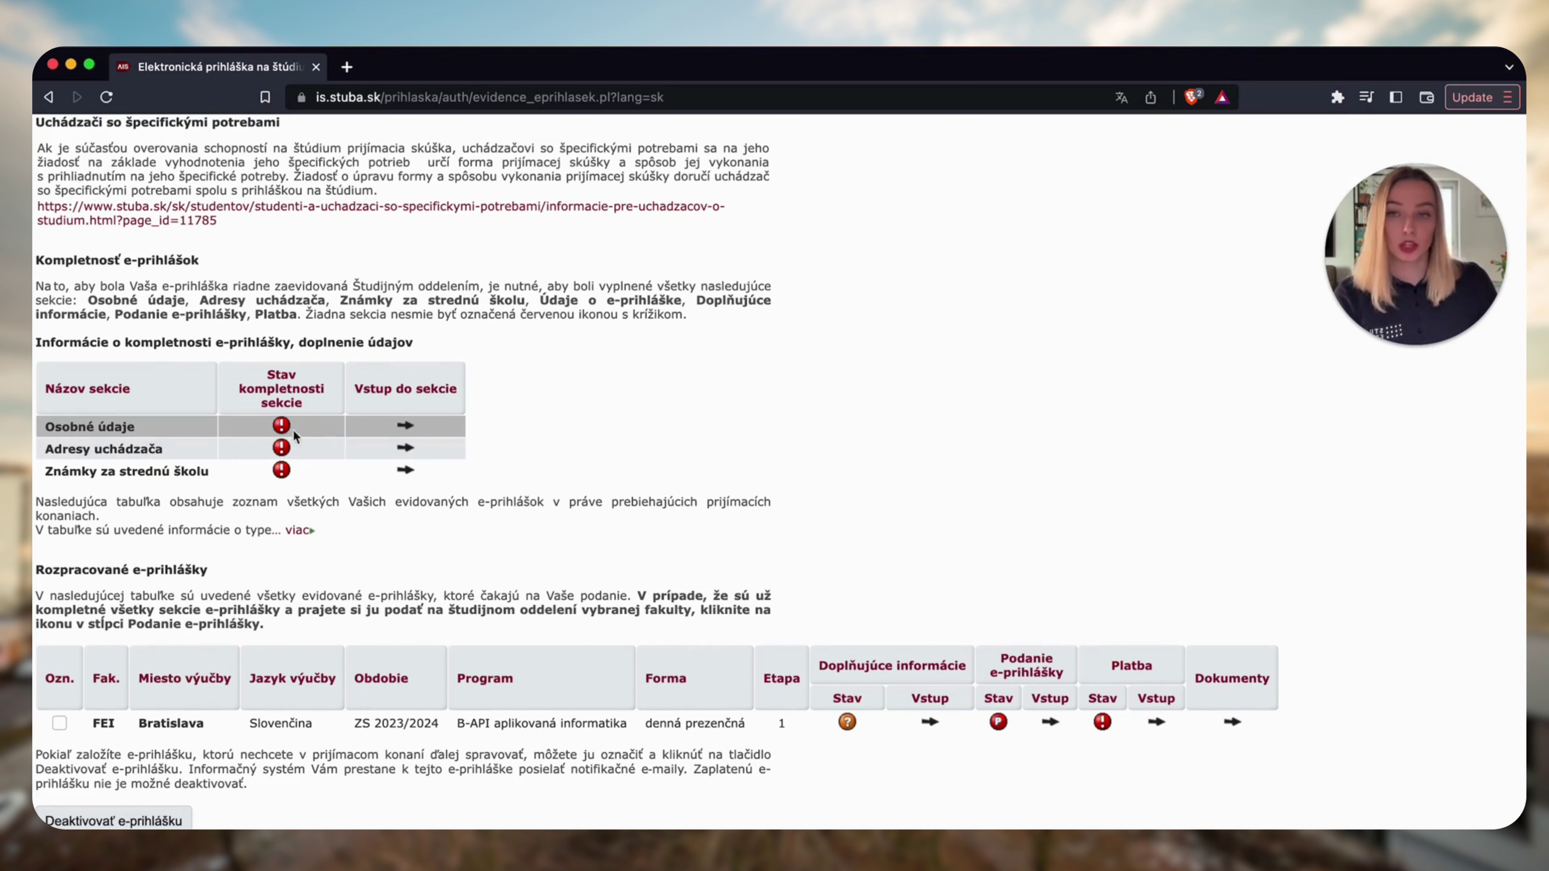
pyautogui.moveTo(284, 429)
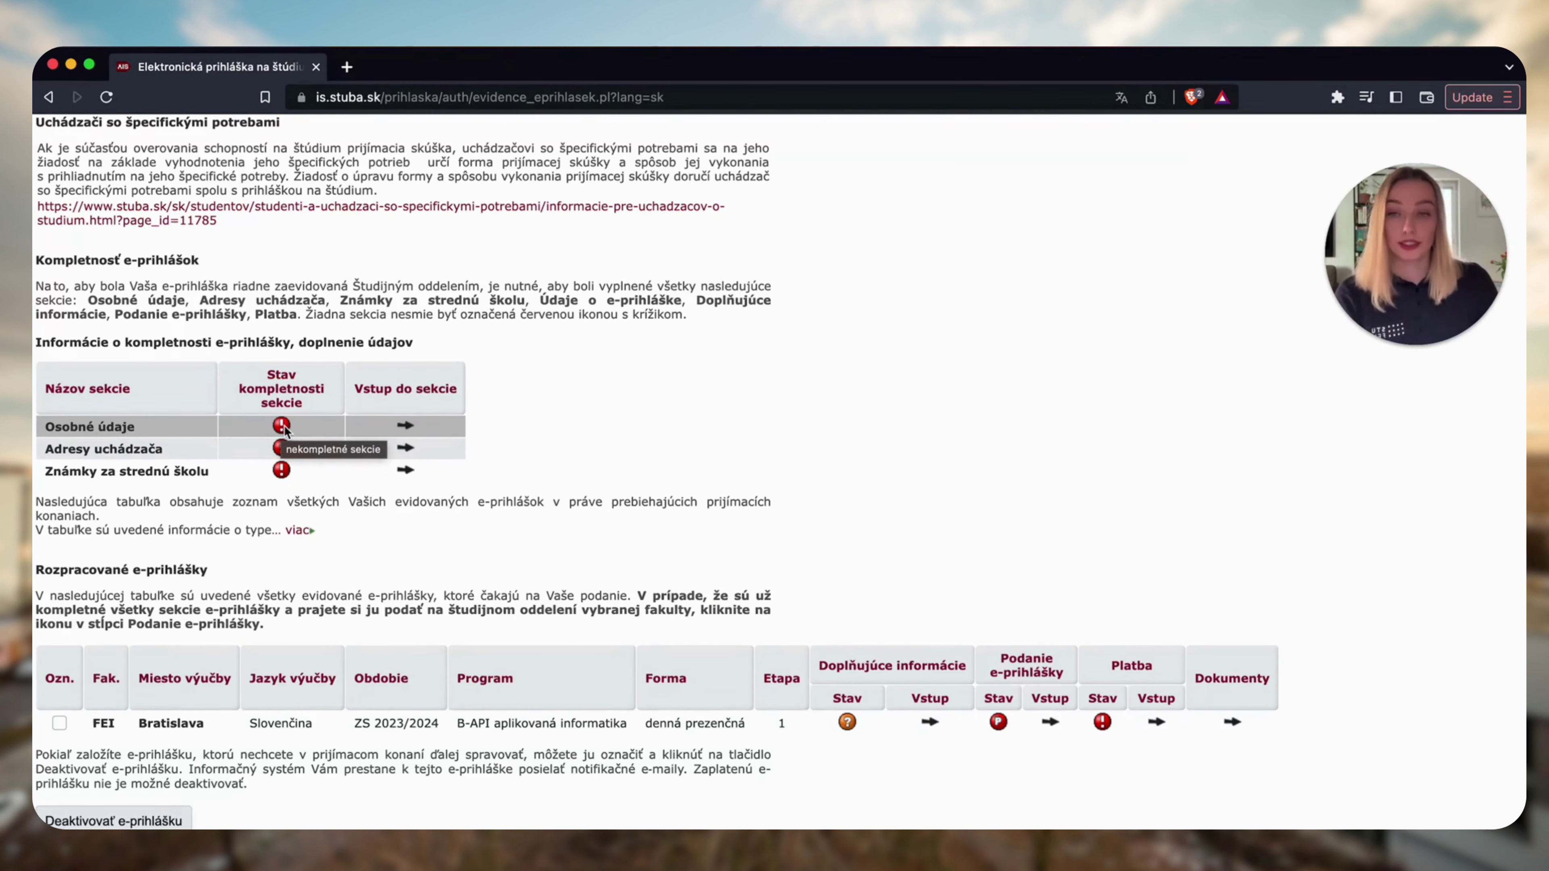
pyautogui.scroll(-1, 283, 428)
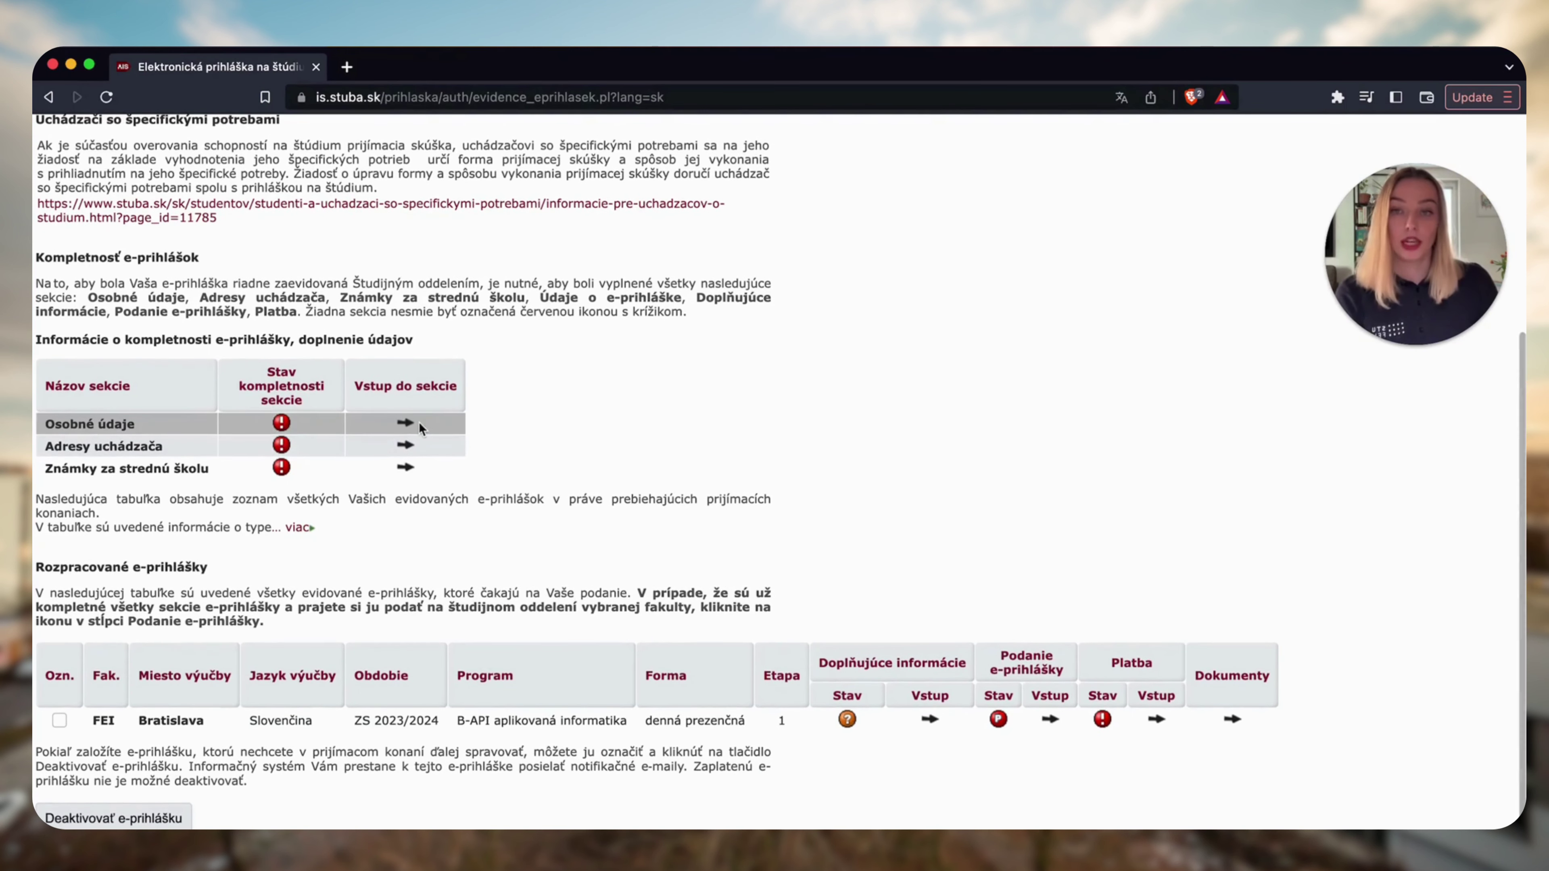
pyautogui.click(405, 427)
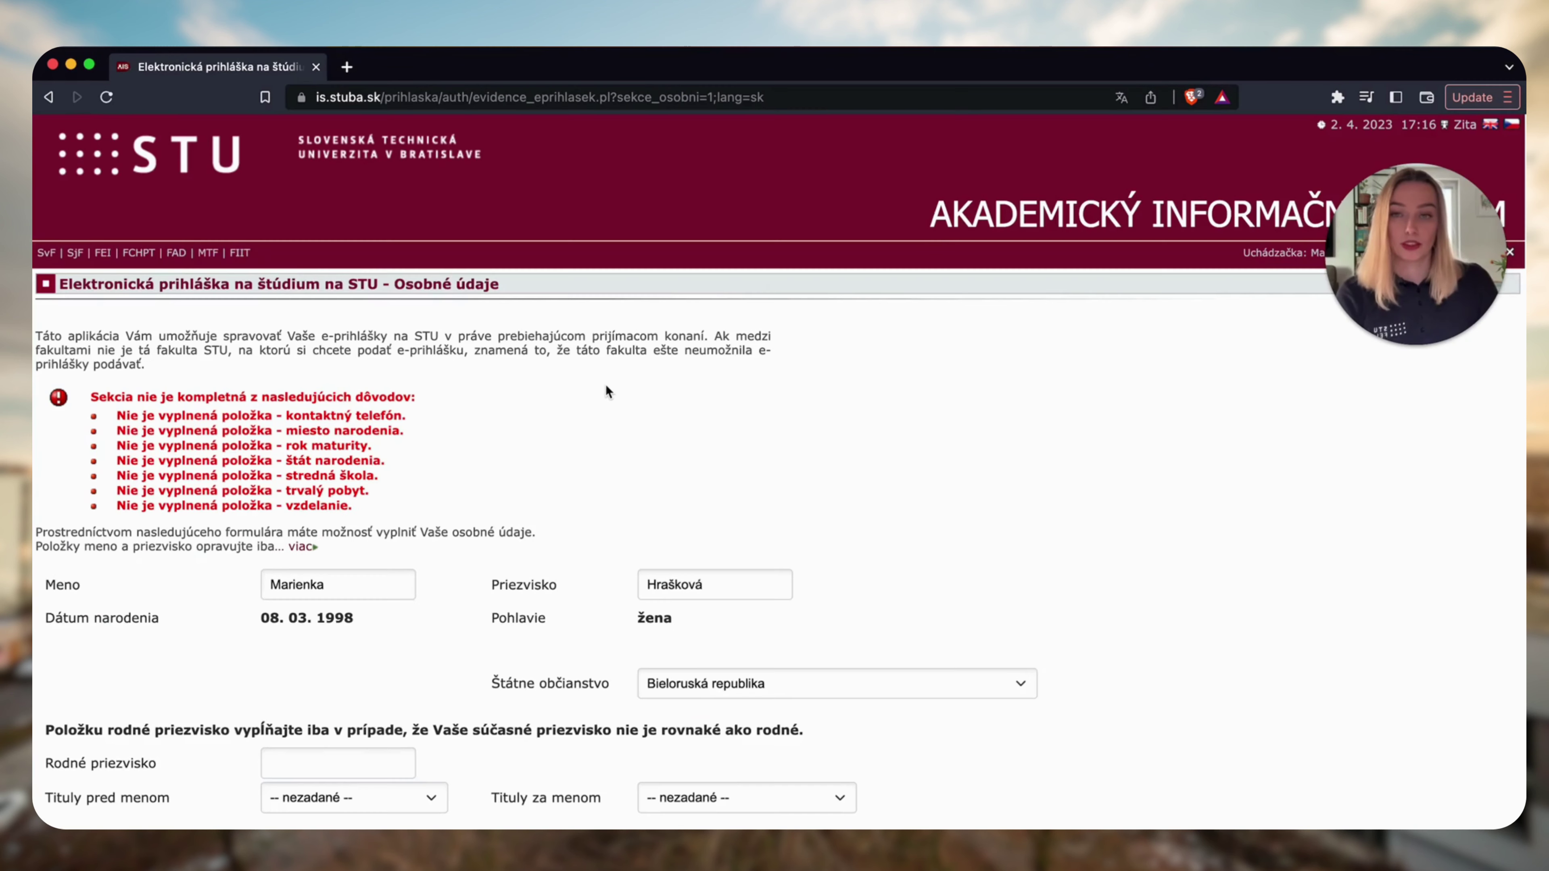
# Set birthplace Bratislava, birth country Slovenská republika and permanent residence áno.
pyautogui.scroll(-2, 606, 386)
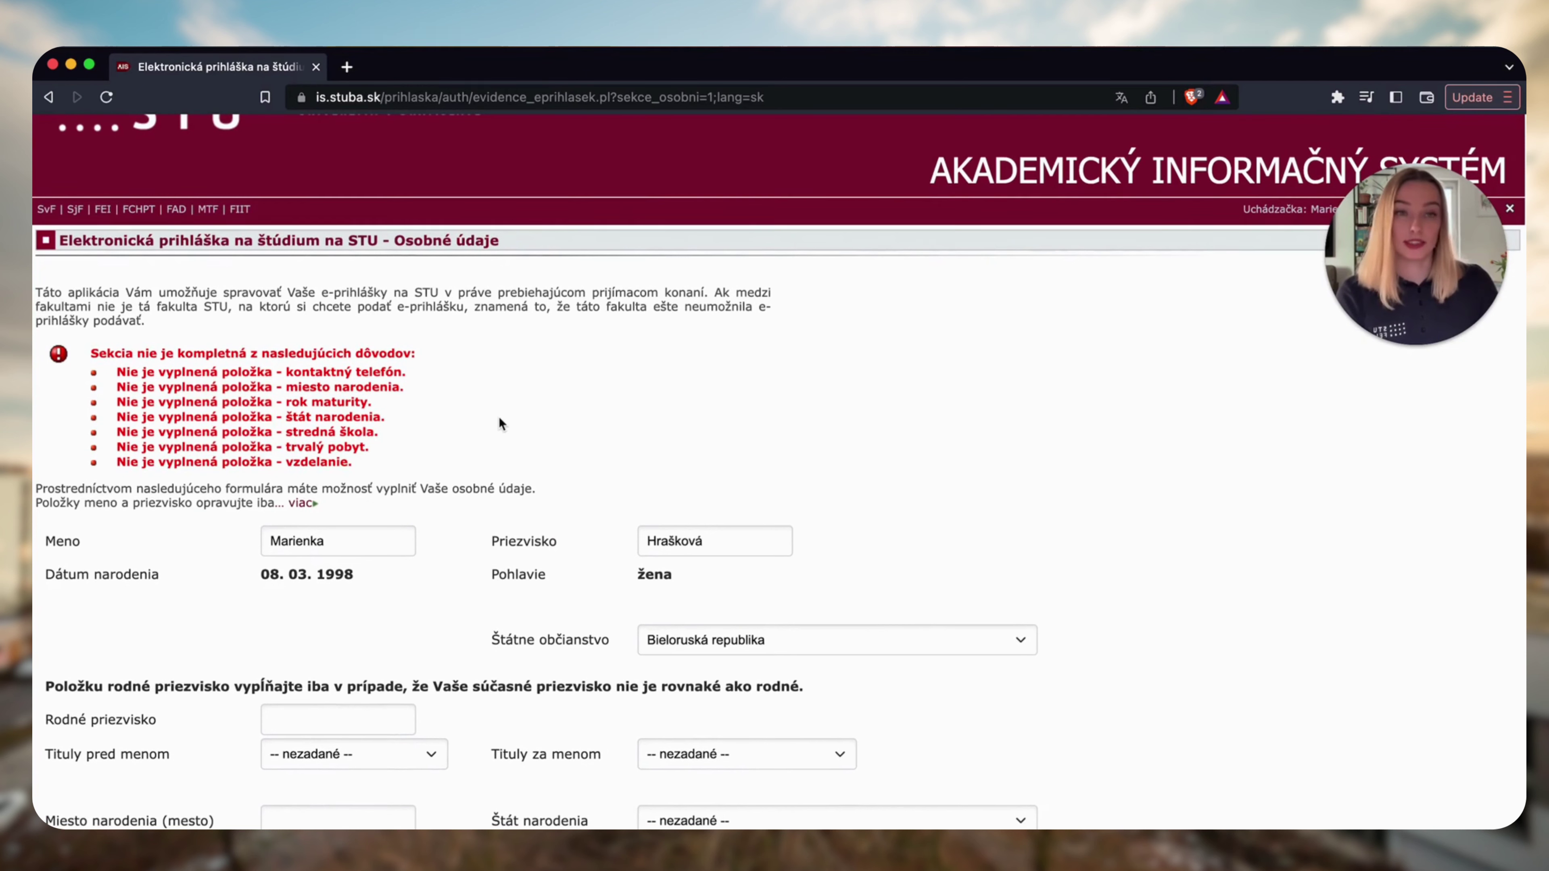
pyautogui.scroll(-3, 500, 419)
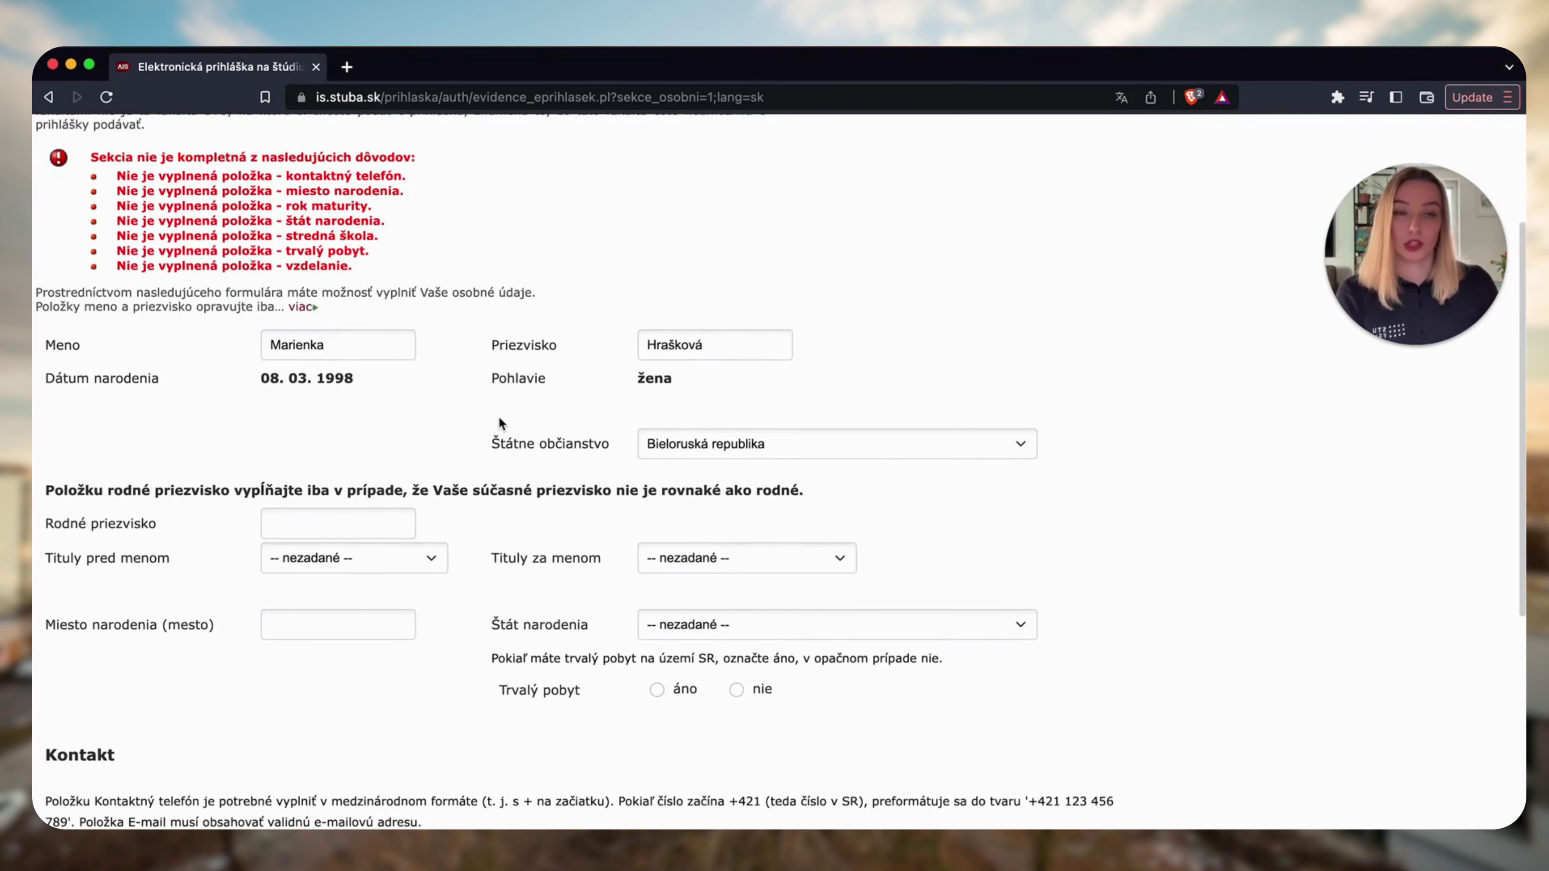
pyautogui.scroll(-2, 499, 418)
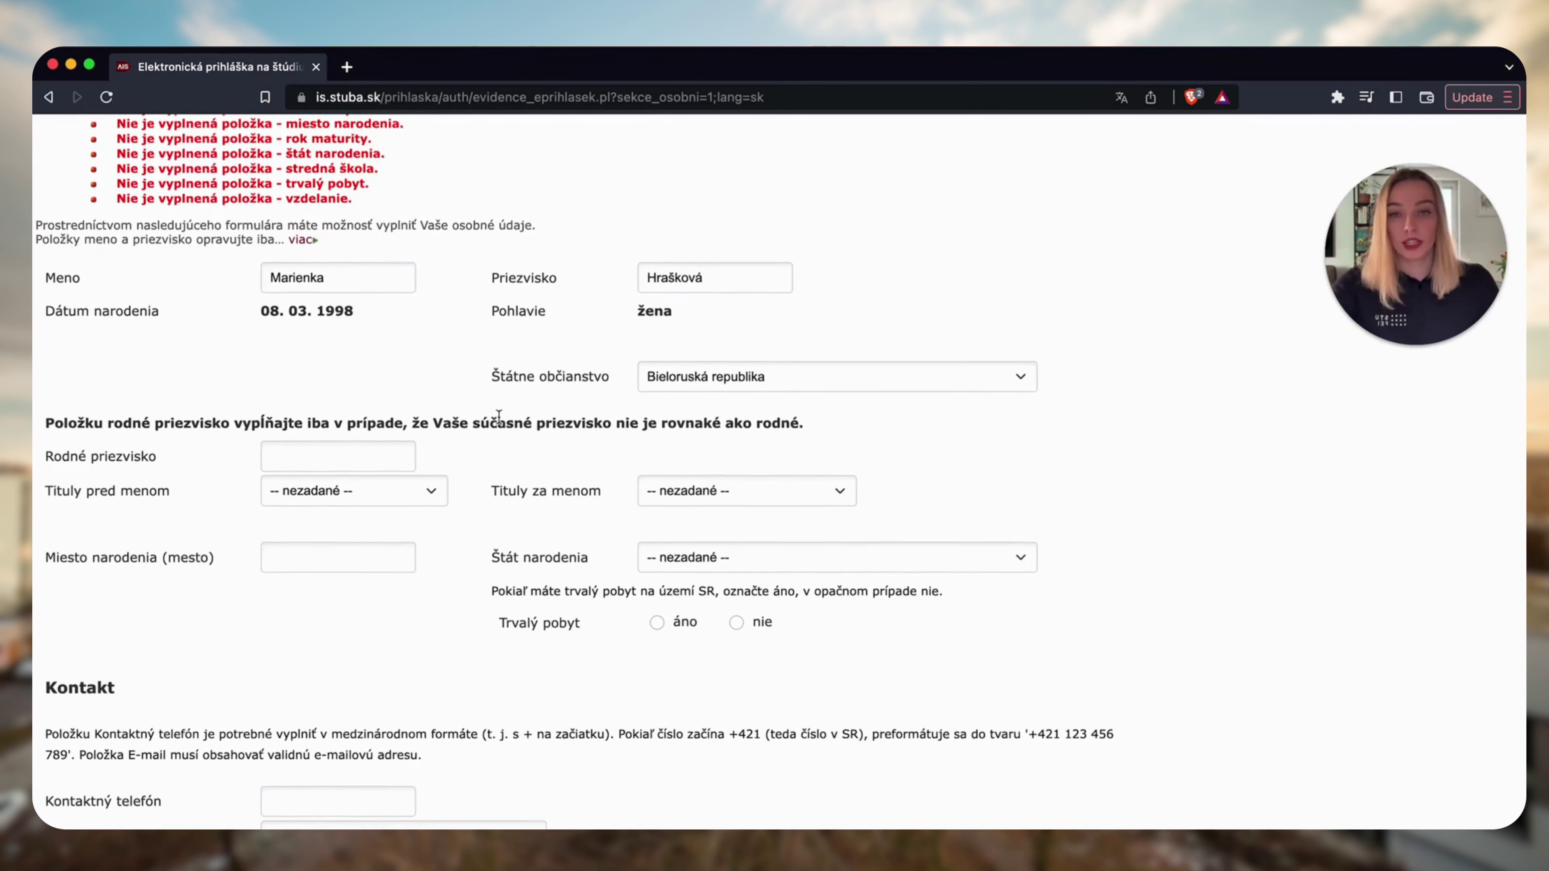
pyautogui.click(398, 495)
pyautogui.click(353, 541)
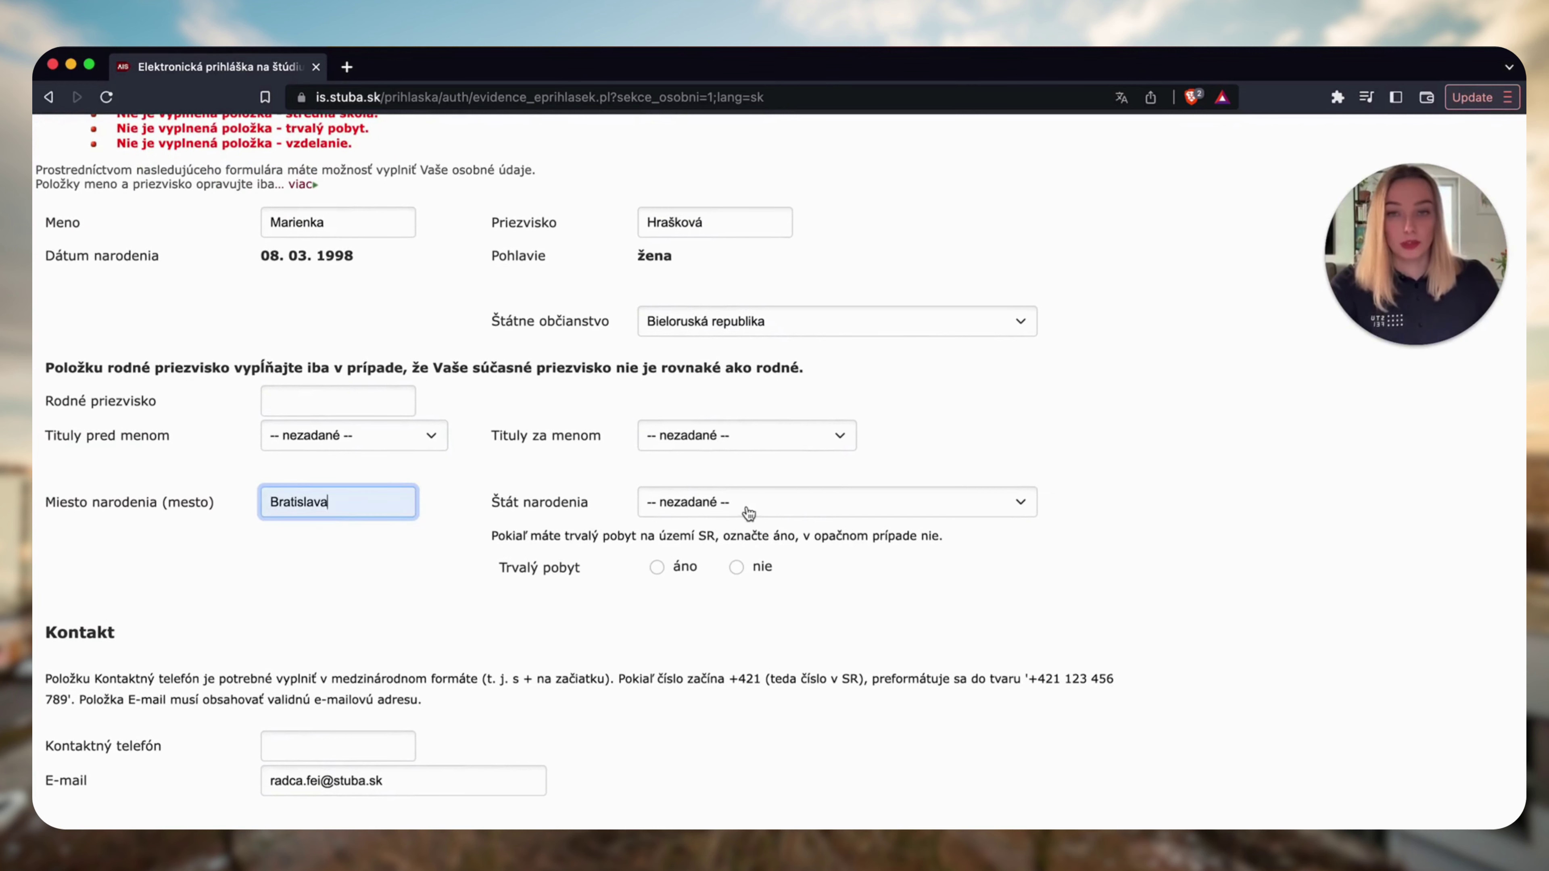
pyautogui.click(749, 513)
pyautogui.click(724, 526)
pyautogui.click(657, 568)
# Enter the applicant's contact phone number in +421 international format.
pyautogui.scroll(-6, 661, 565)
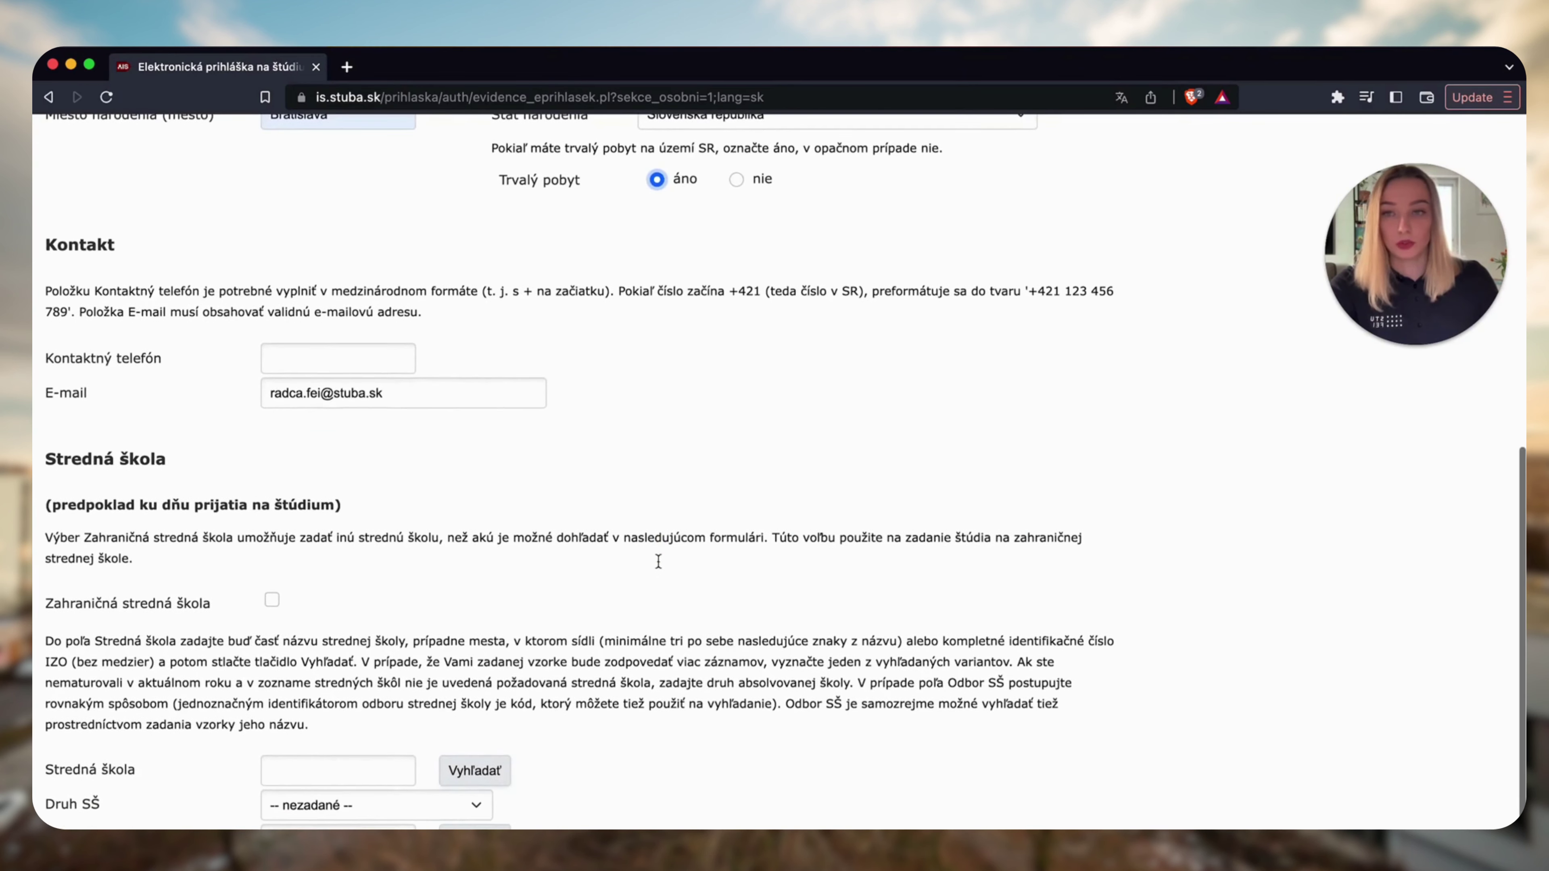
pyautogui.click(356, 364)
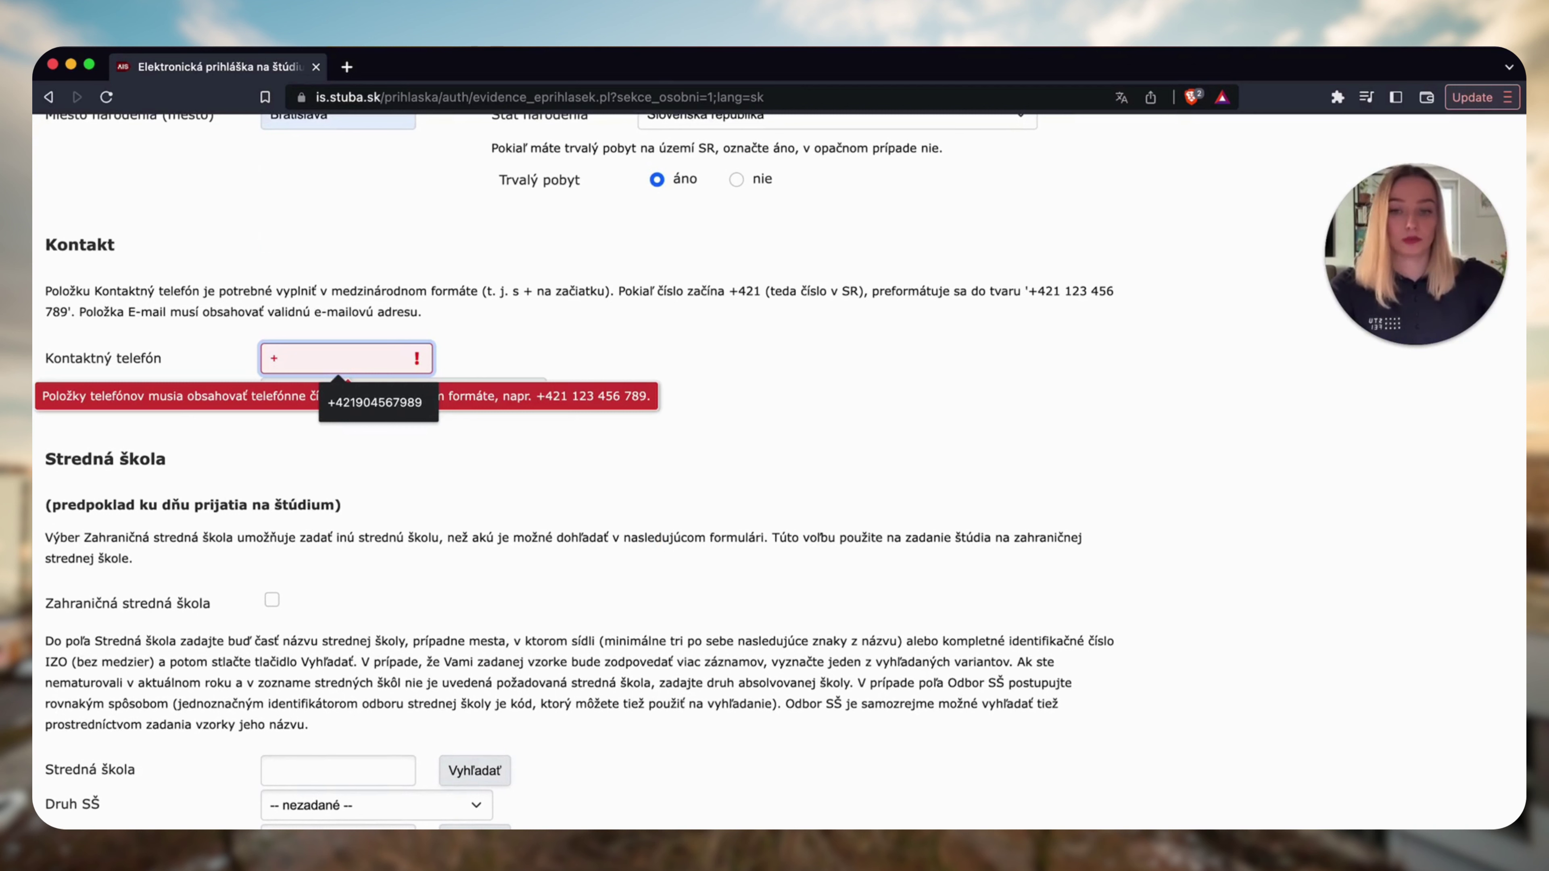
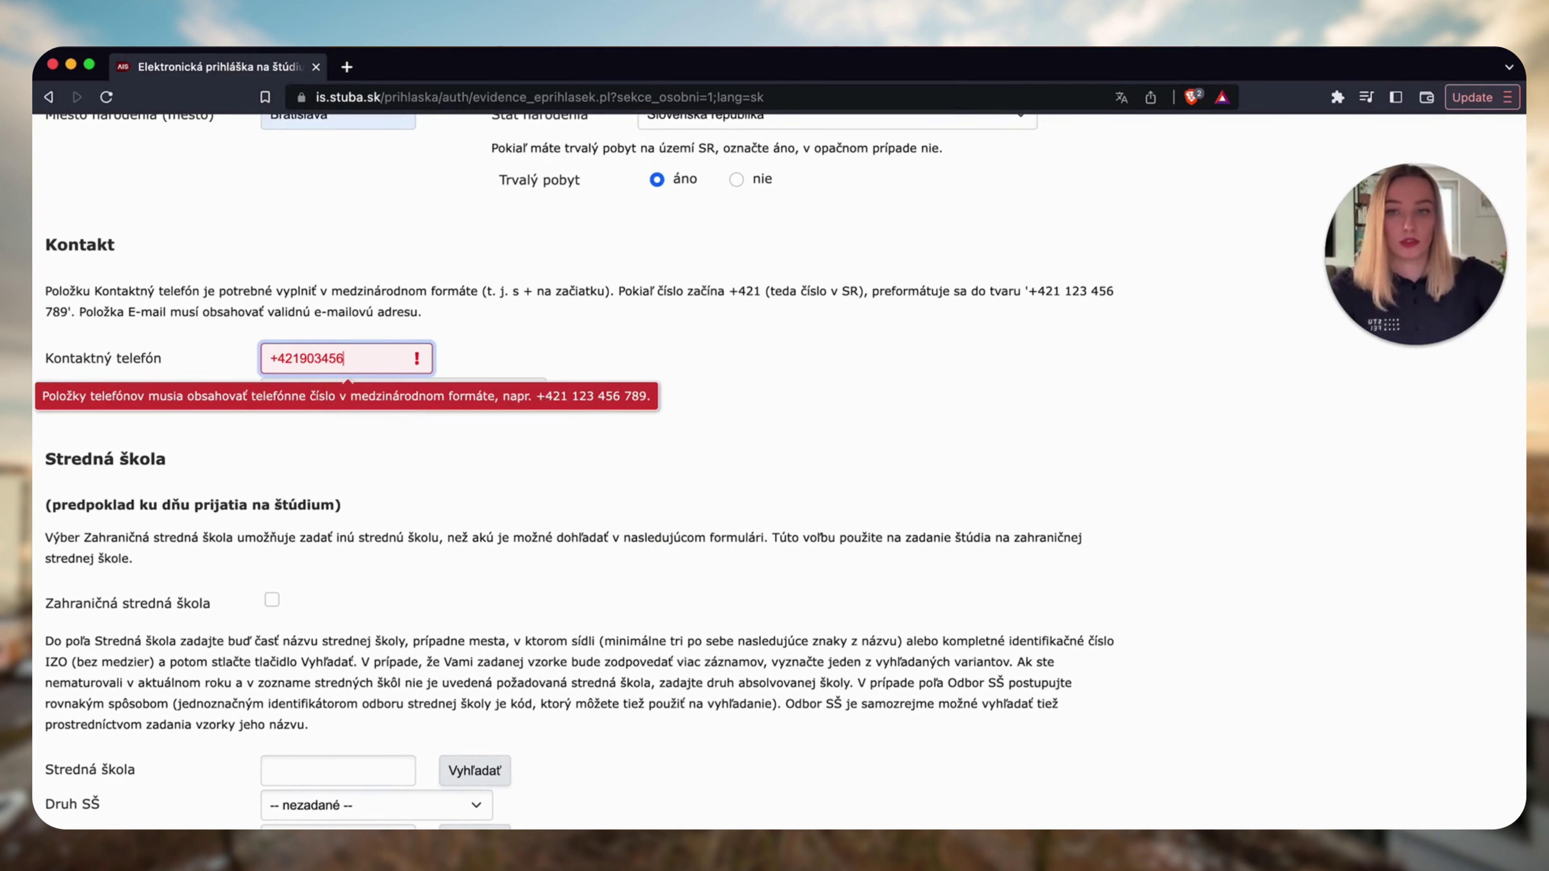
pyautogui.click(512, 423)
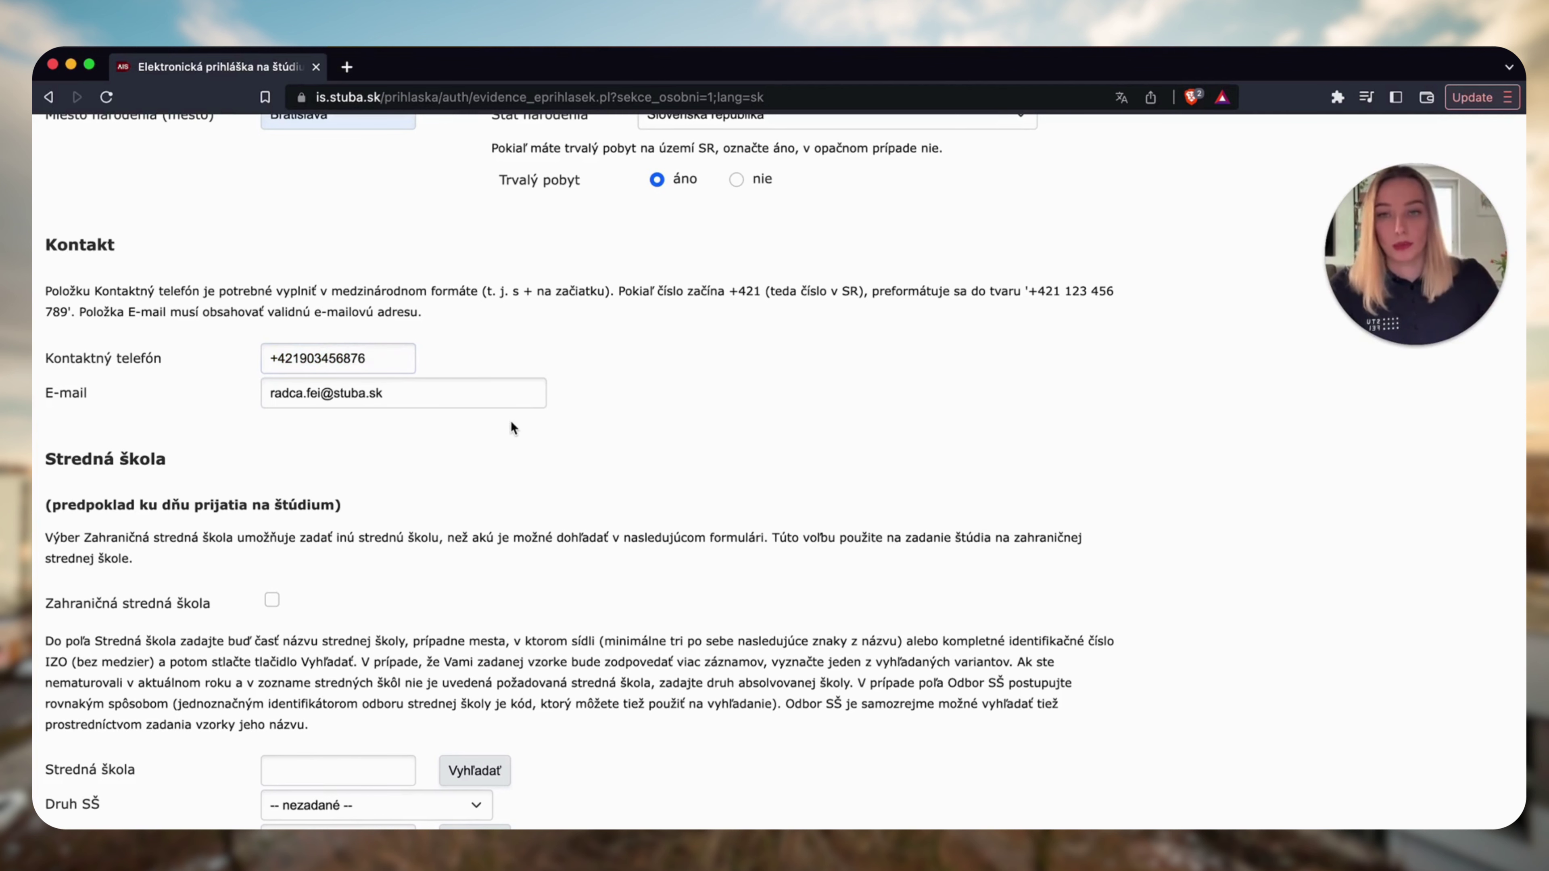
pyautogui.scroll(-5, 547, 452)
# Search for 'Elektrotechnicka' schools and select the Rybničná 59 Bratislava-Vajnory school.
pyautogui.click(366, 451)
pyautogui.click(388, 503)
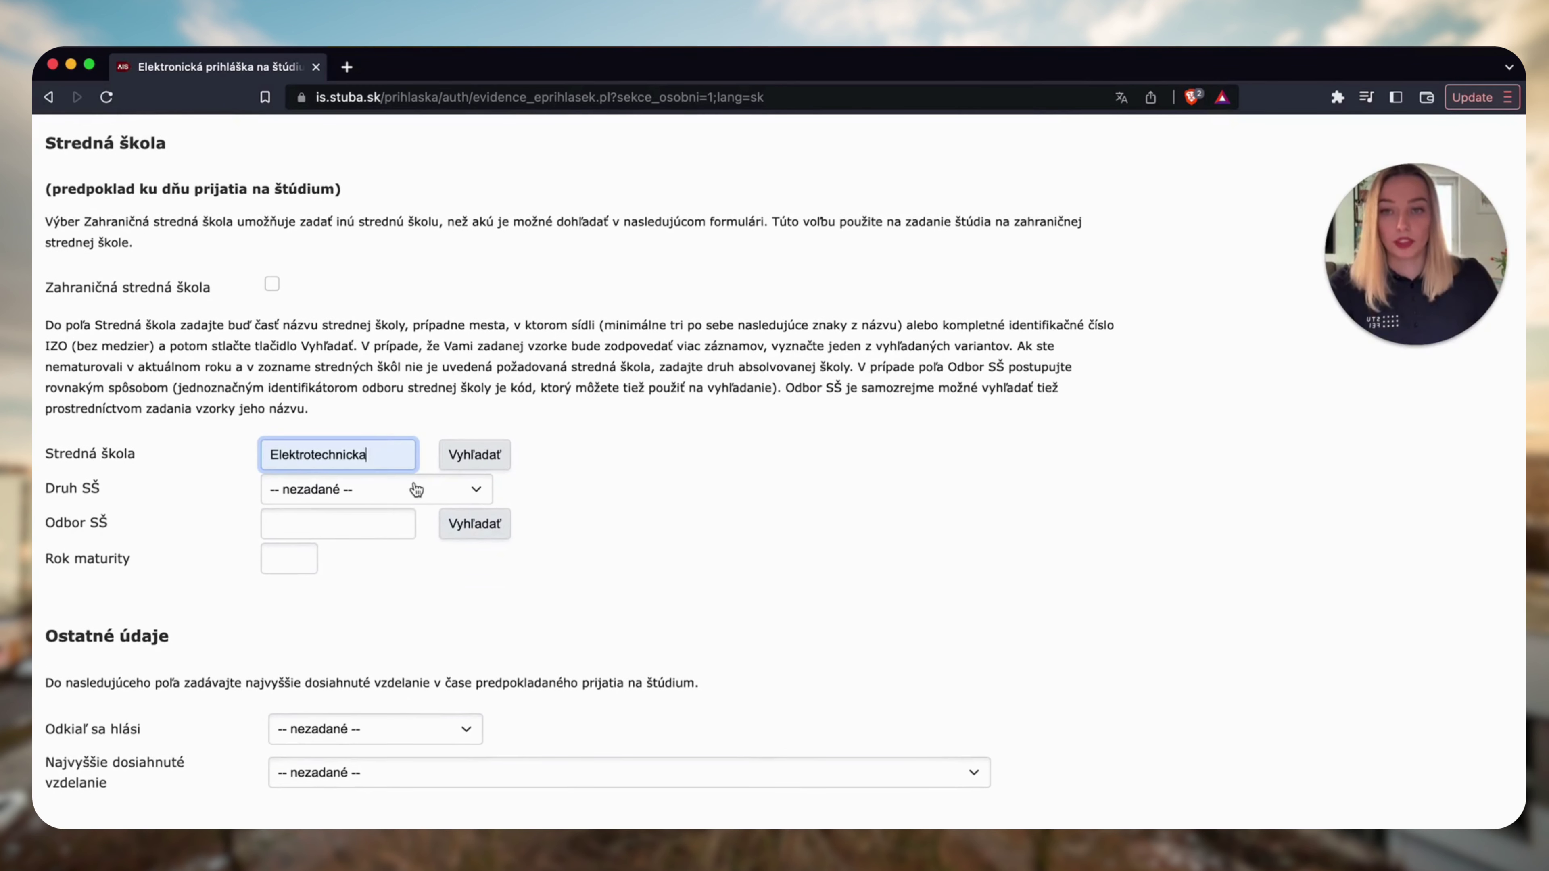
pyautogui.click(454, 469)
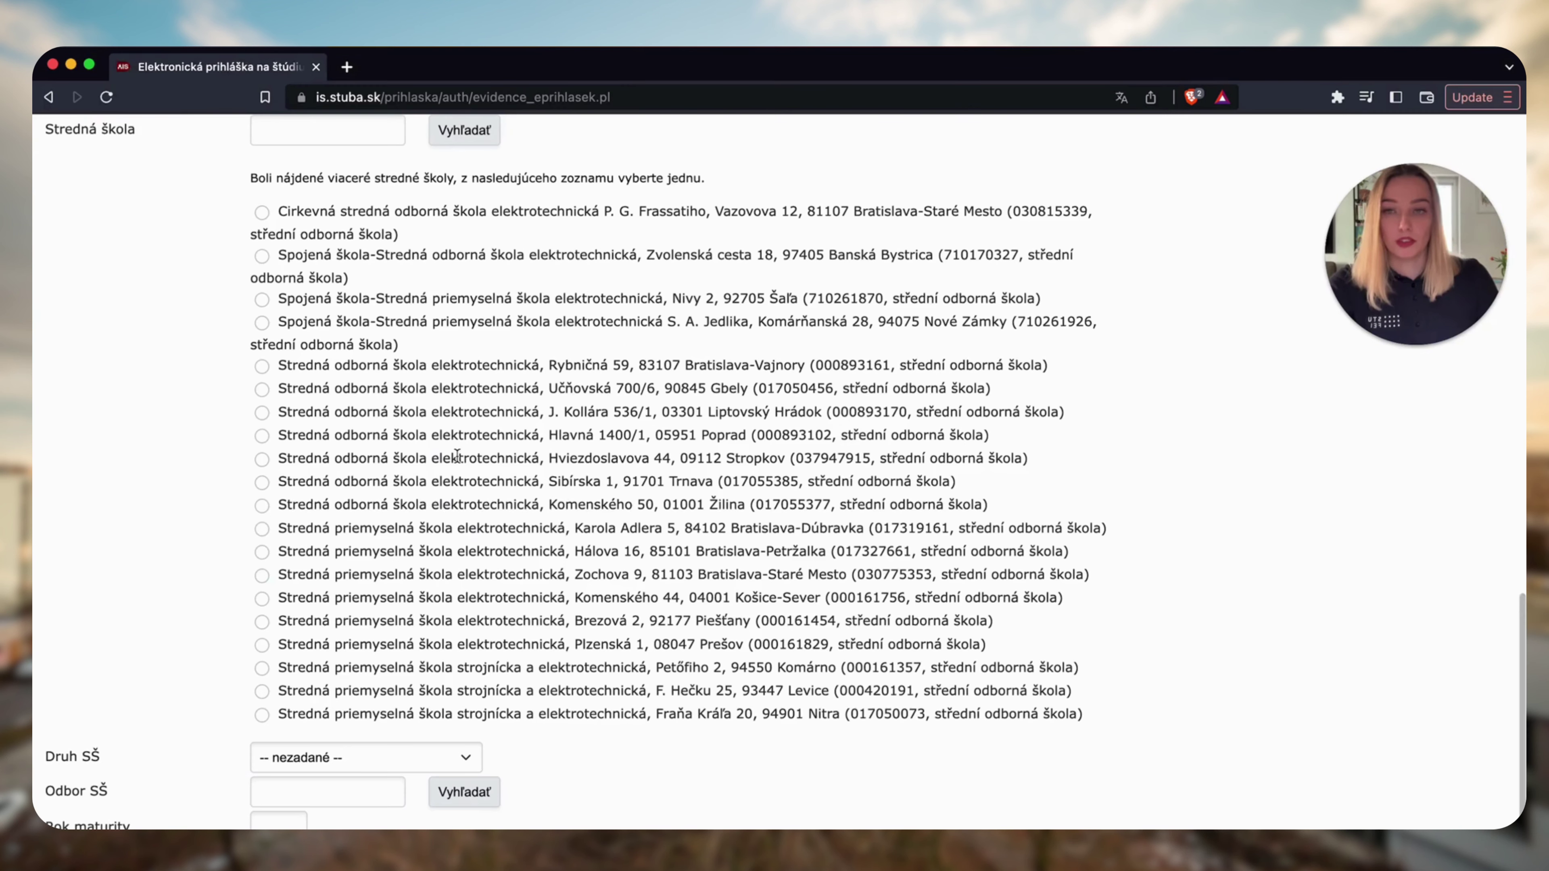
pyautogui.click(262, 366)
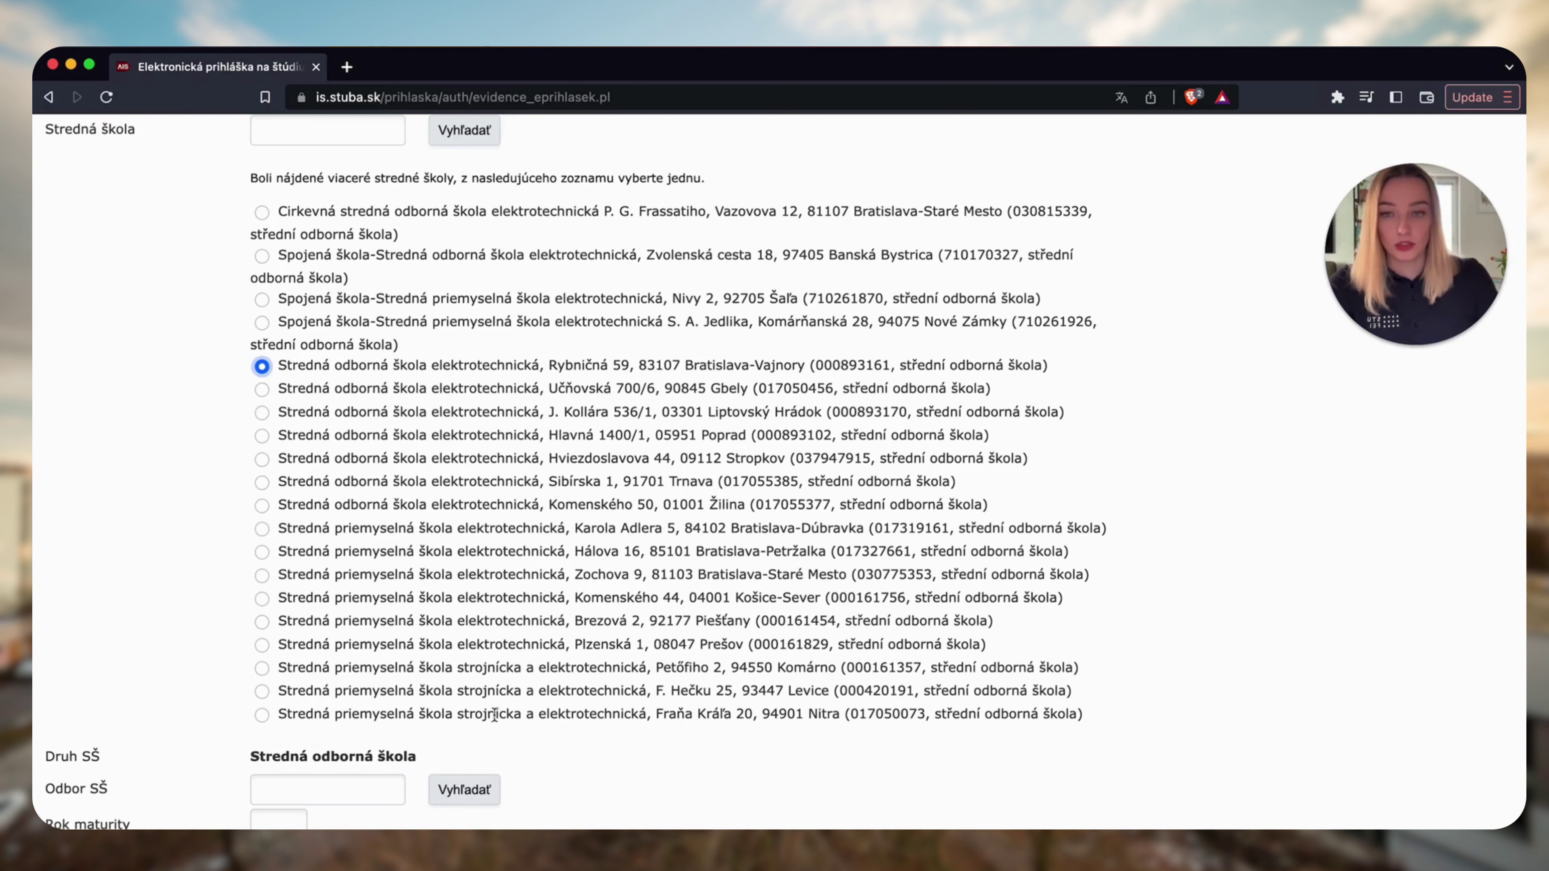
pyautogui.scroll(-3, 367, 675)
# Search fields for elektrotechnika and select informatické a telekomunikačné systémy - 2675M17.
pyautogui.click(368, 674)
pyautogui.click(393, 732)
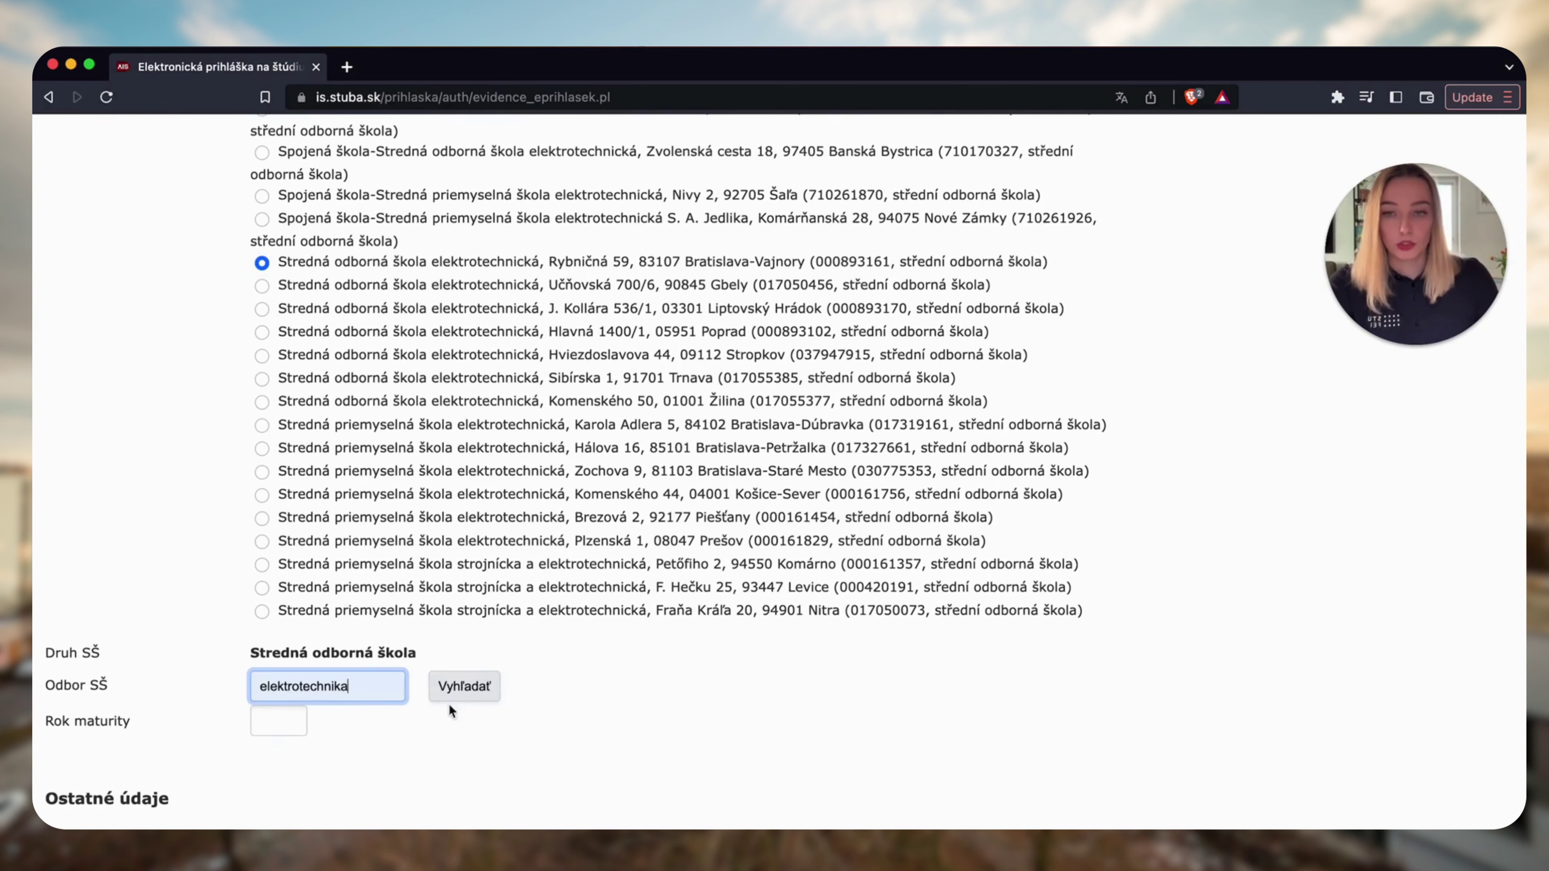
pyautogui.click(469, 695)
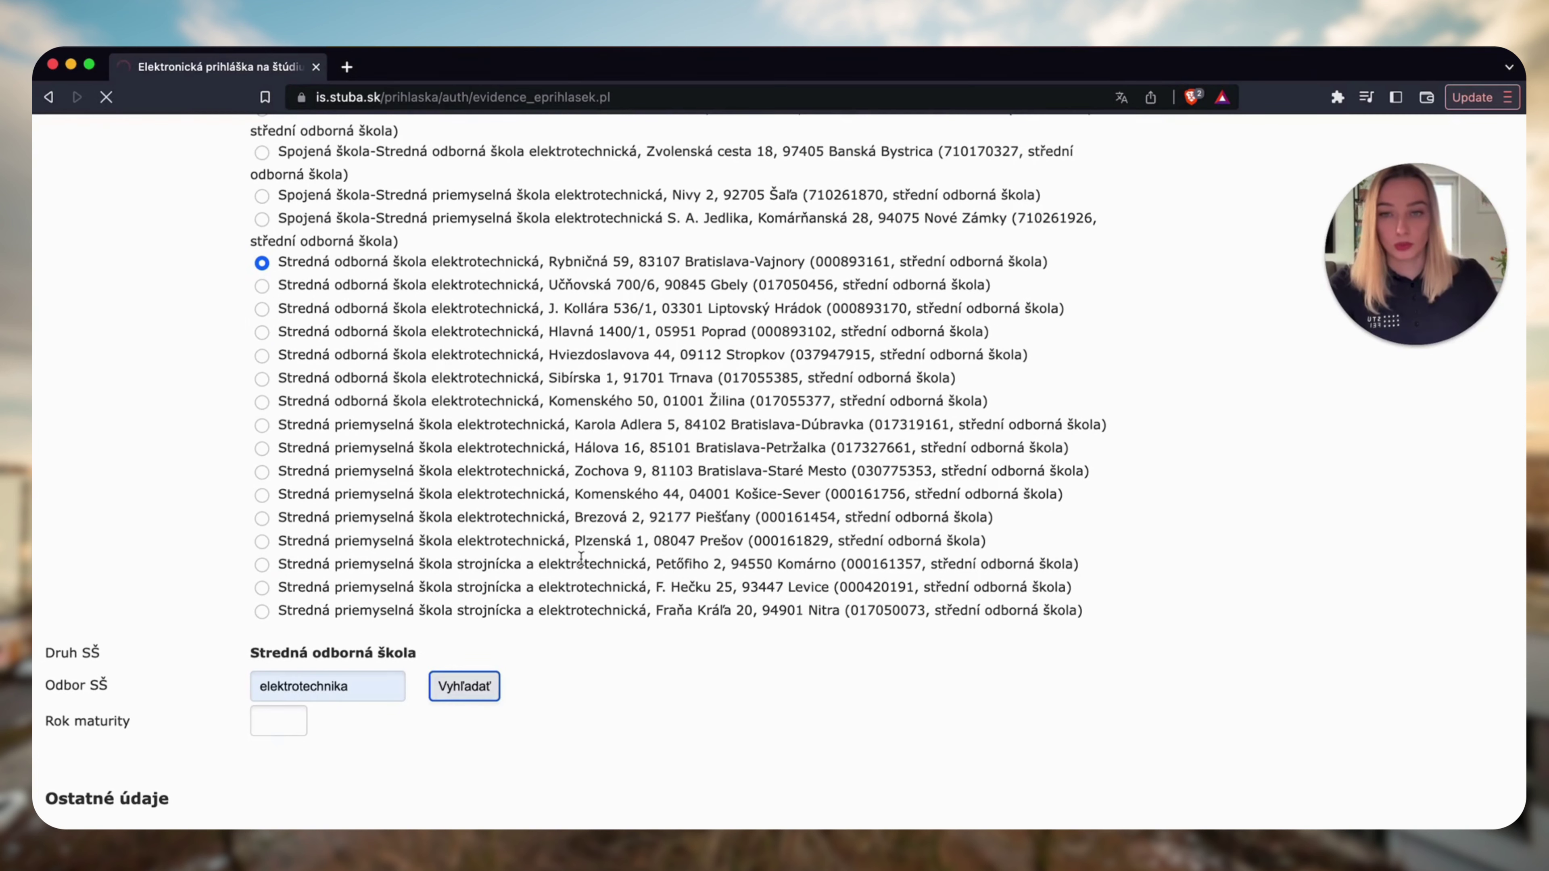
pyautogui.scroll(-3, 581, 557)
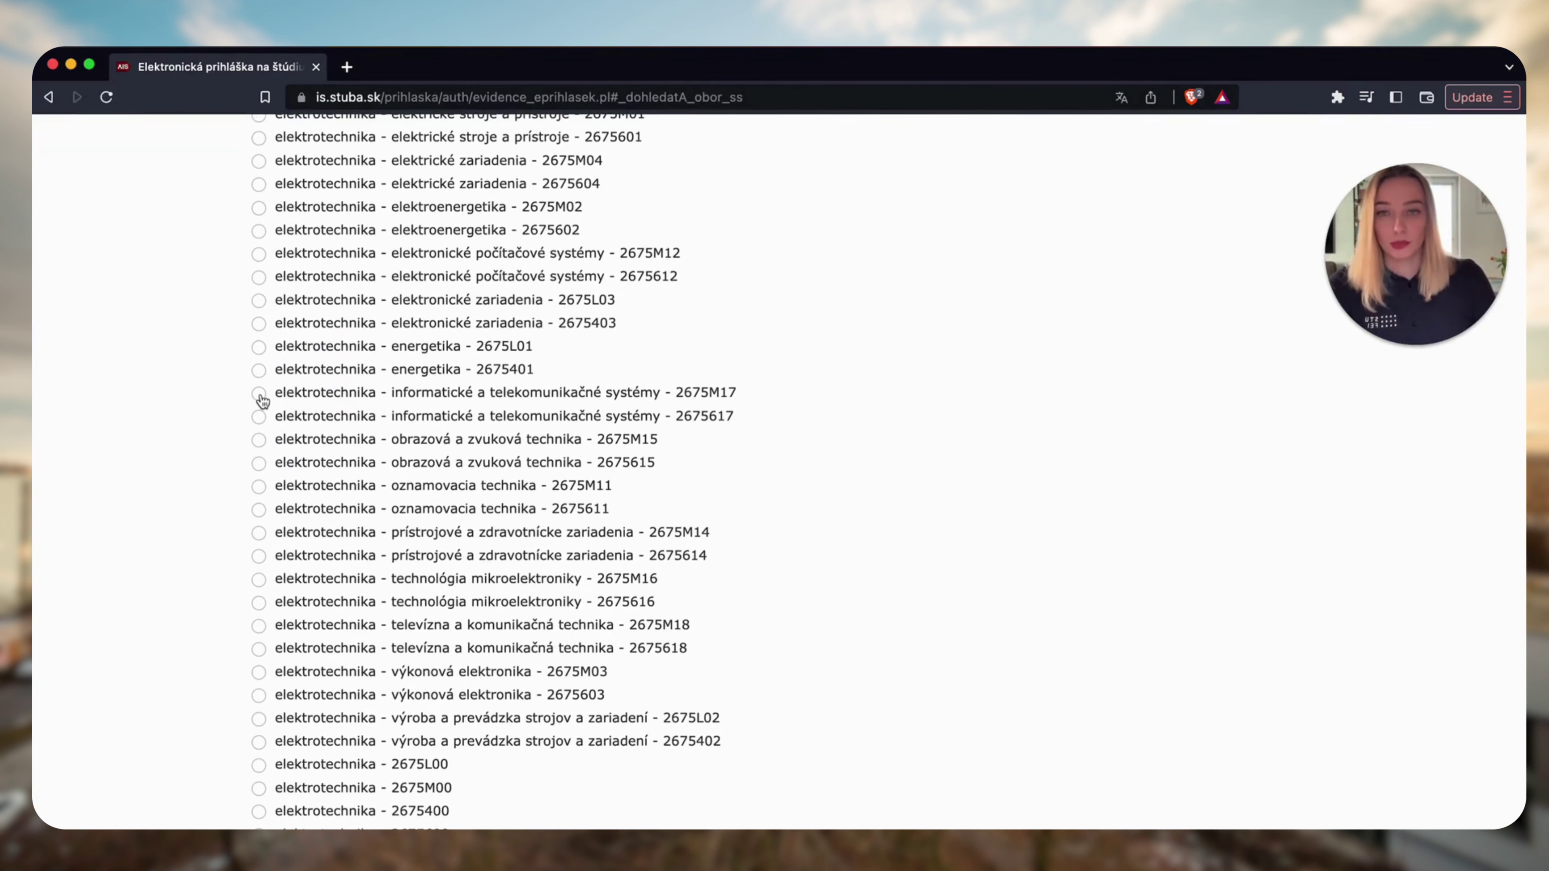
pyautogui.click(260, 394)
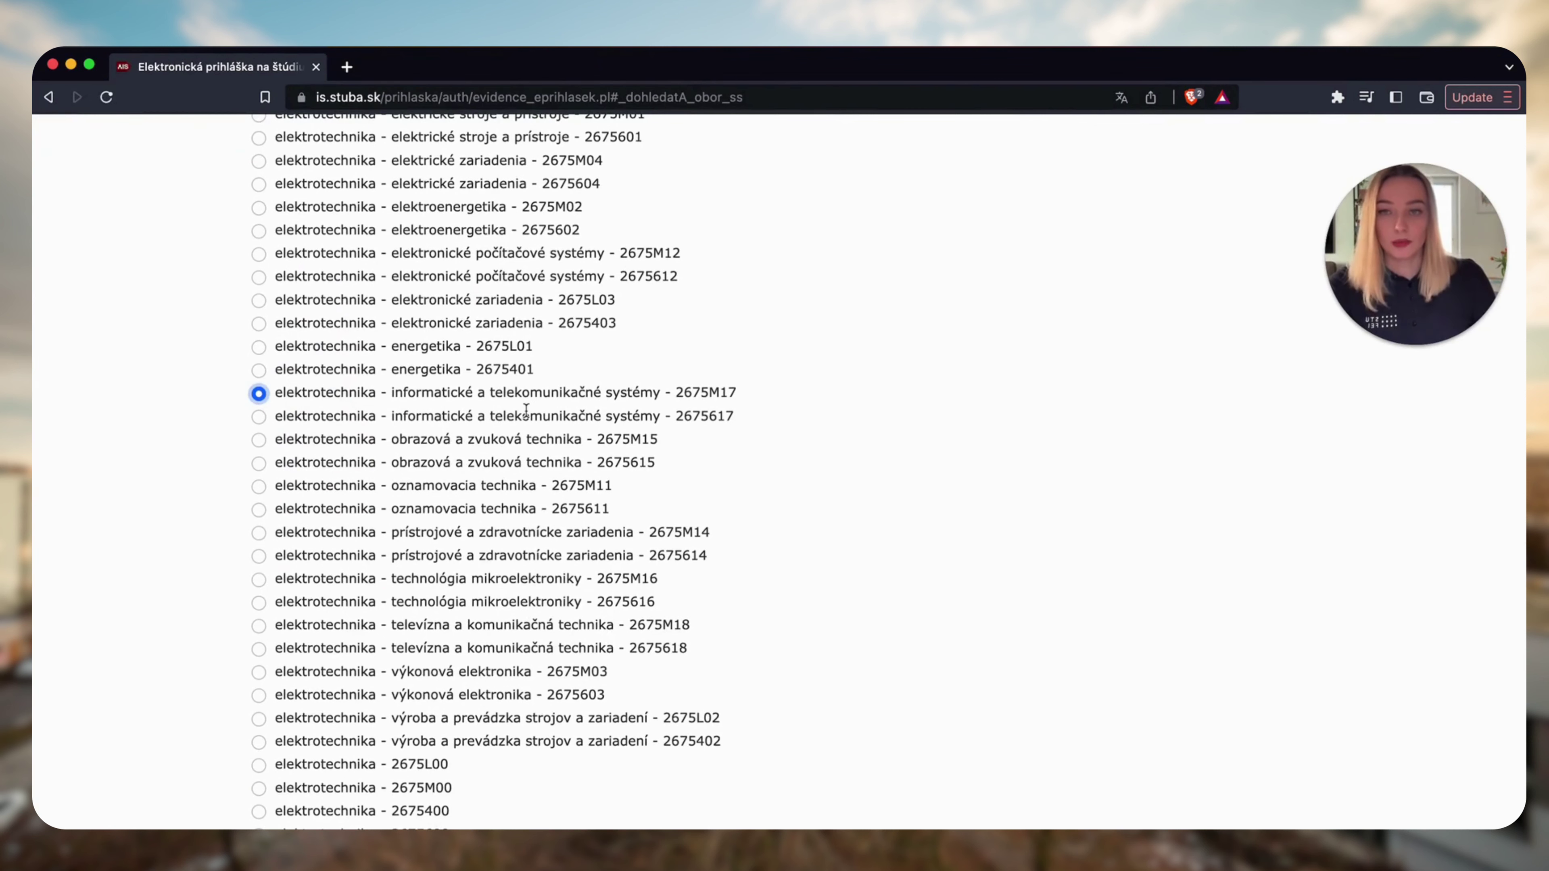
pyautogui.scroll(-5, 527, 411)
pyautogui.scroll(-5, 526, 411)
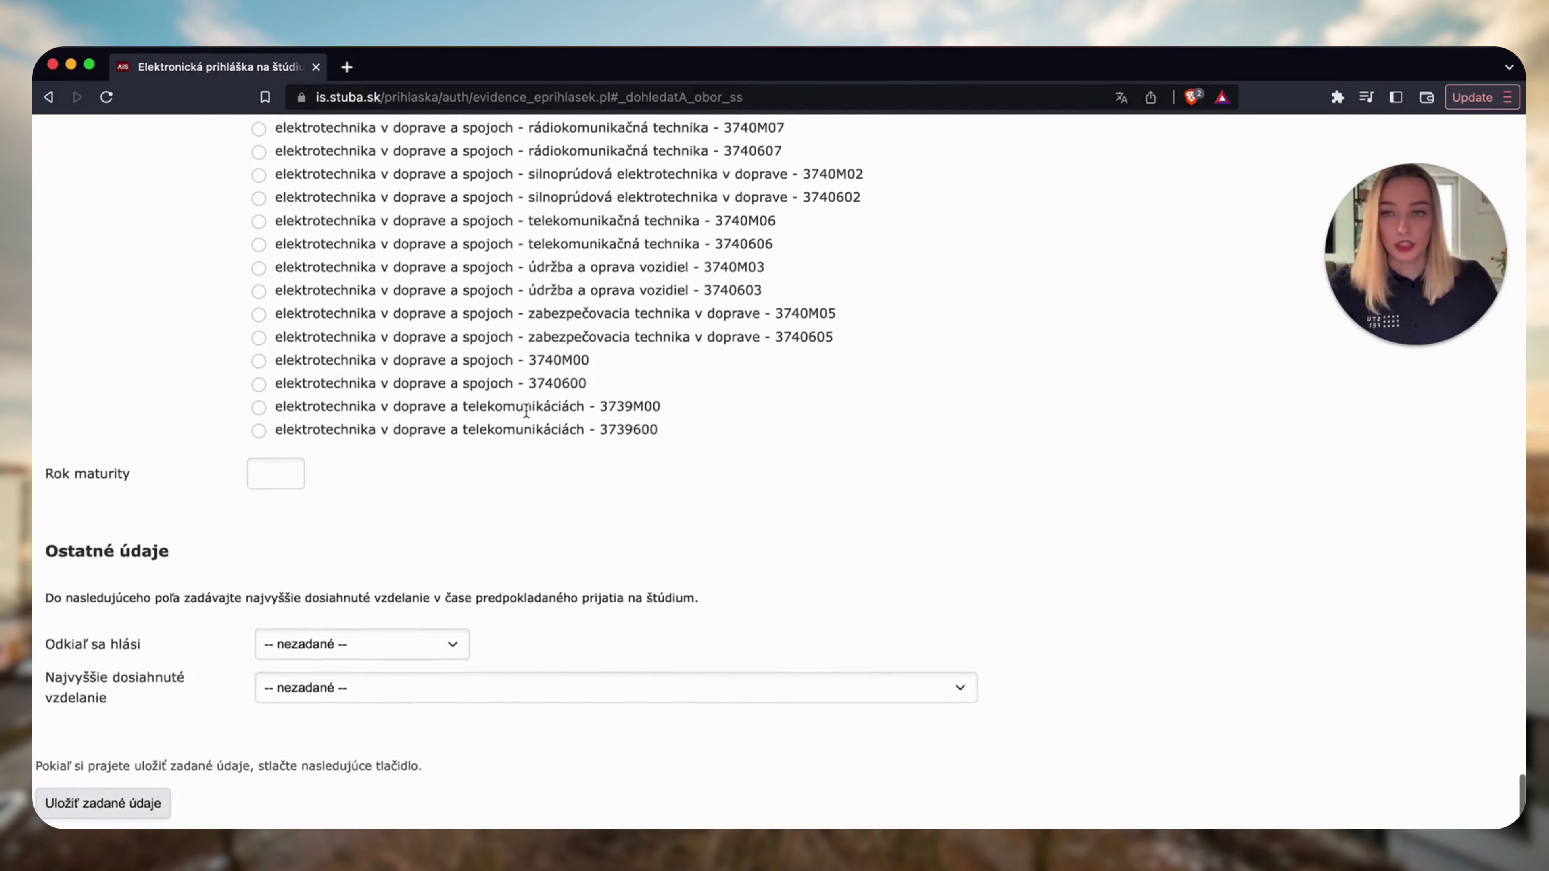
# Set the graduation year (Rok maturity) to 2023.
pyautogui.click(270, 489)
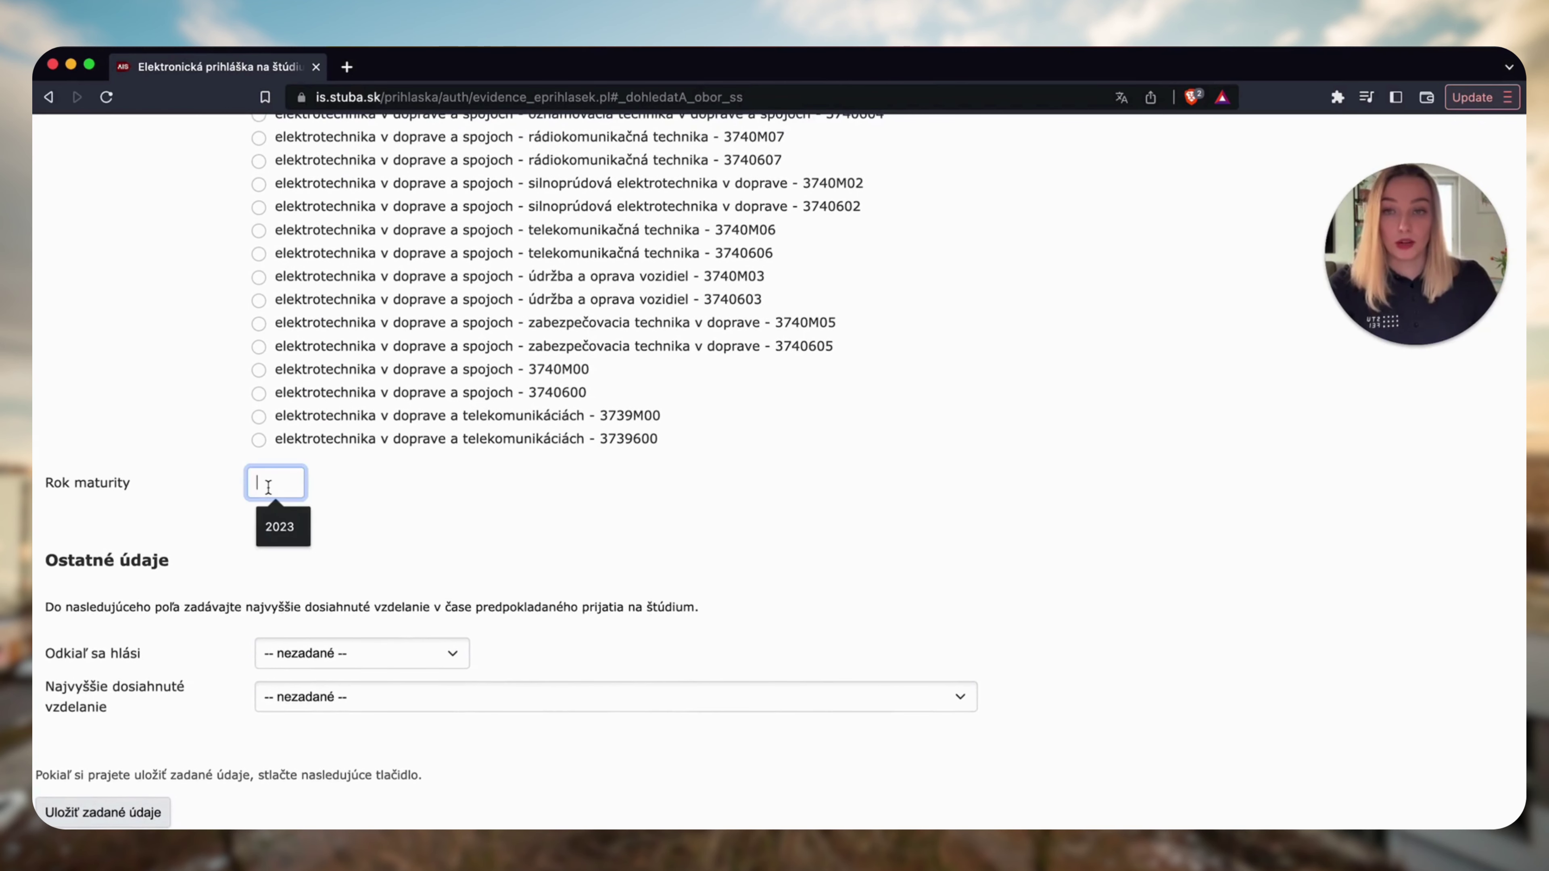
pyautogui.click(293, 532)
pyautogui.click(294, 535)
pyautogui.scroll(1, 294, 537)
pyautogui.scroll(-1, 401, 520)
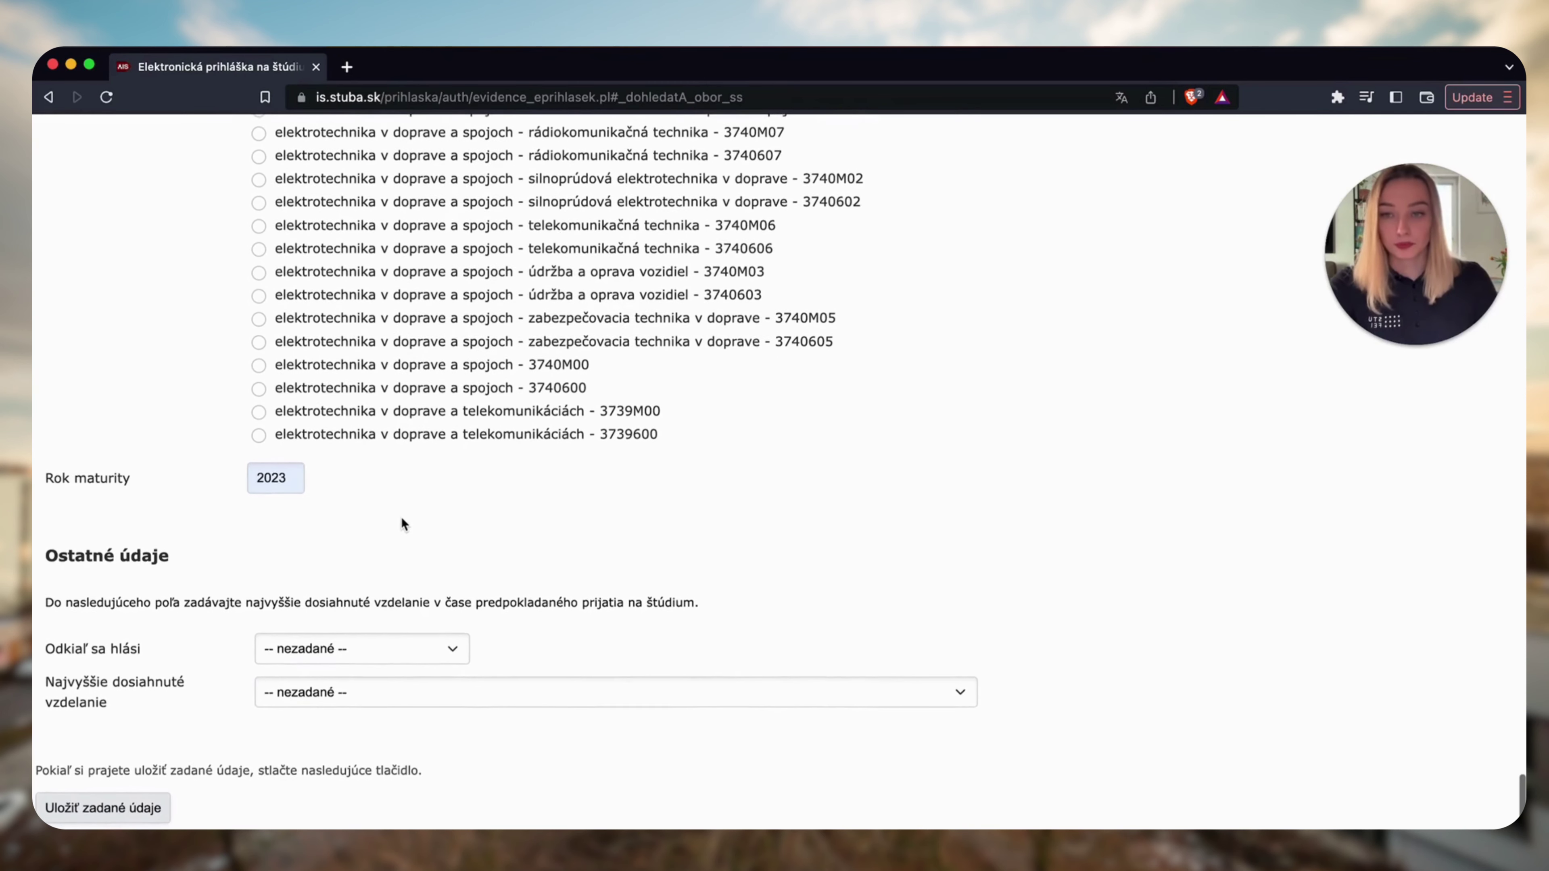
# Choose Stredná škola as origin and highest education 4/K, then save the personal data.
pyautogui.click(444, 654)
pyautogui.click(432, 677)
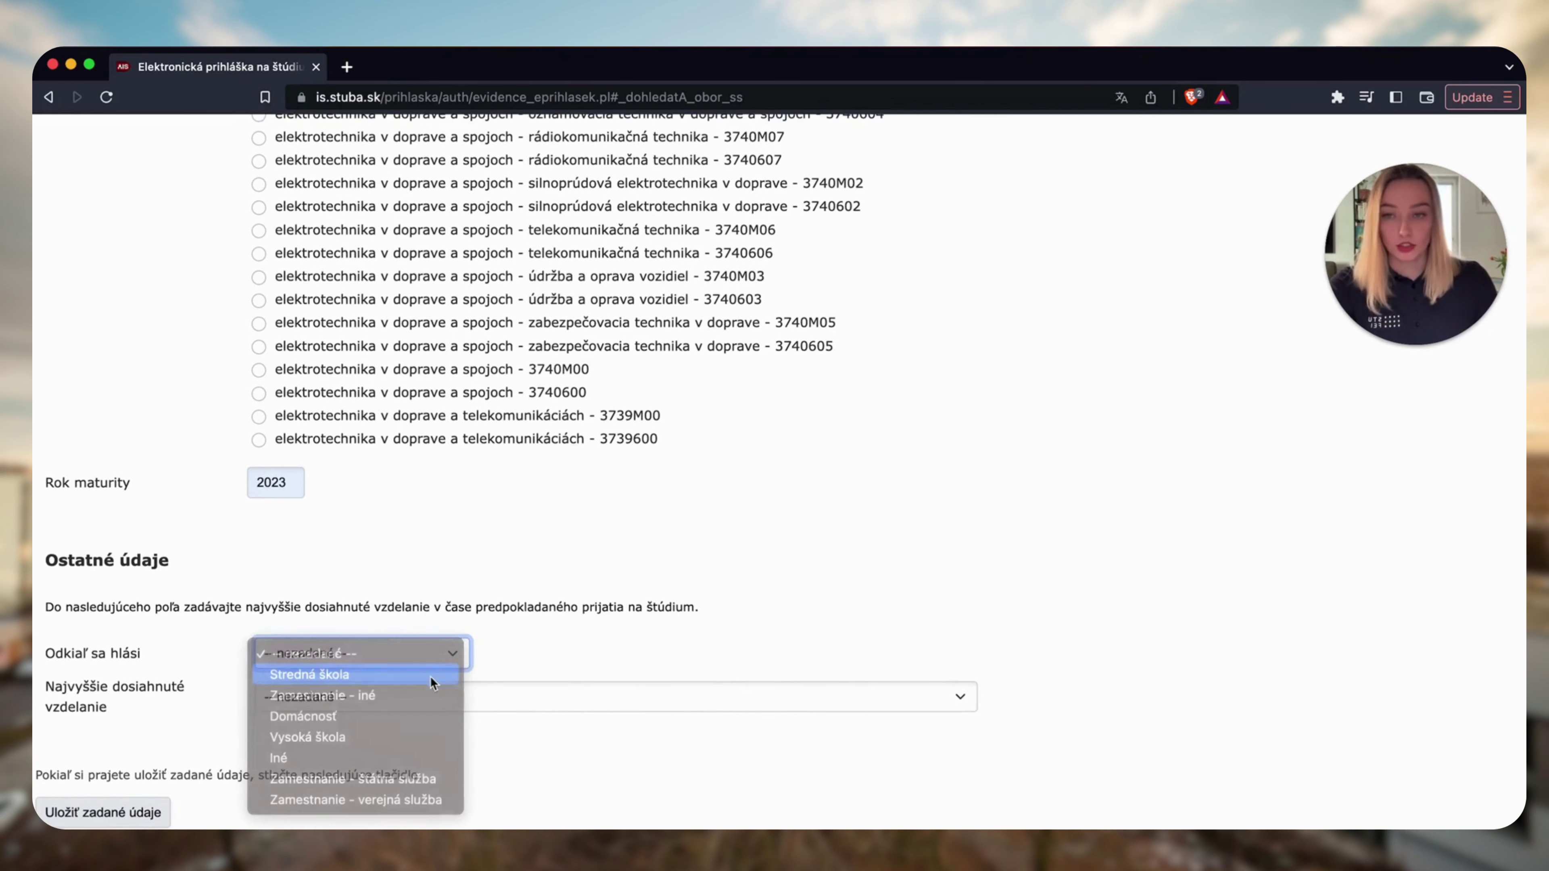
pyautogui.click(655, 701)
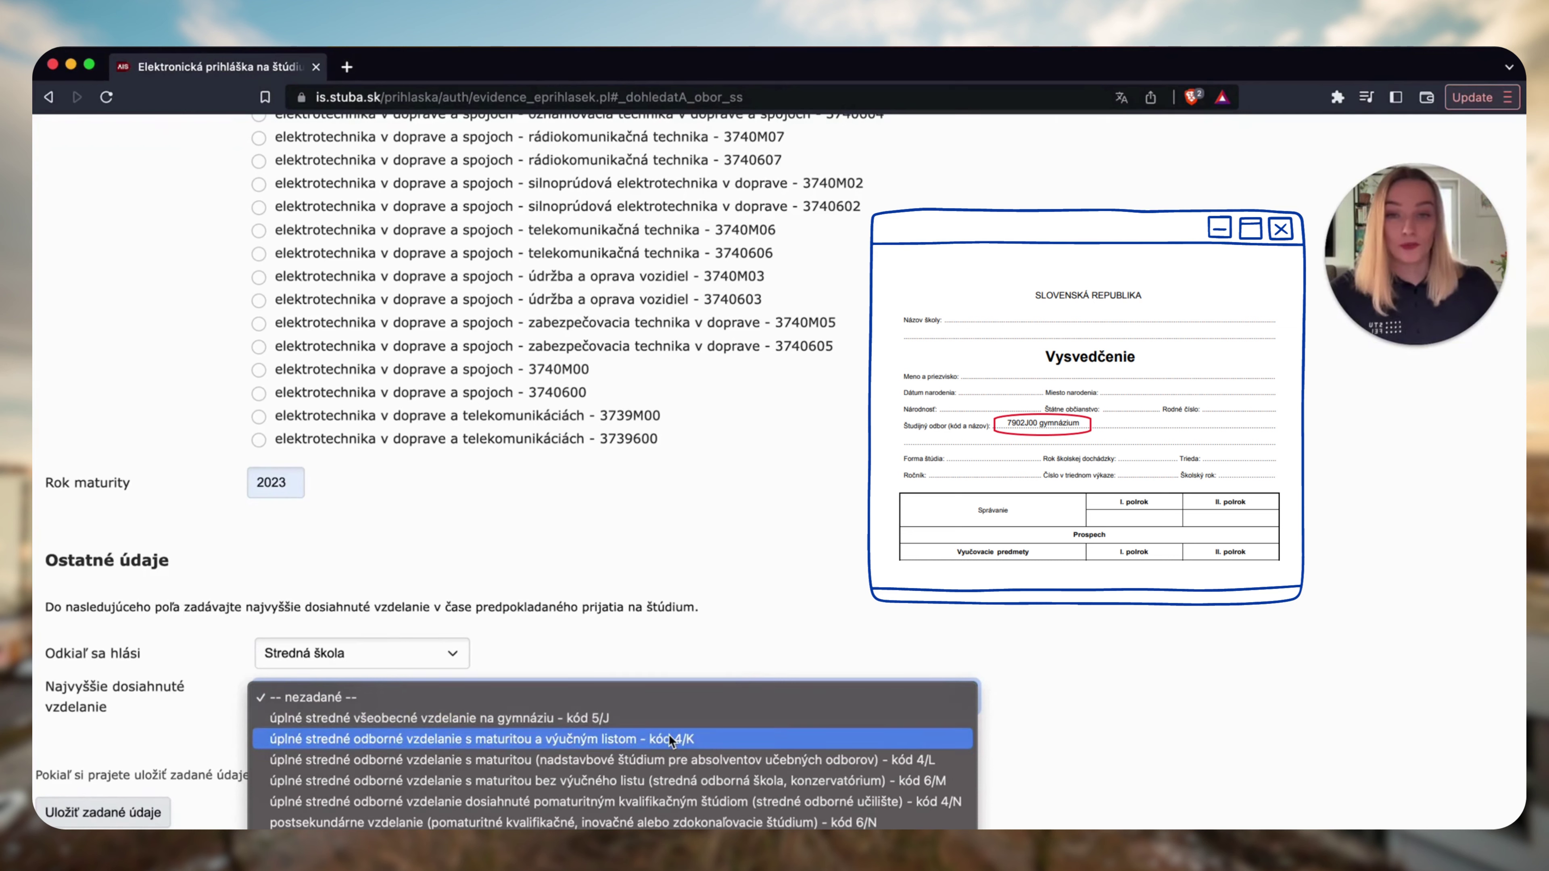
pyautogui.click(519, 747)
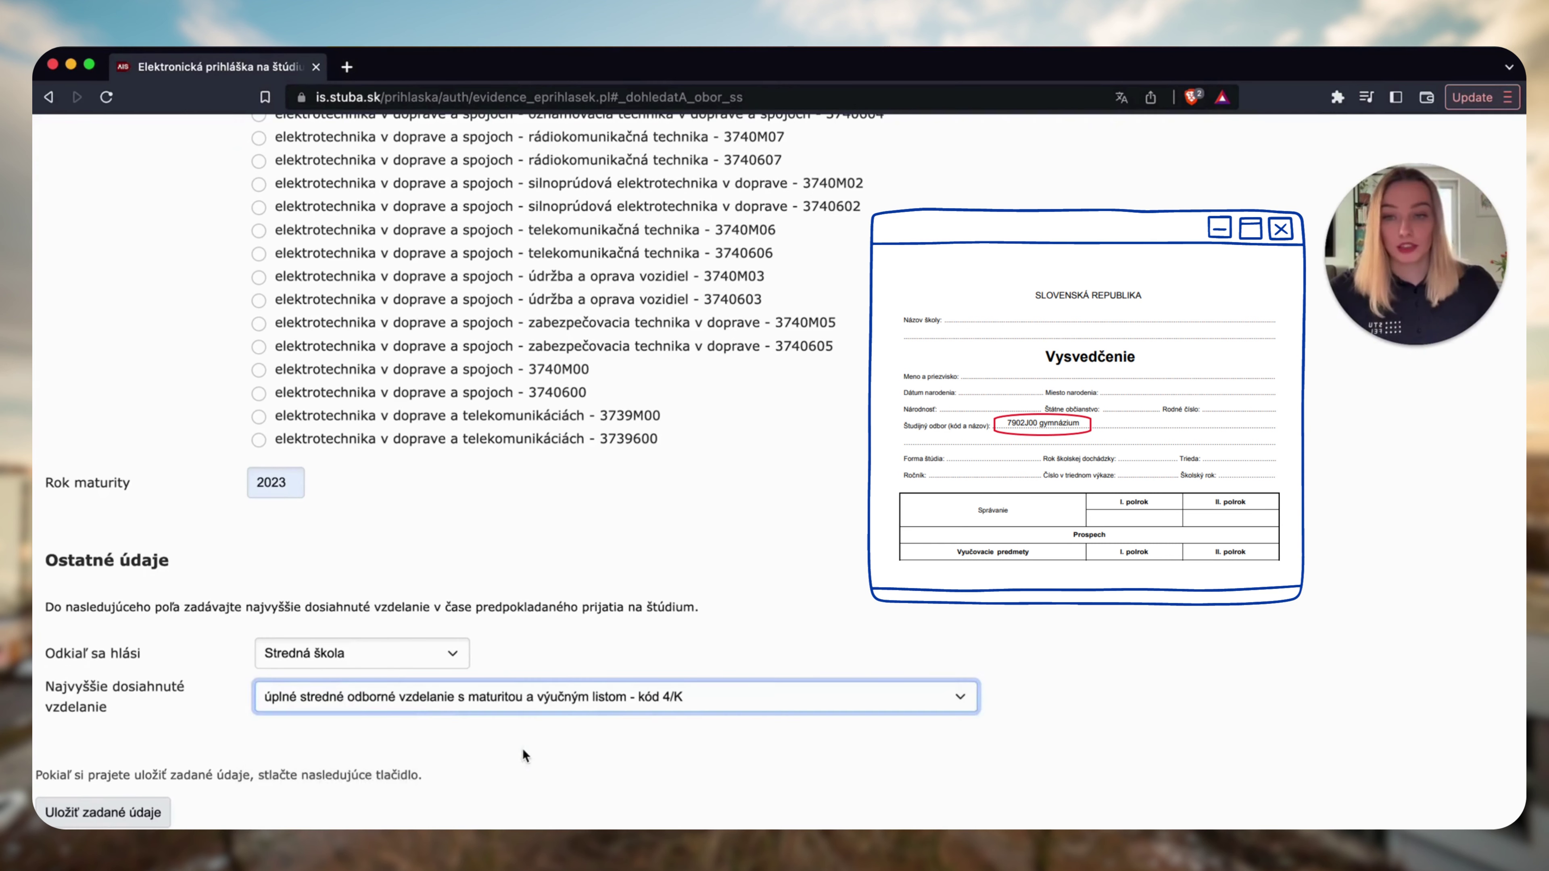
pyautogui.scroll(10, 523, 746)
pyautogui.scroll(10, 523, 746)
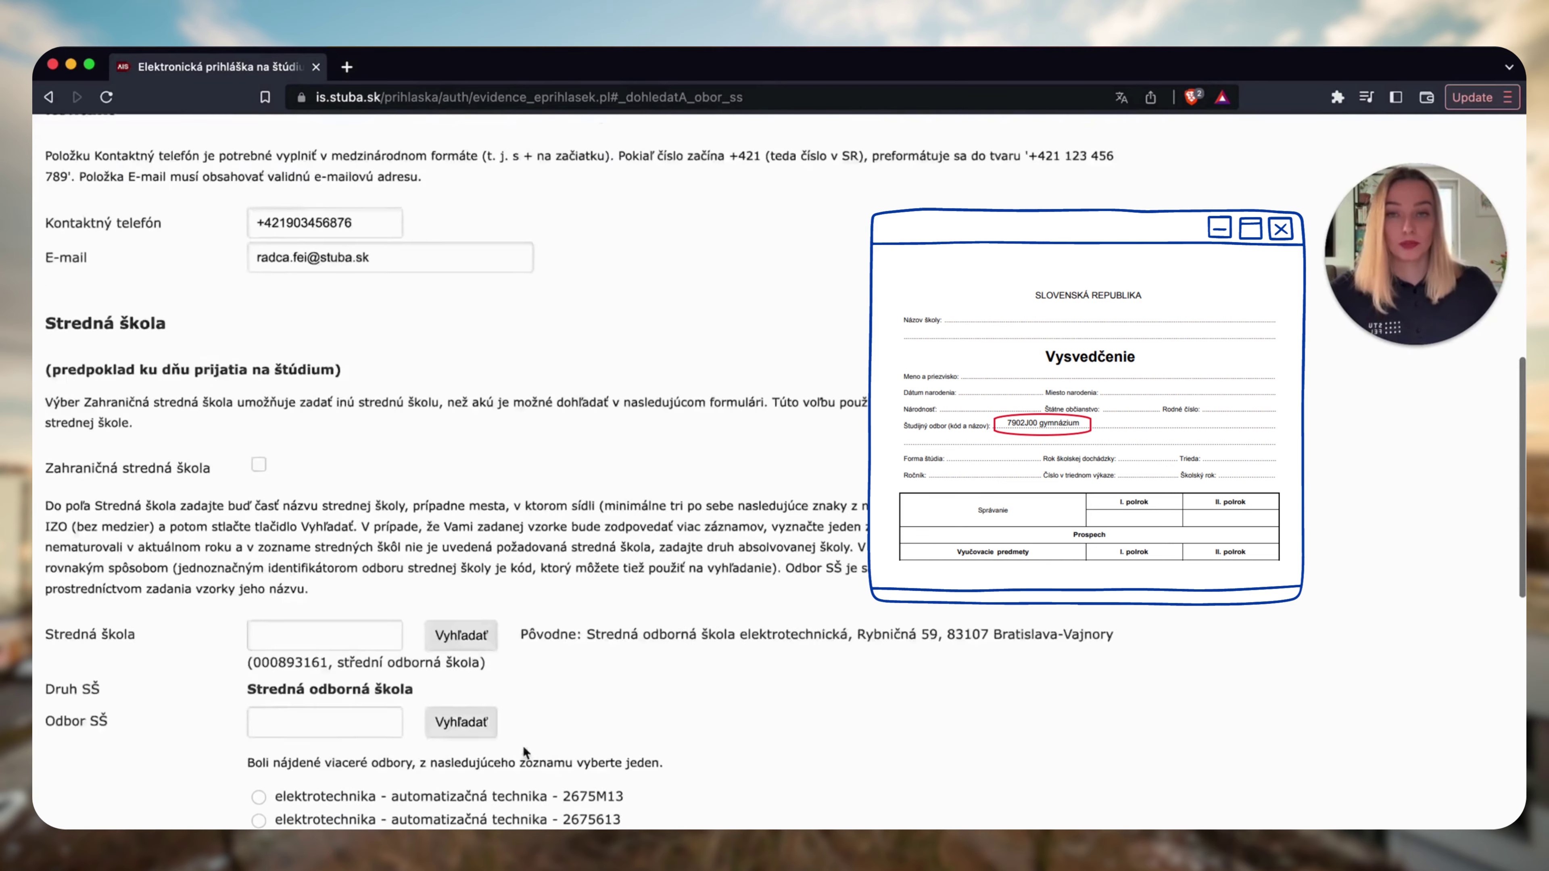
pyautogui.scroll(-20, 522, 746)
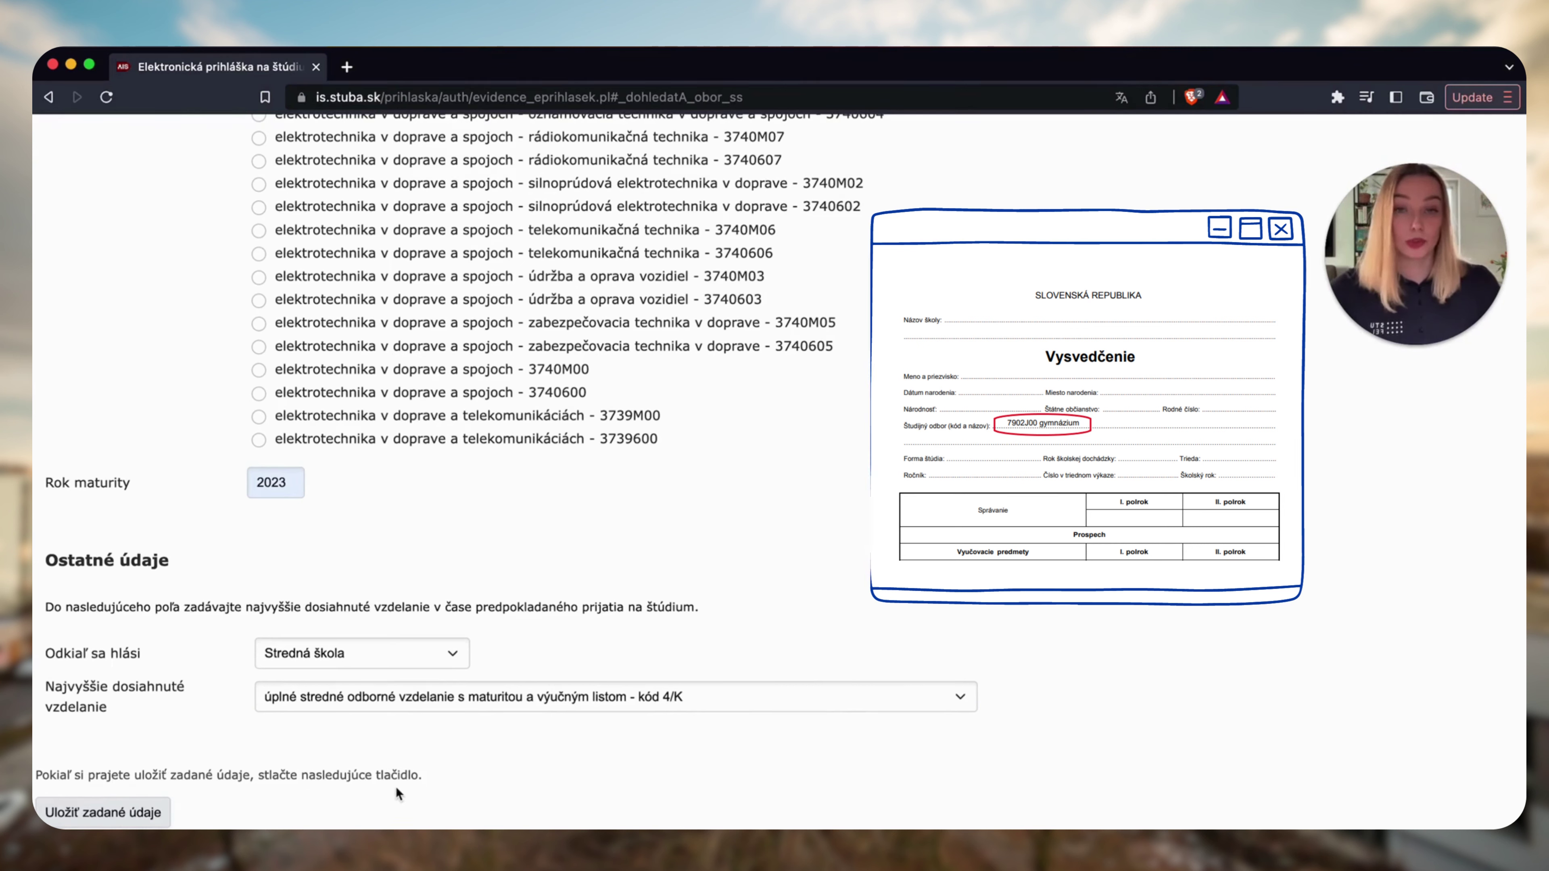
pyautogui.click(89, 821)
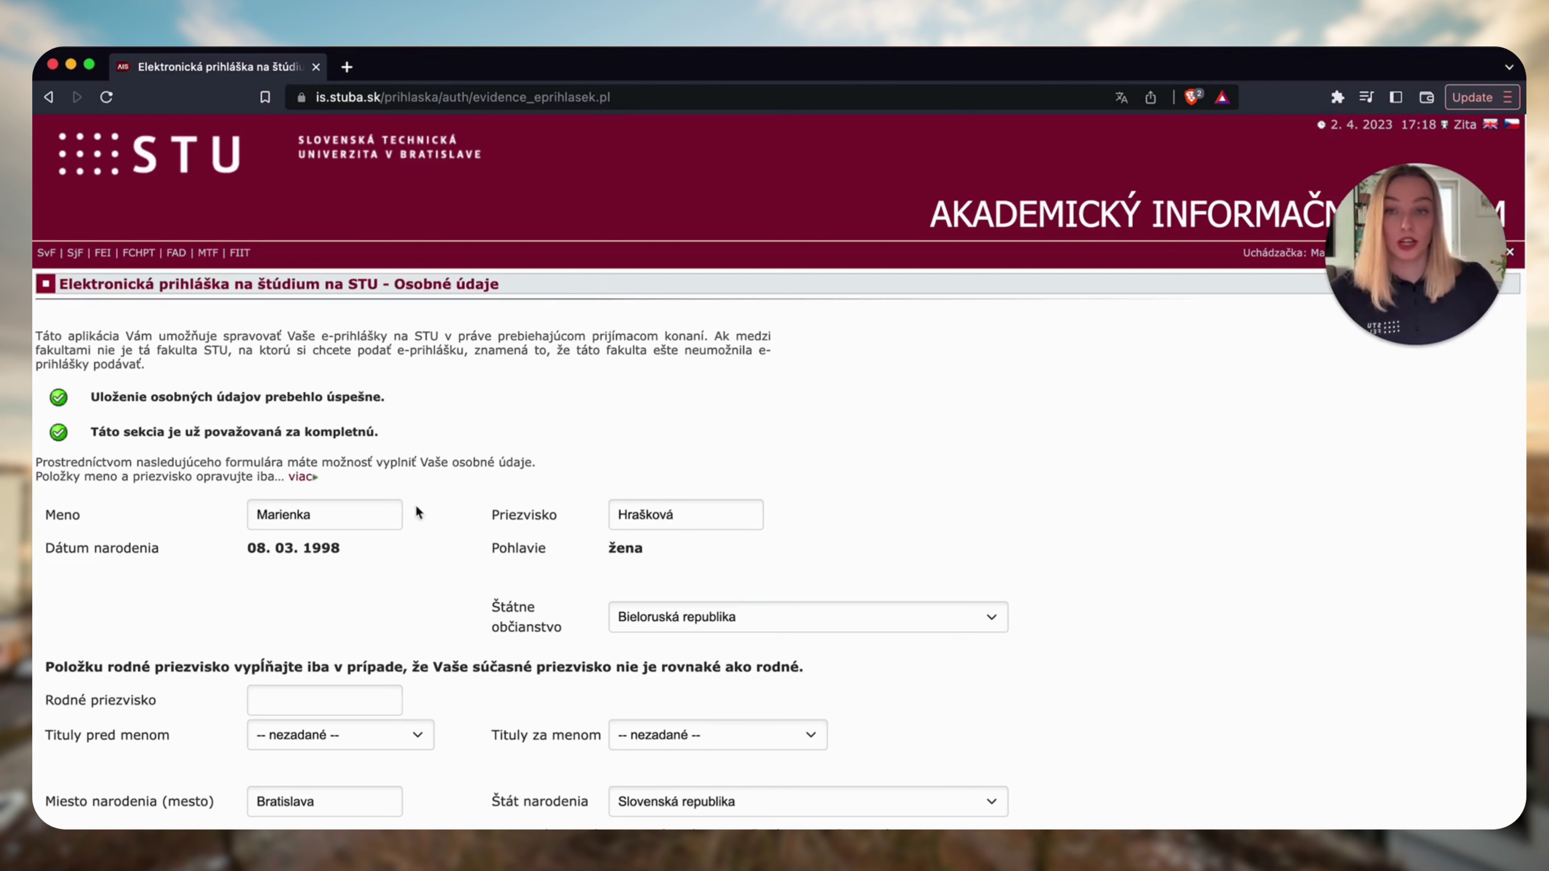
# Highlight the 'Táto sekcia je už považovaná za kompletnú' message and return to Evidencia e-prihlášok.
pyautogui.moveTo(92, 435); pyautogui.dragTo(408, 443)
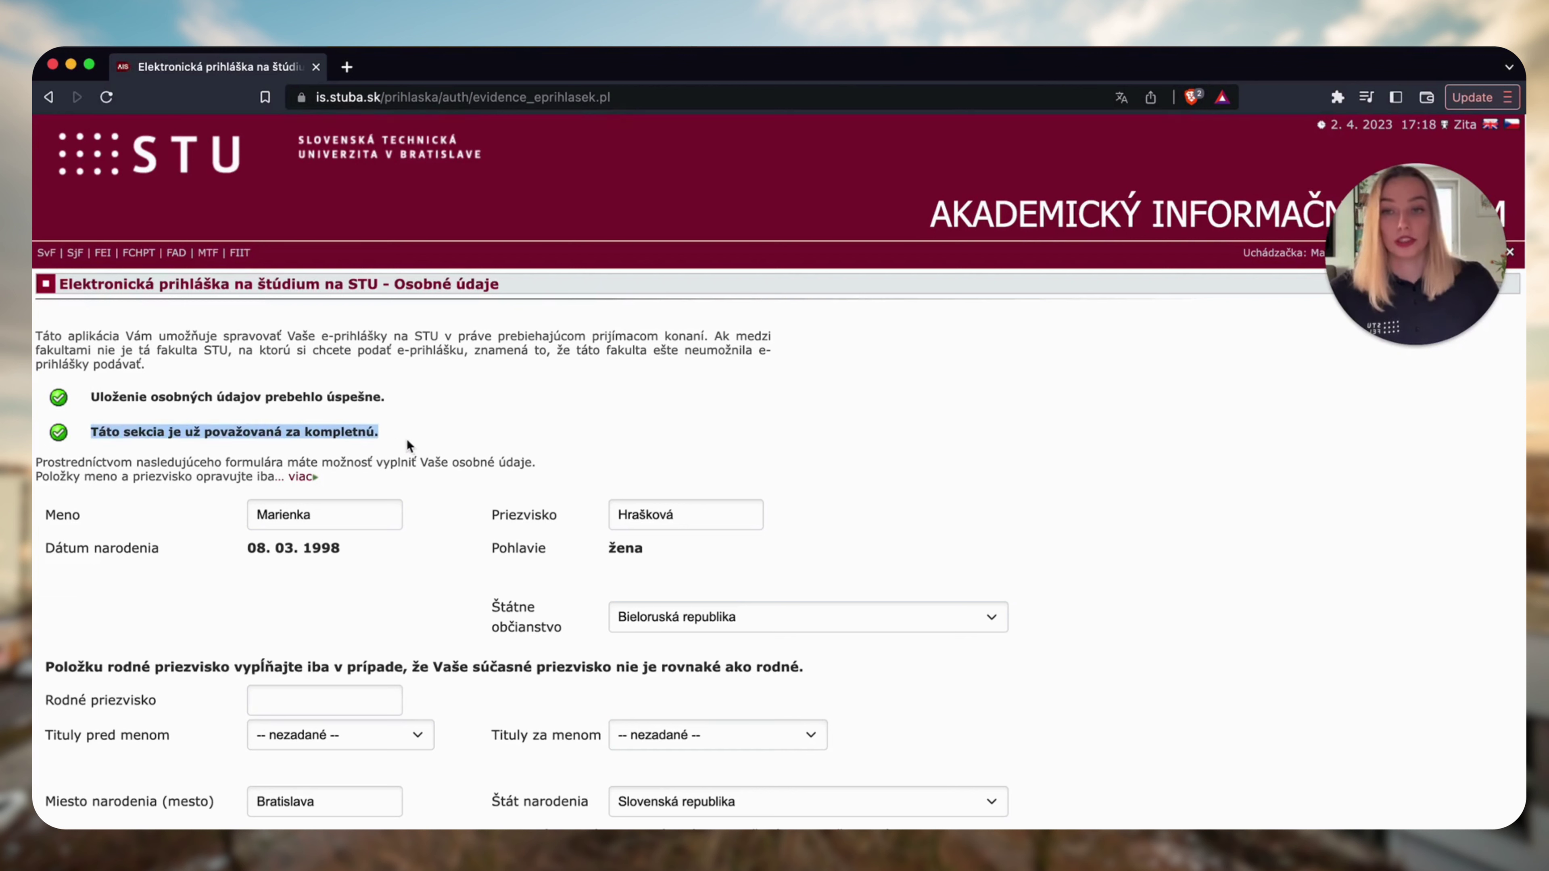
pyautogui.click(412, 446)
pyautogui.scroll(-15, 415, 442)
pyautogui.scroll(1, 412, 441)
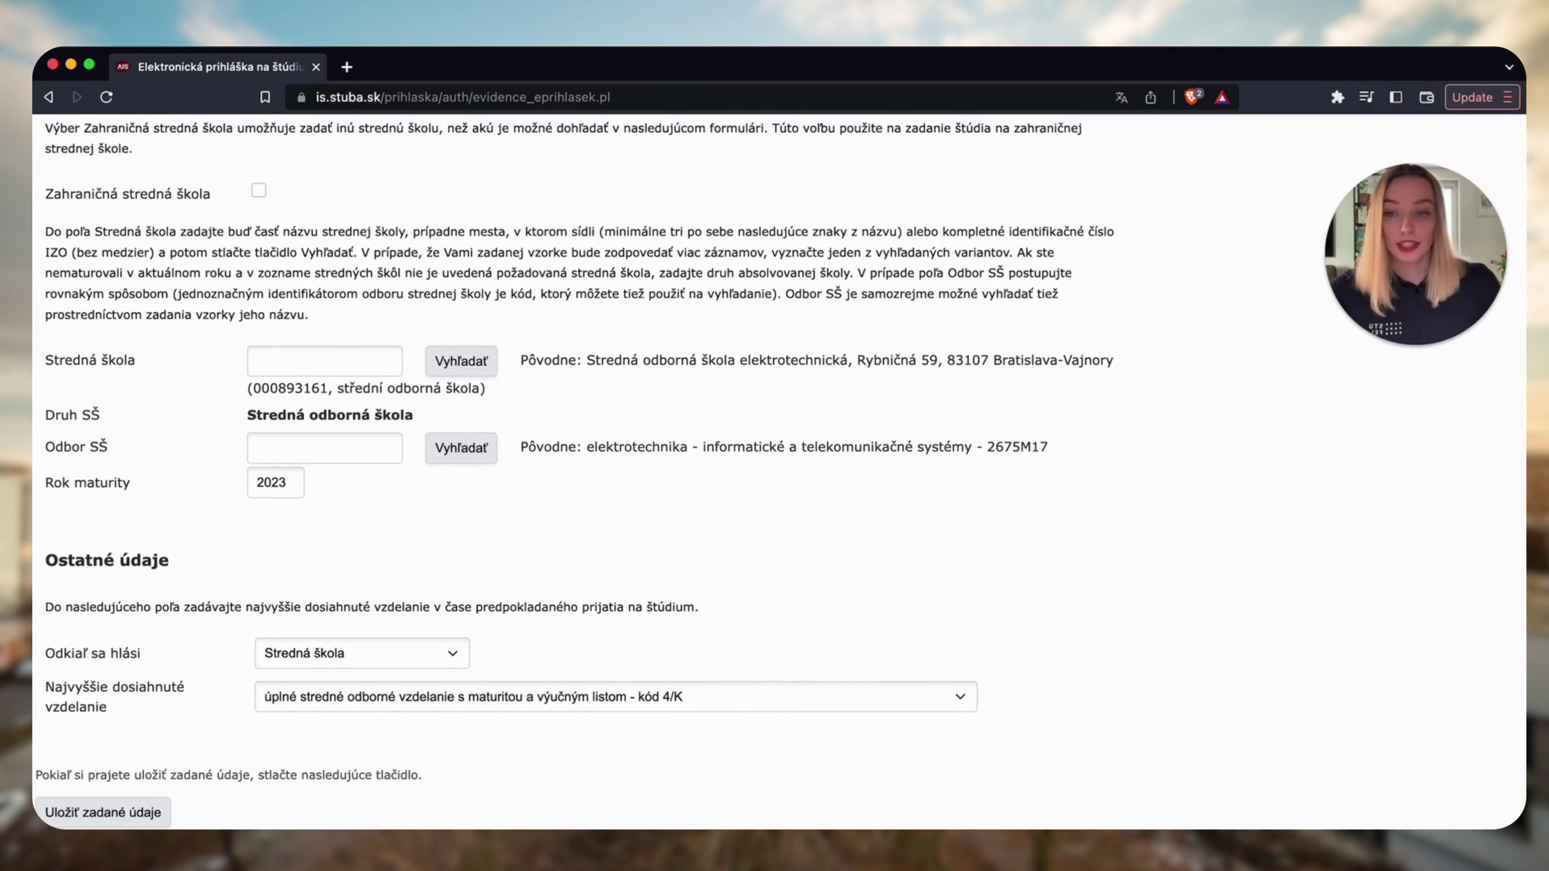
pyautogui.press('Return')
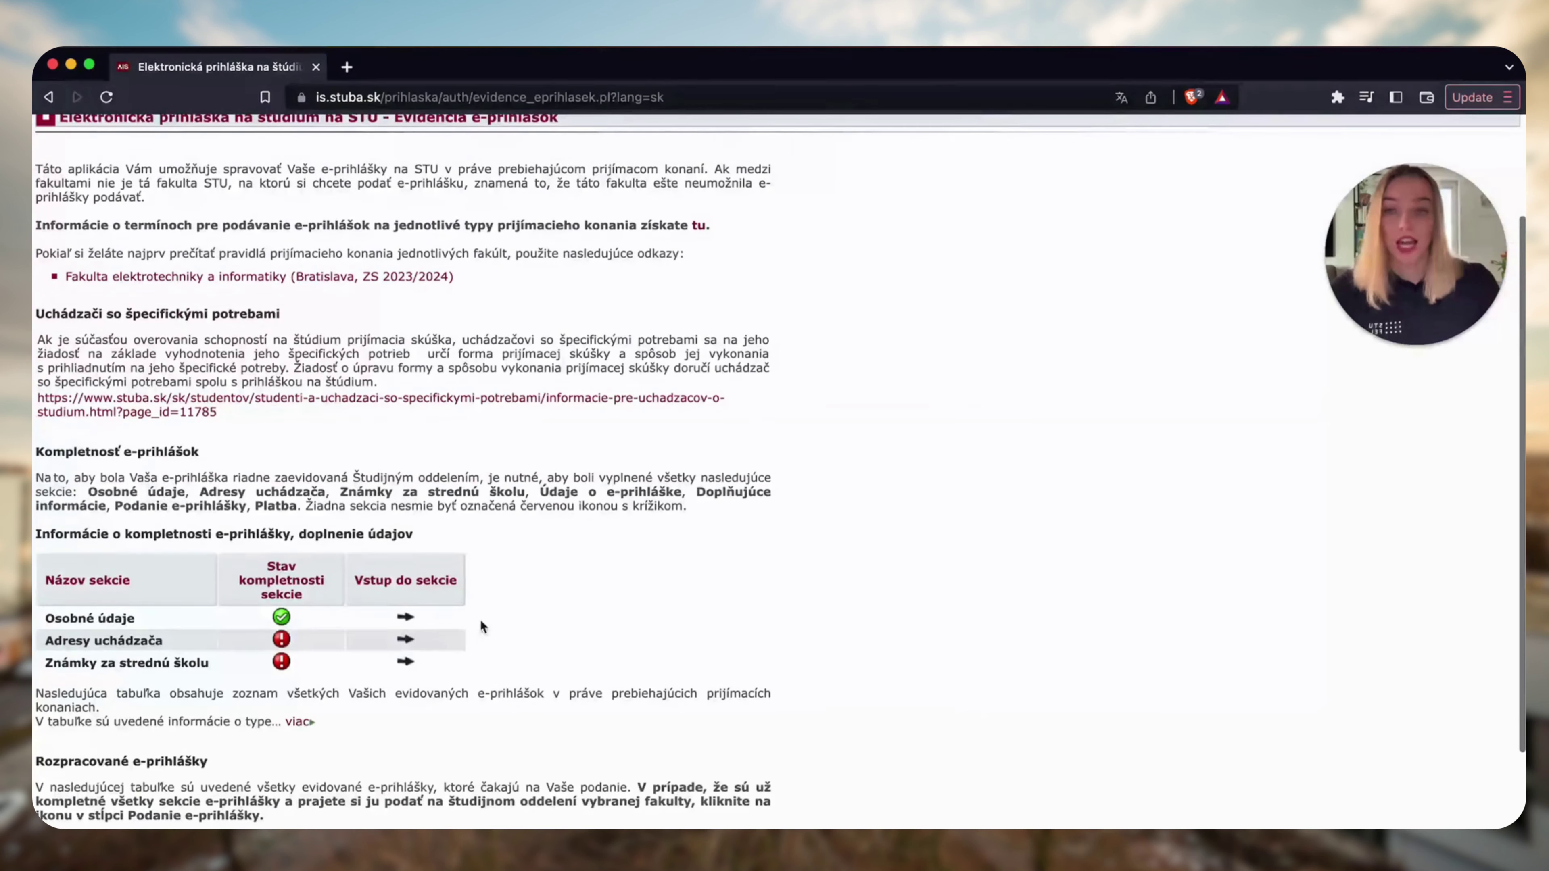
pyautogui.click(408, 640)
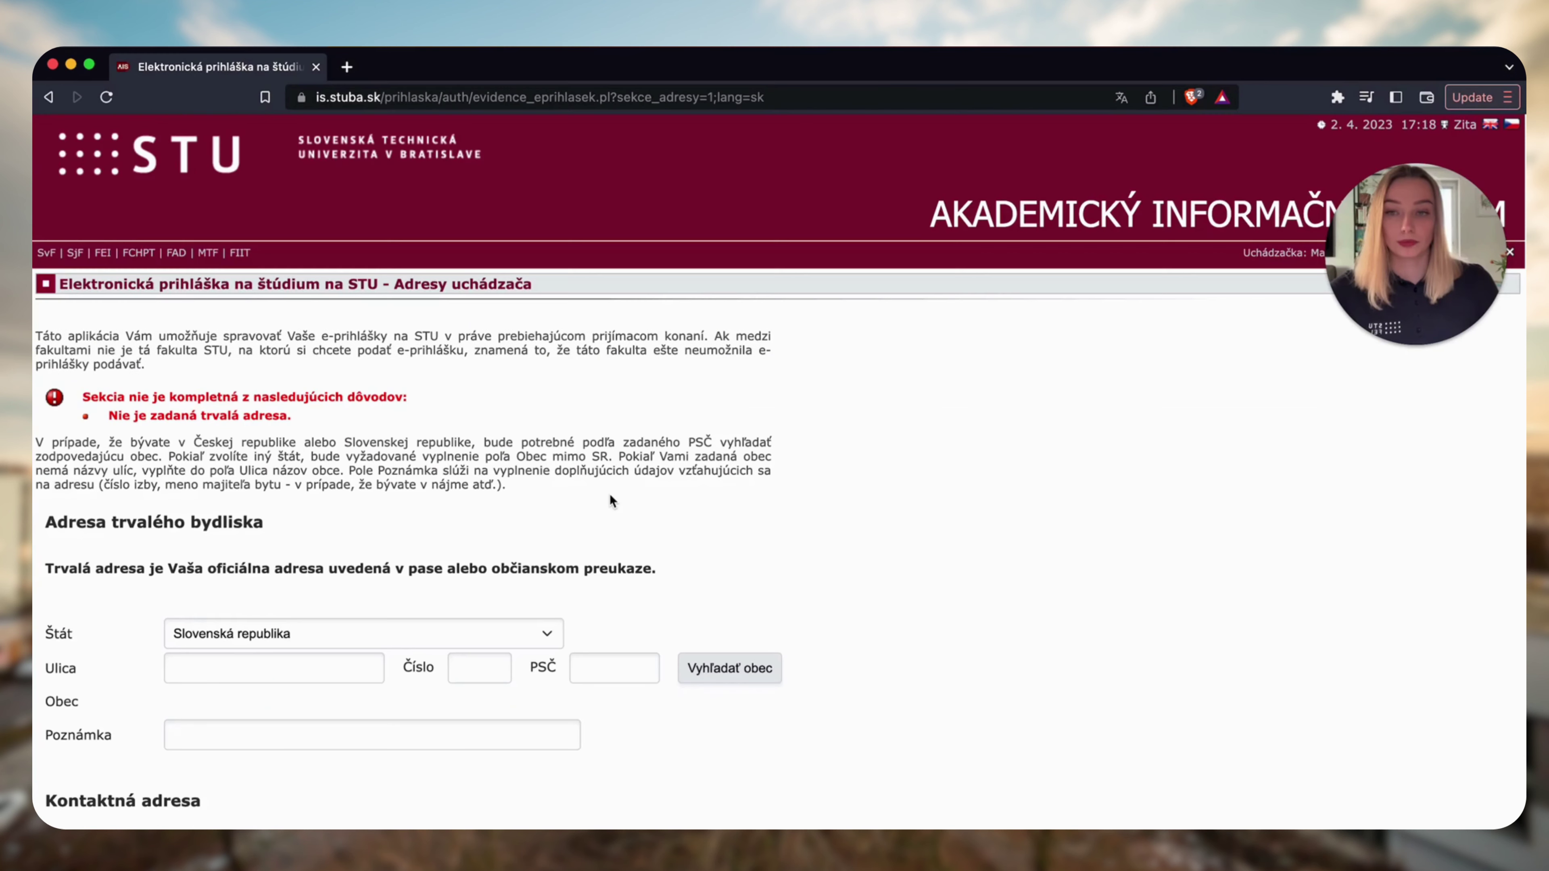
pyautogui.scroll(-4, 612, 500)
pyautogui.click(278, 370)
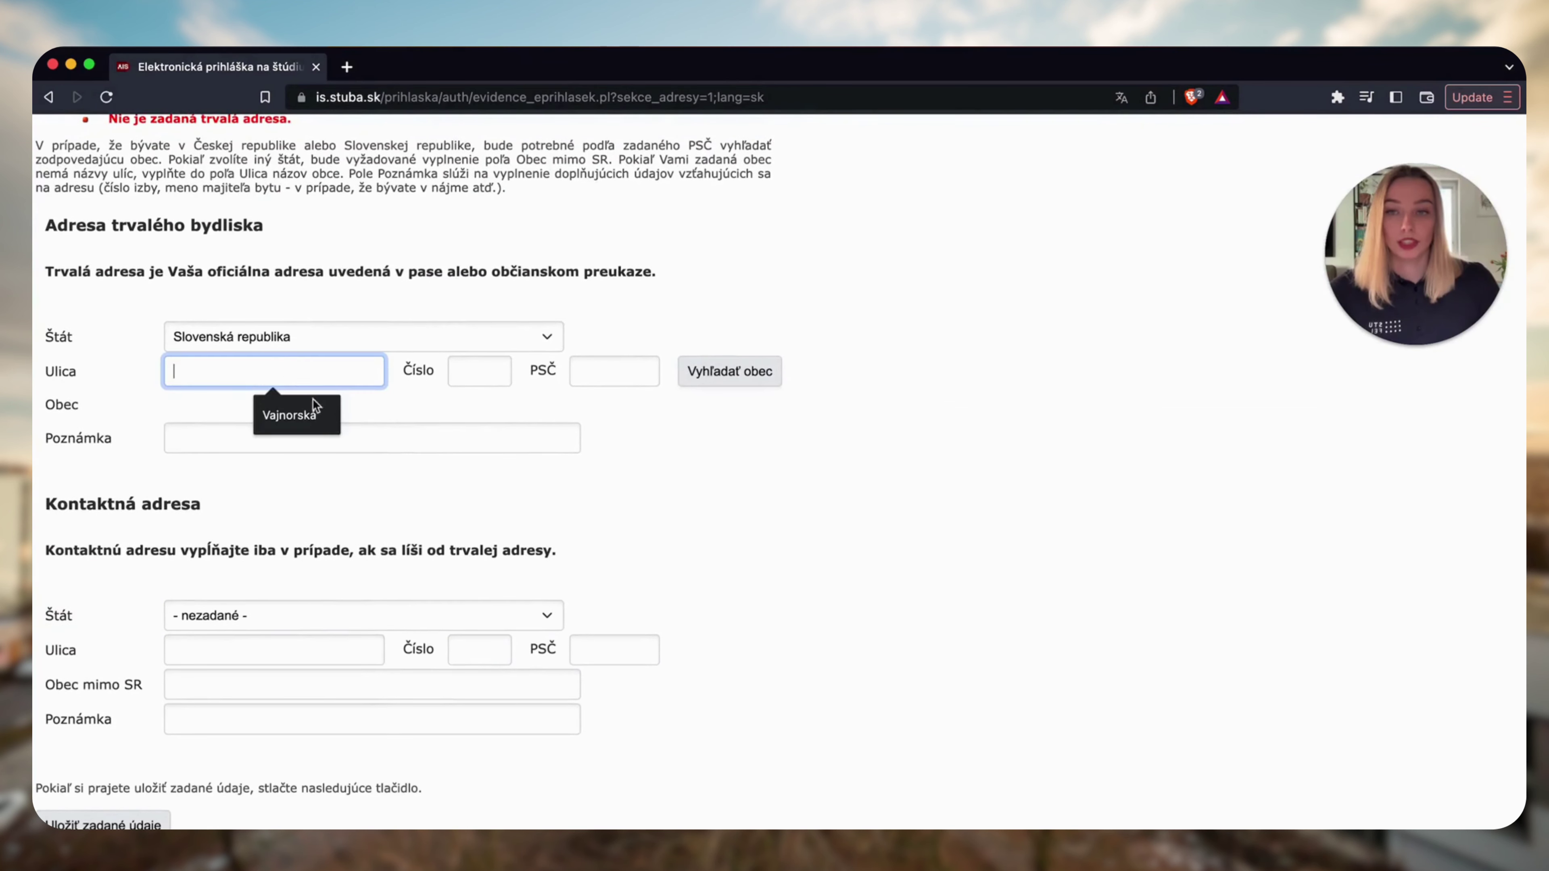
pyautogui.click(305, 415)
pyautogui.click(474, 374)
pyautogui.click(481, 415)
pyautogui.click(614, 372)
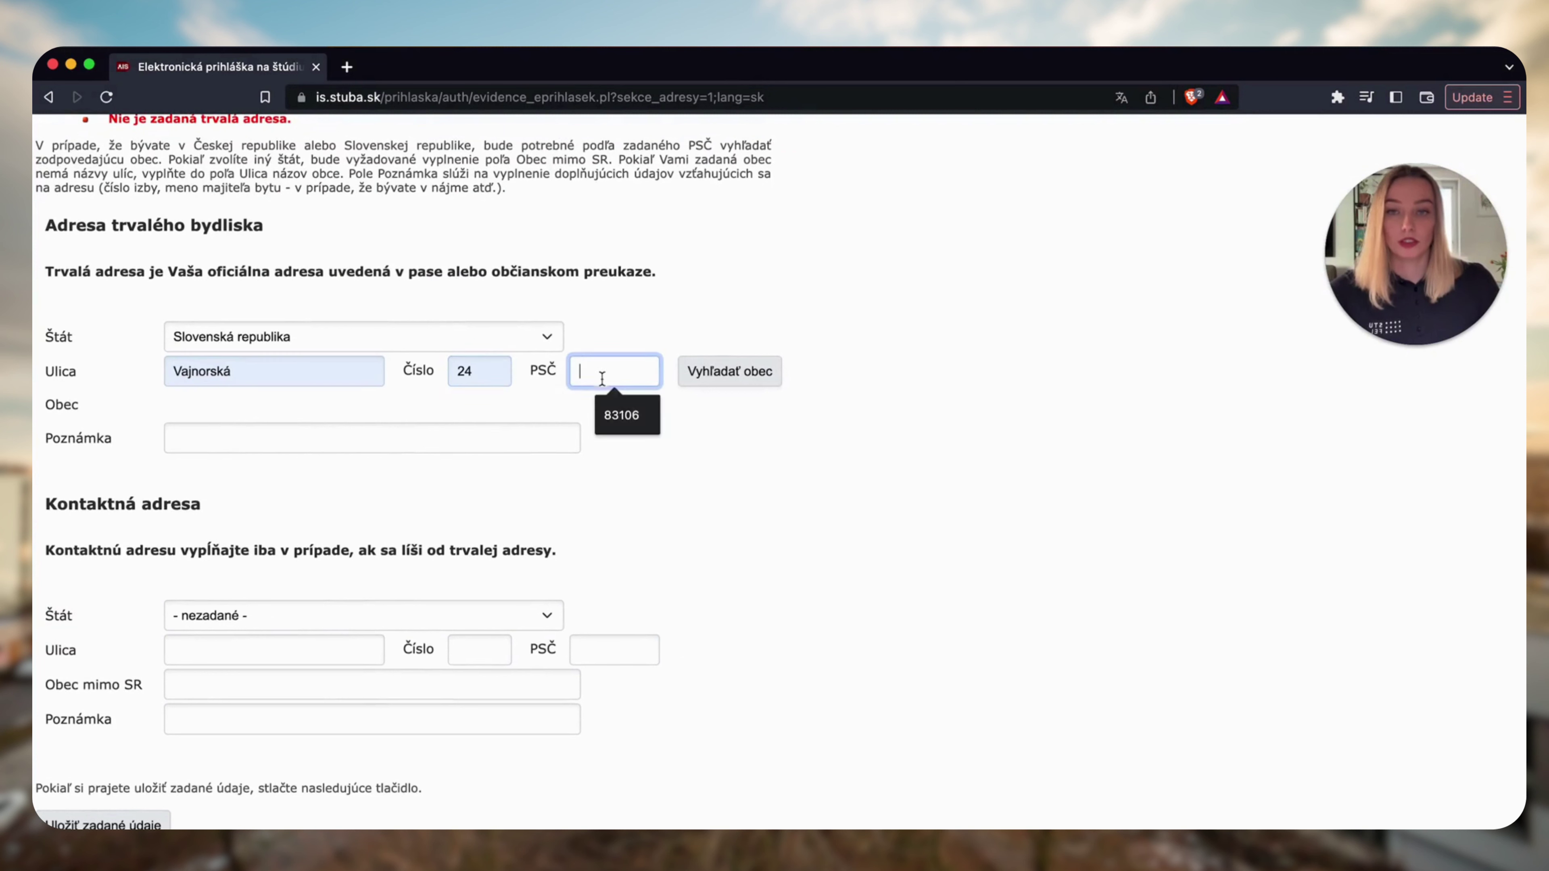
pyautogui.click(628, 411)
# Look up the municipality Bratislava for postal code 83106 and save the address.
pyautogui.click(726, 380)
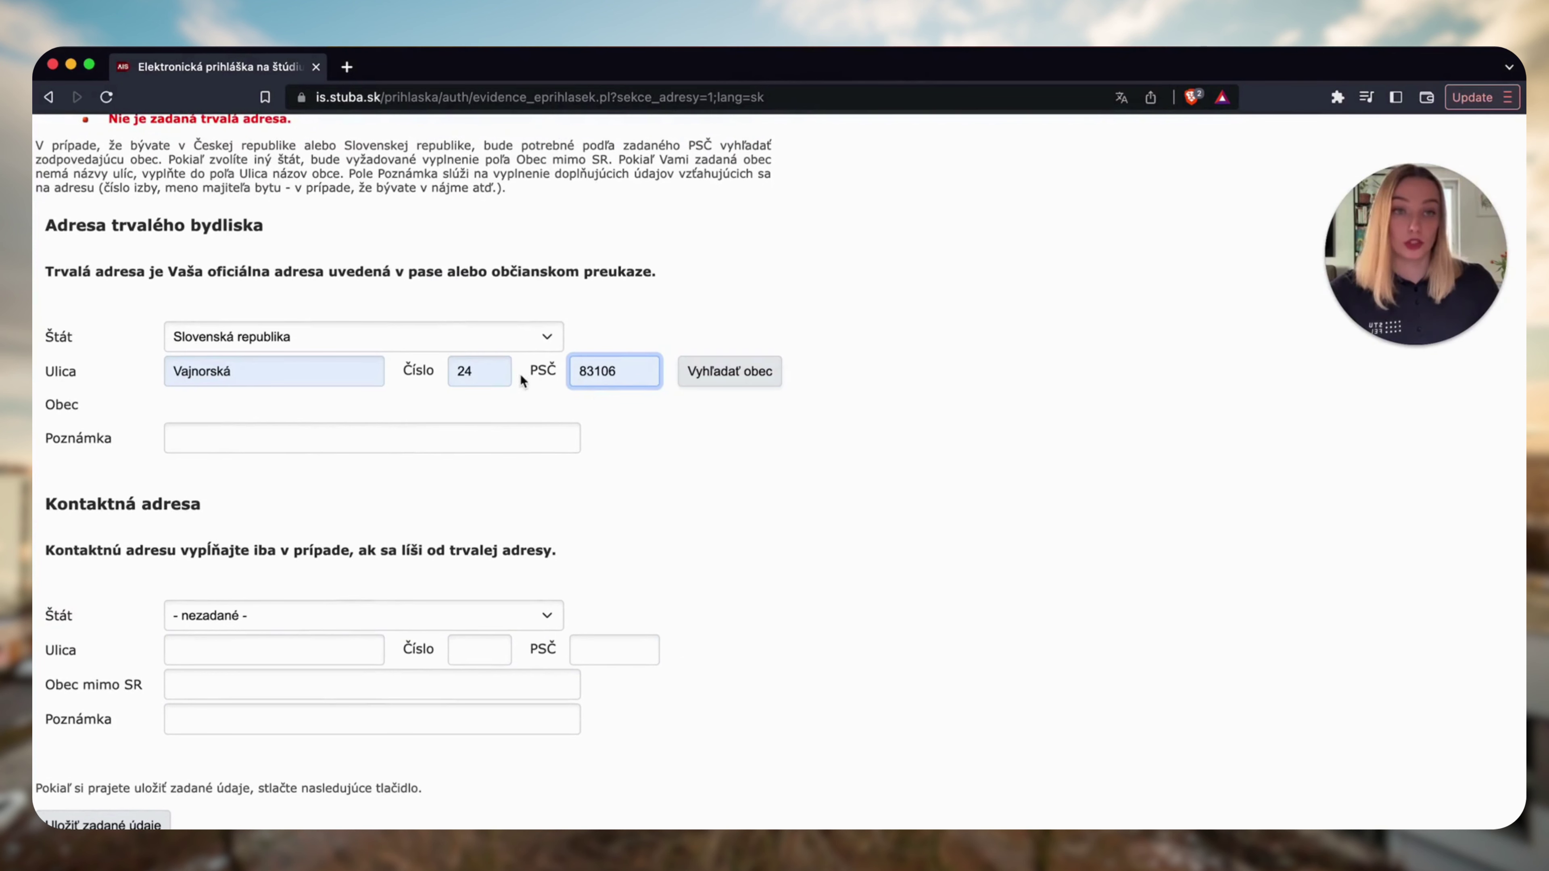
pyautogui.click(736, 380)
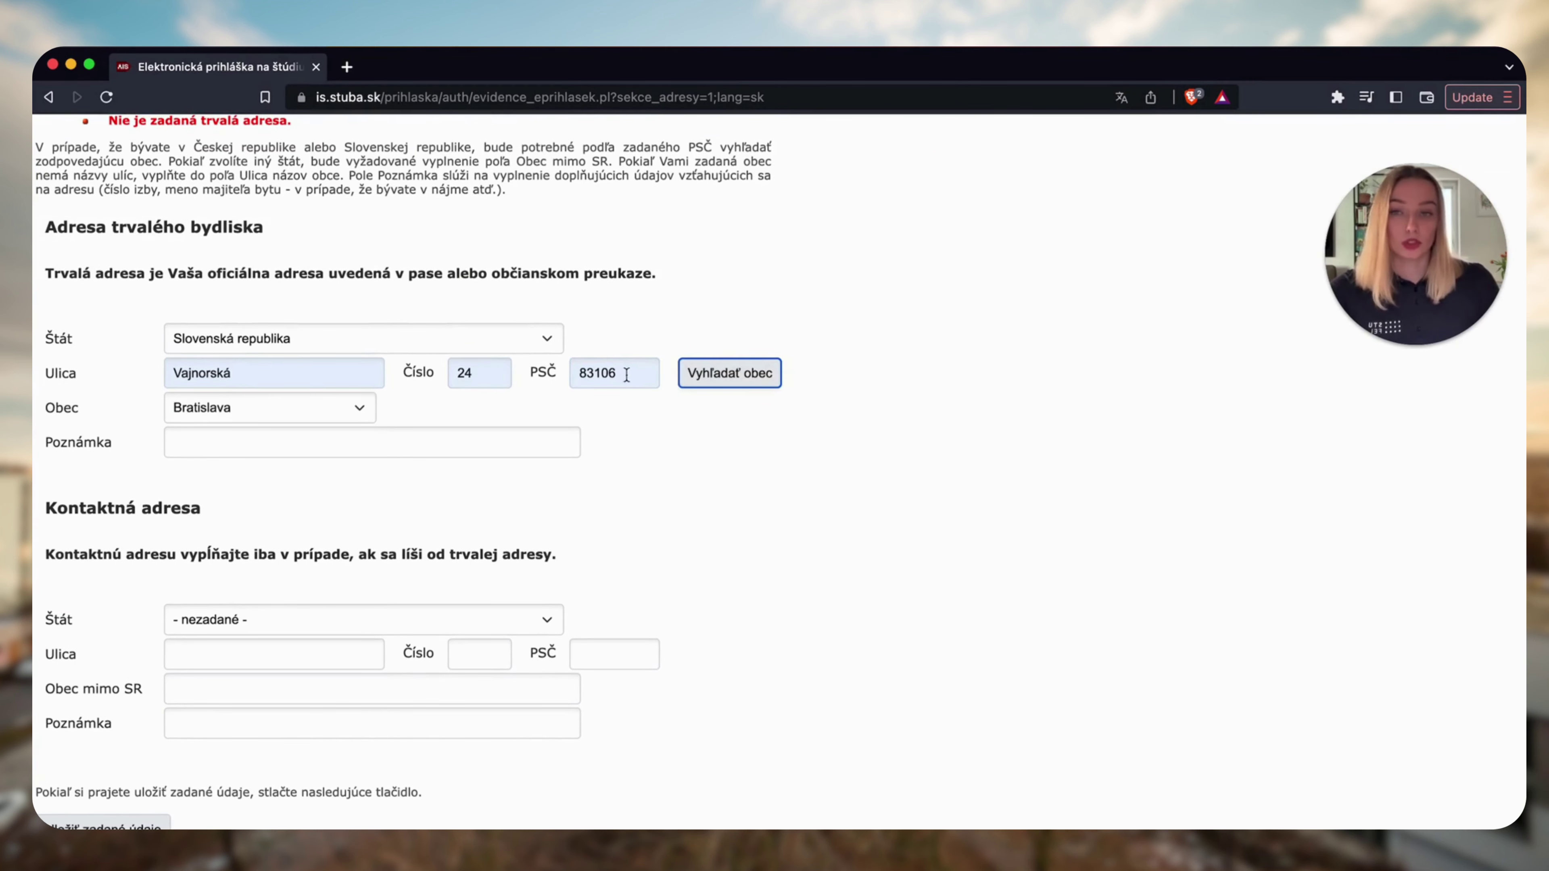
pyautogui.scroll(-1, 596, 449)
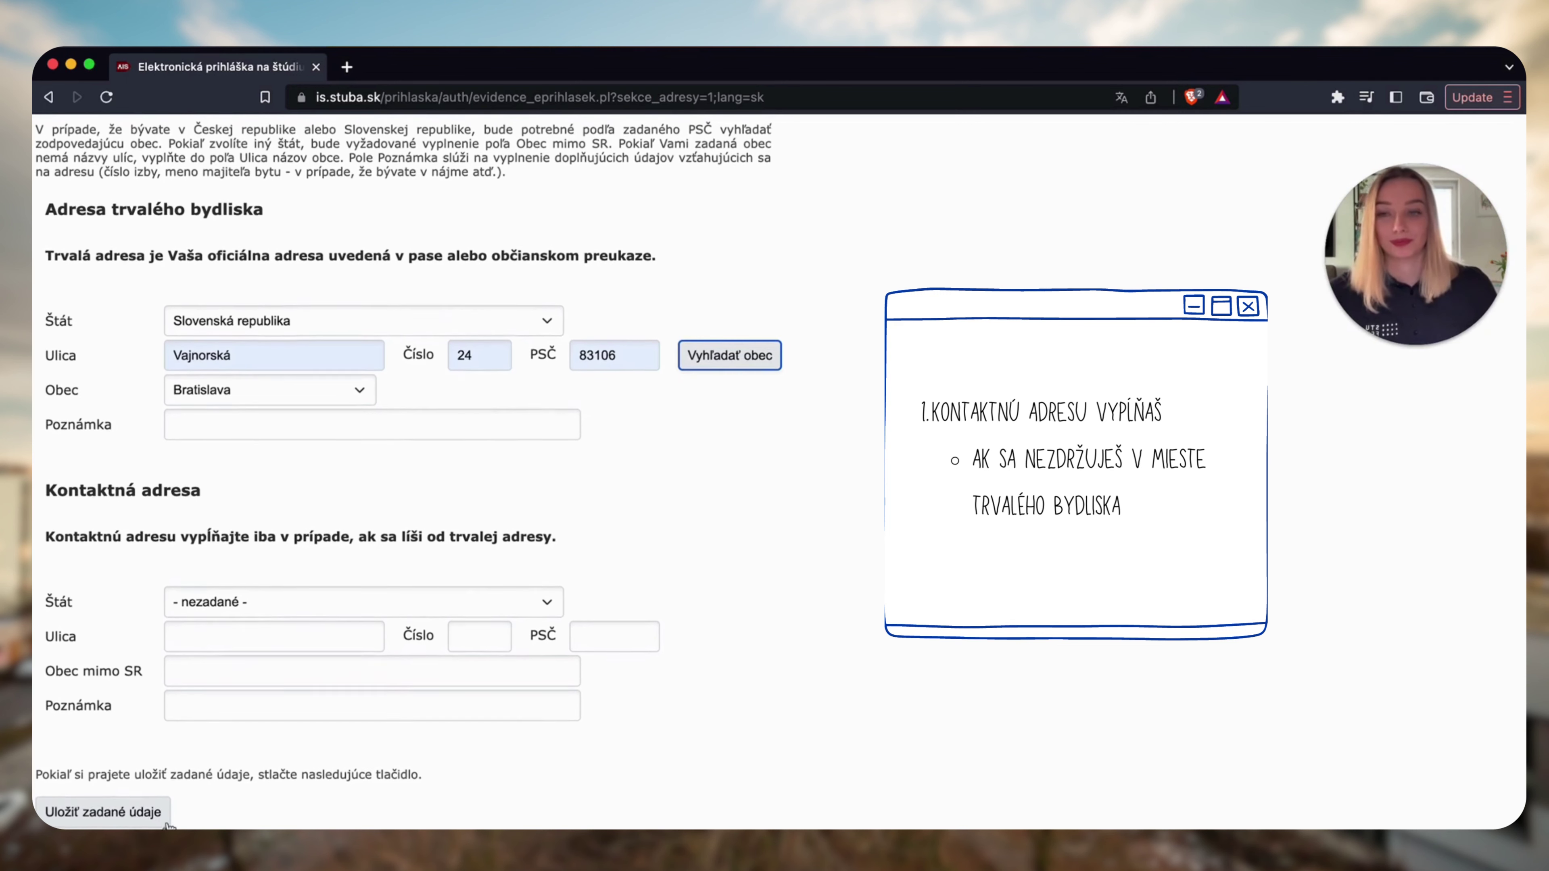
pyautogui.click(122, 813)
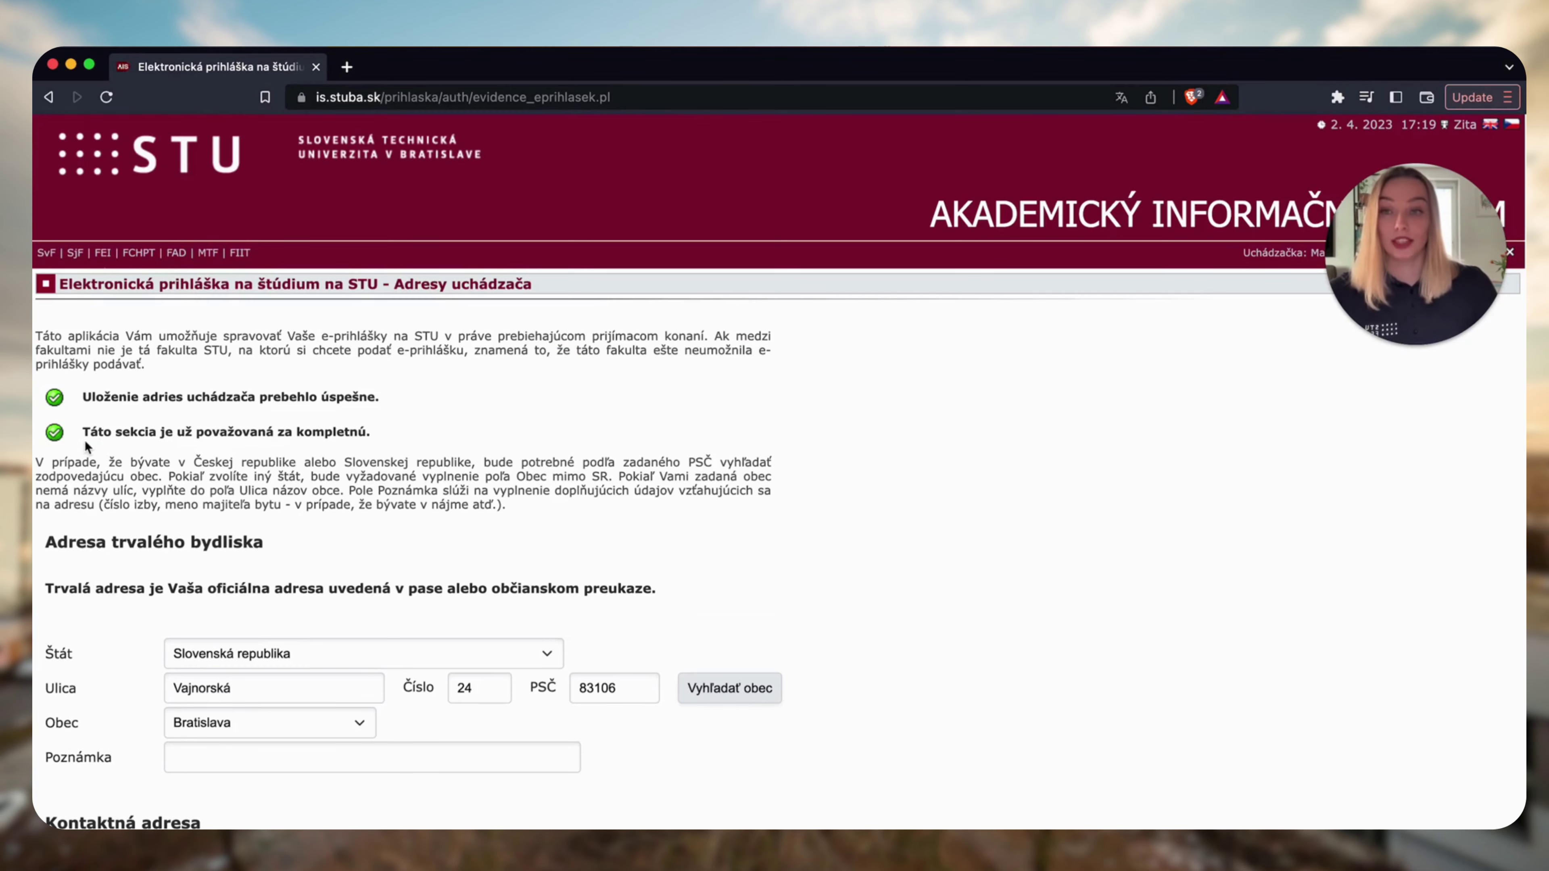
# Scroll the e-application overview to the bottom and open the 'Otázku na študijné oddelenie' form.
pyautogui.scroll(-5, 309, 452)
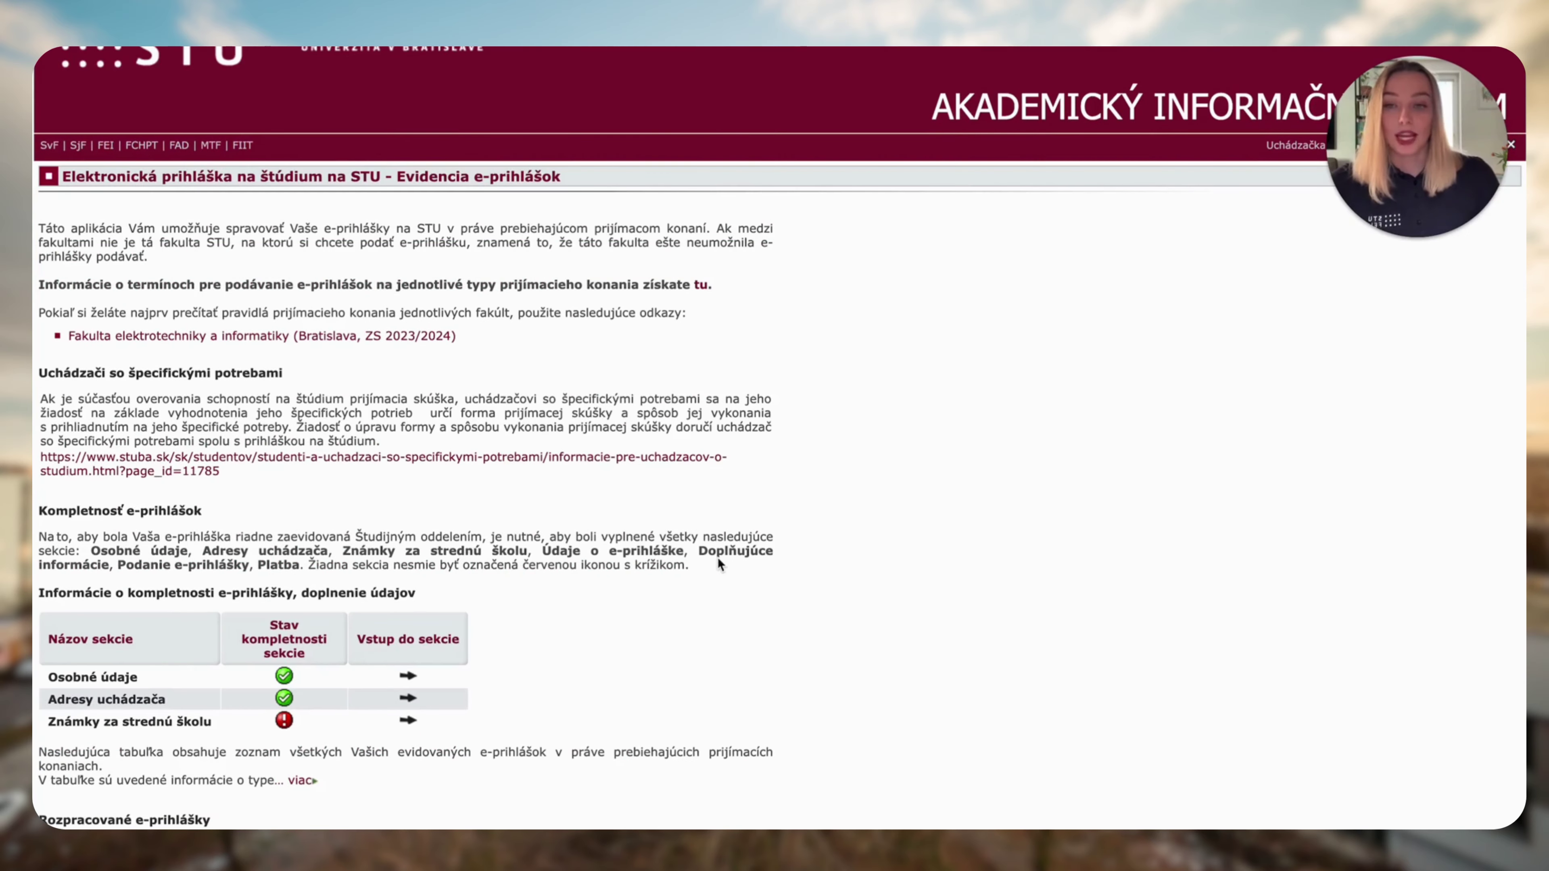
pyautogui.scroll(-2, 718, 557)
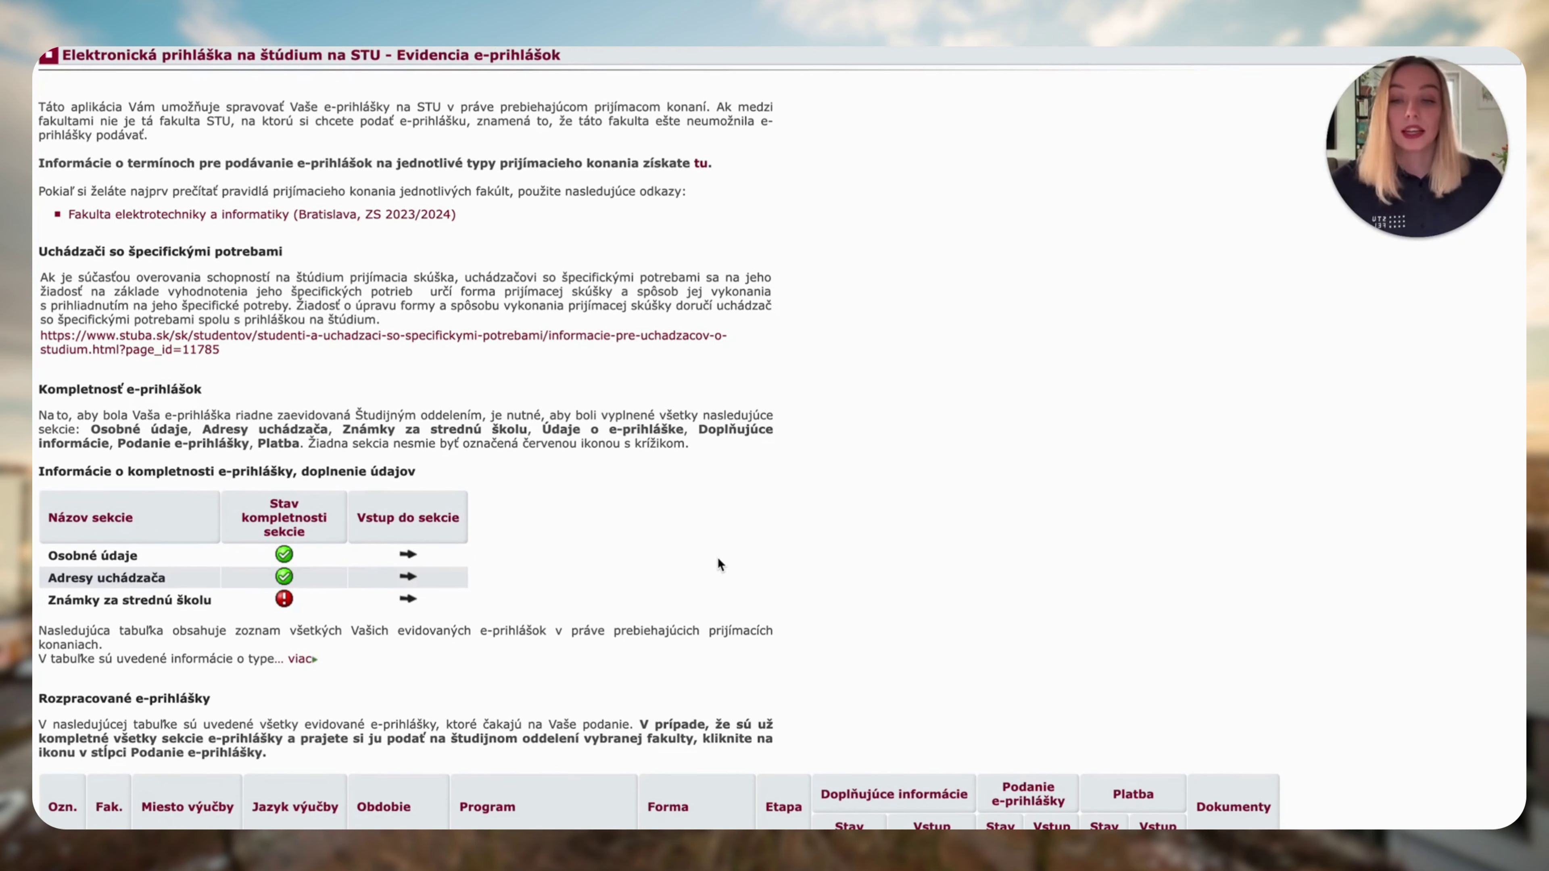
pyautogui.scroll(-1, 718, 557)
pyautogui.scroll(-8, 718, 557)
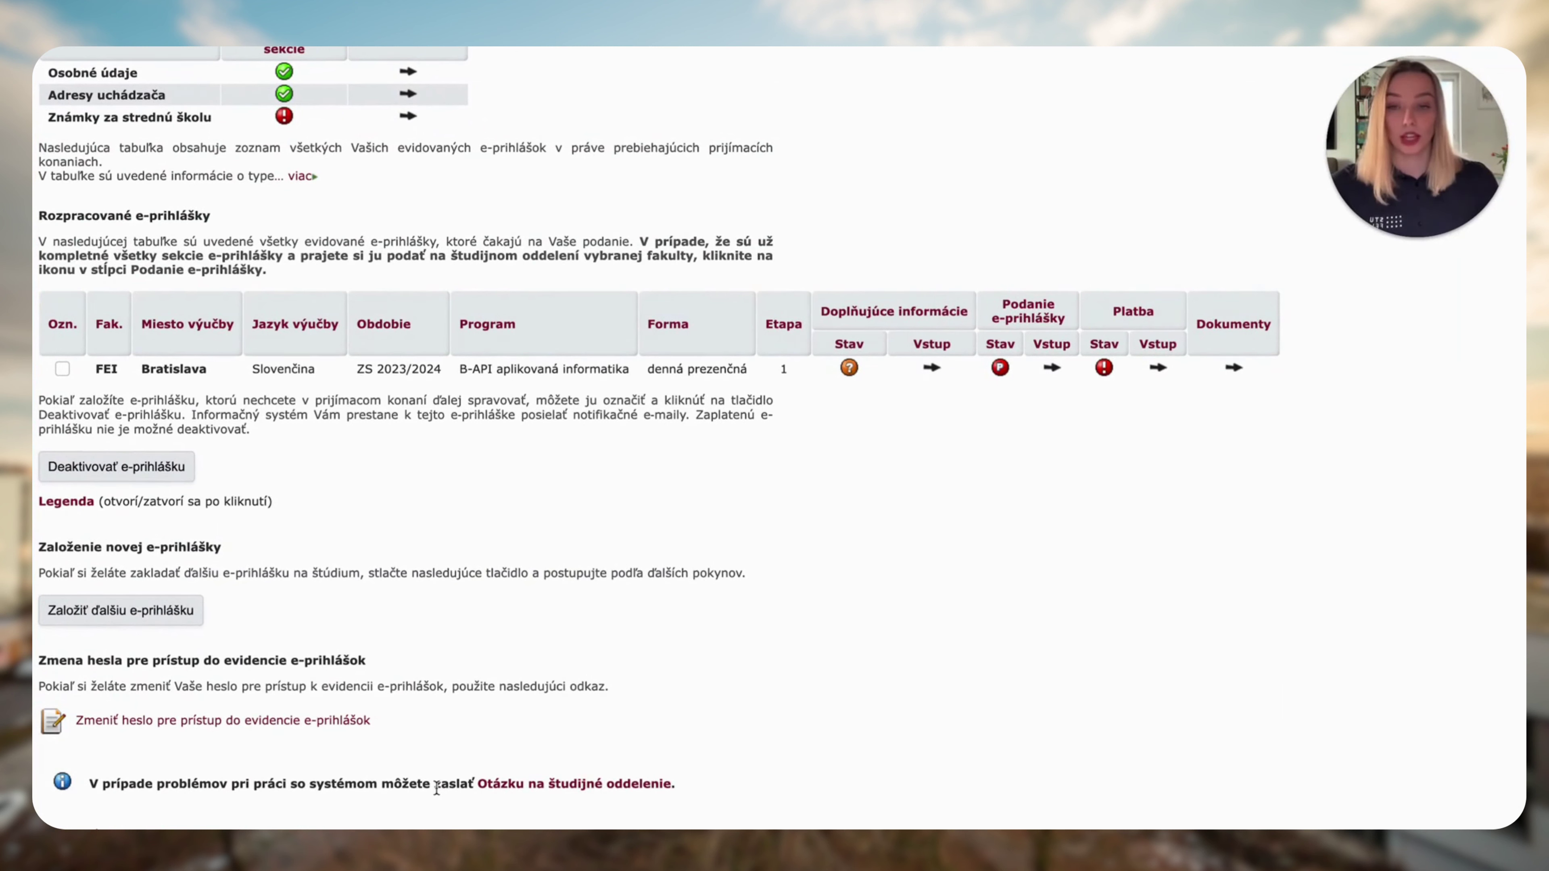
pyautogui.click(496, 785)
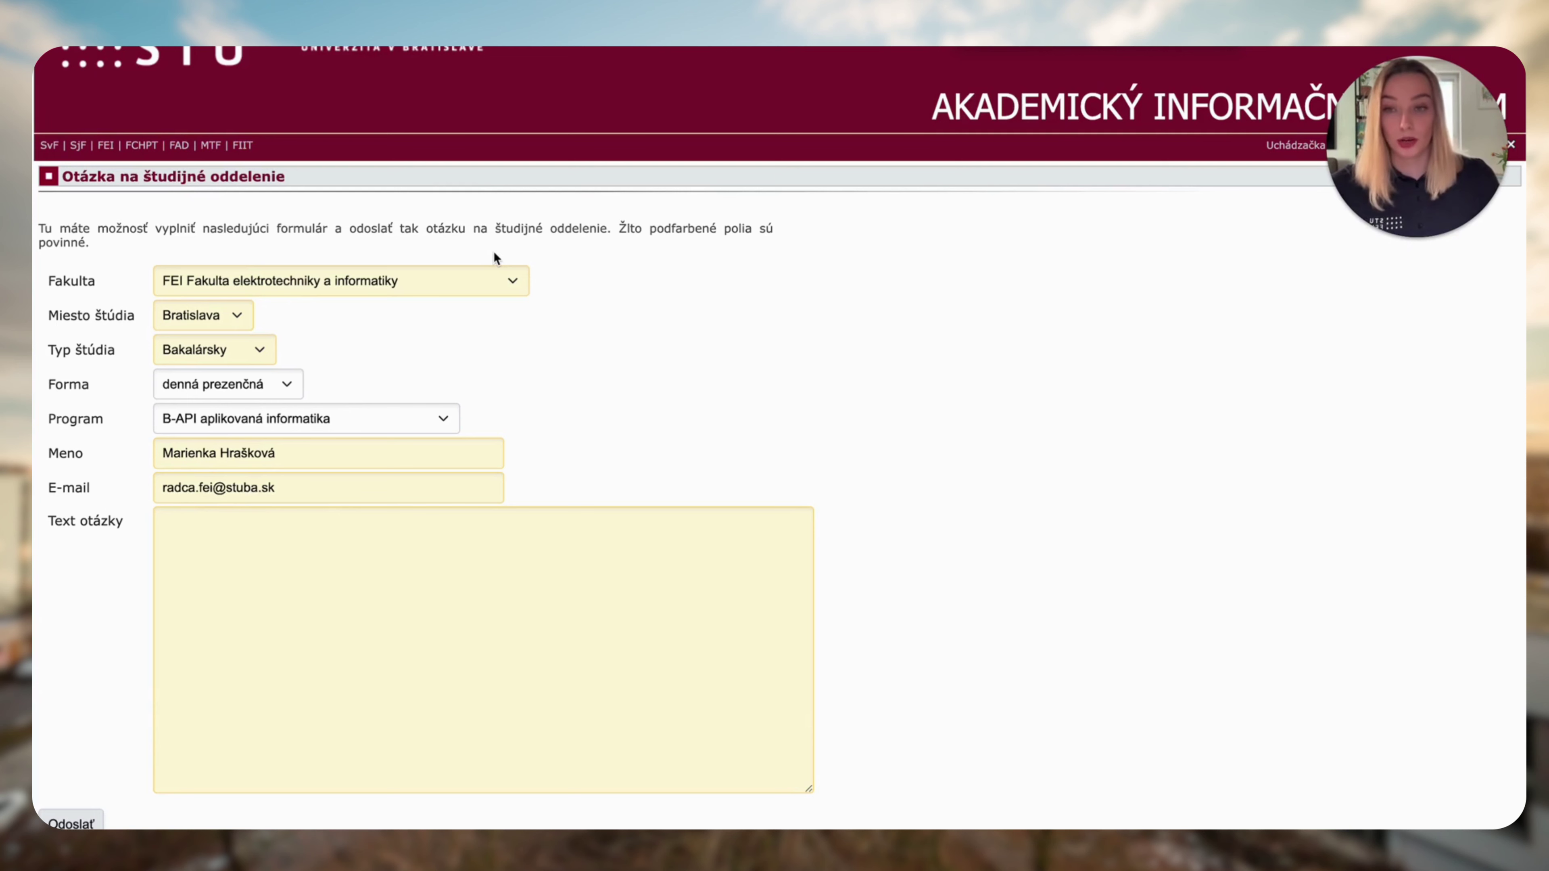
# Place the cursor in the empty Text otázky field of the study-office question form.
pyautogui.click(254, 582)
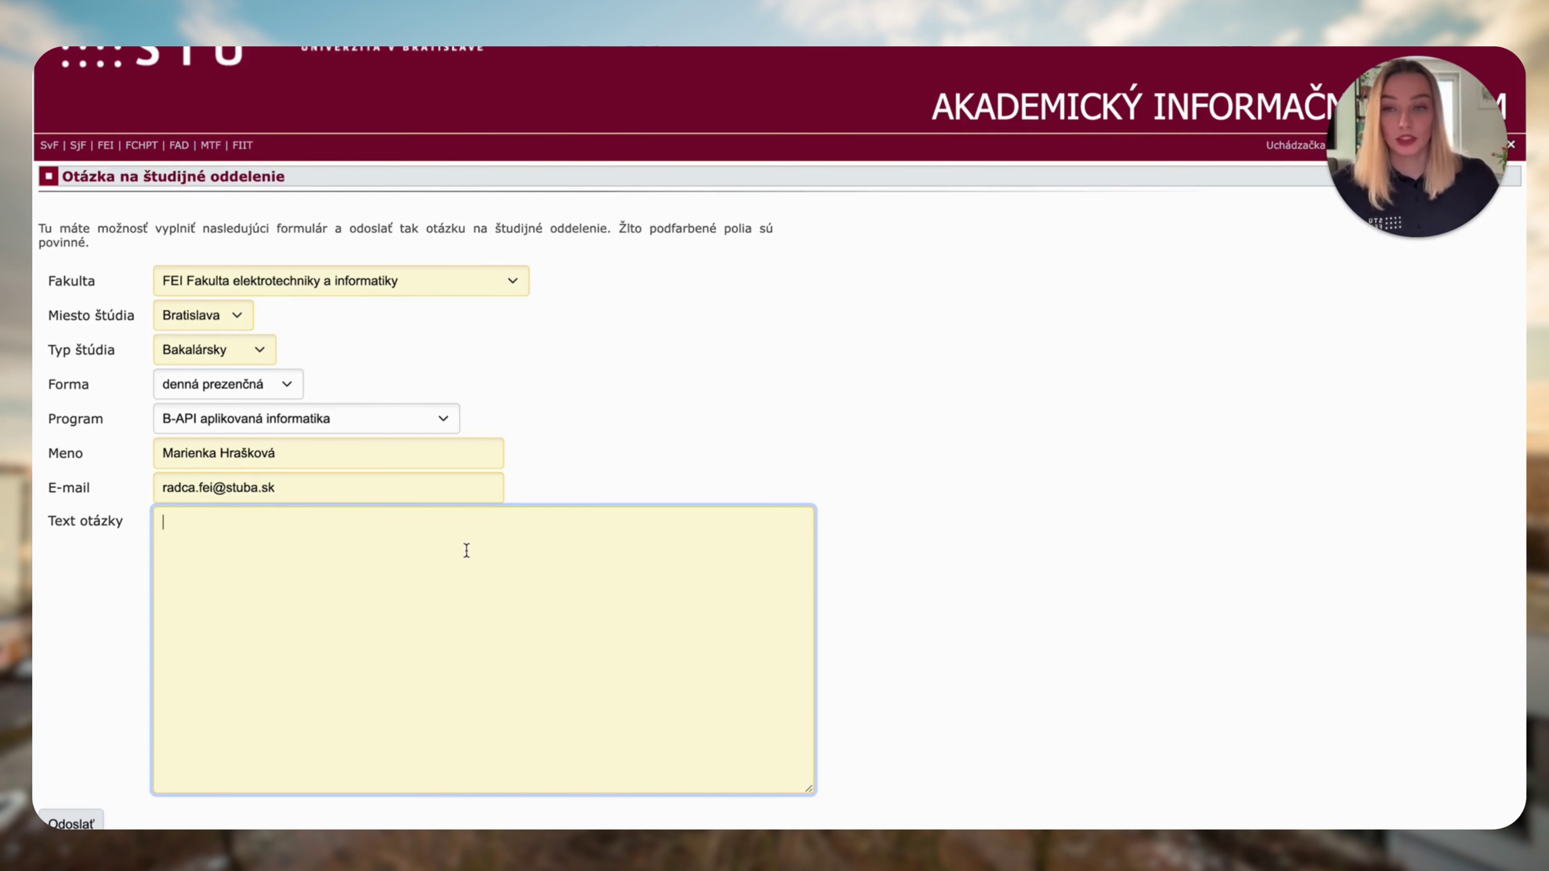
pyautogui.scroll(-1, 467, 550)
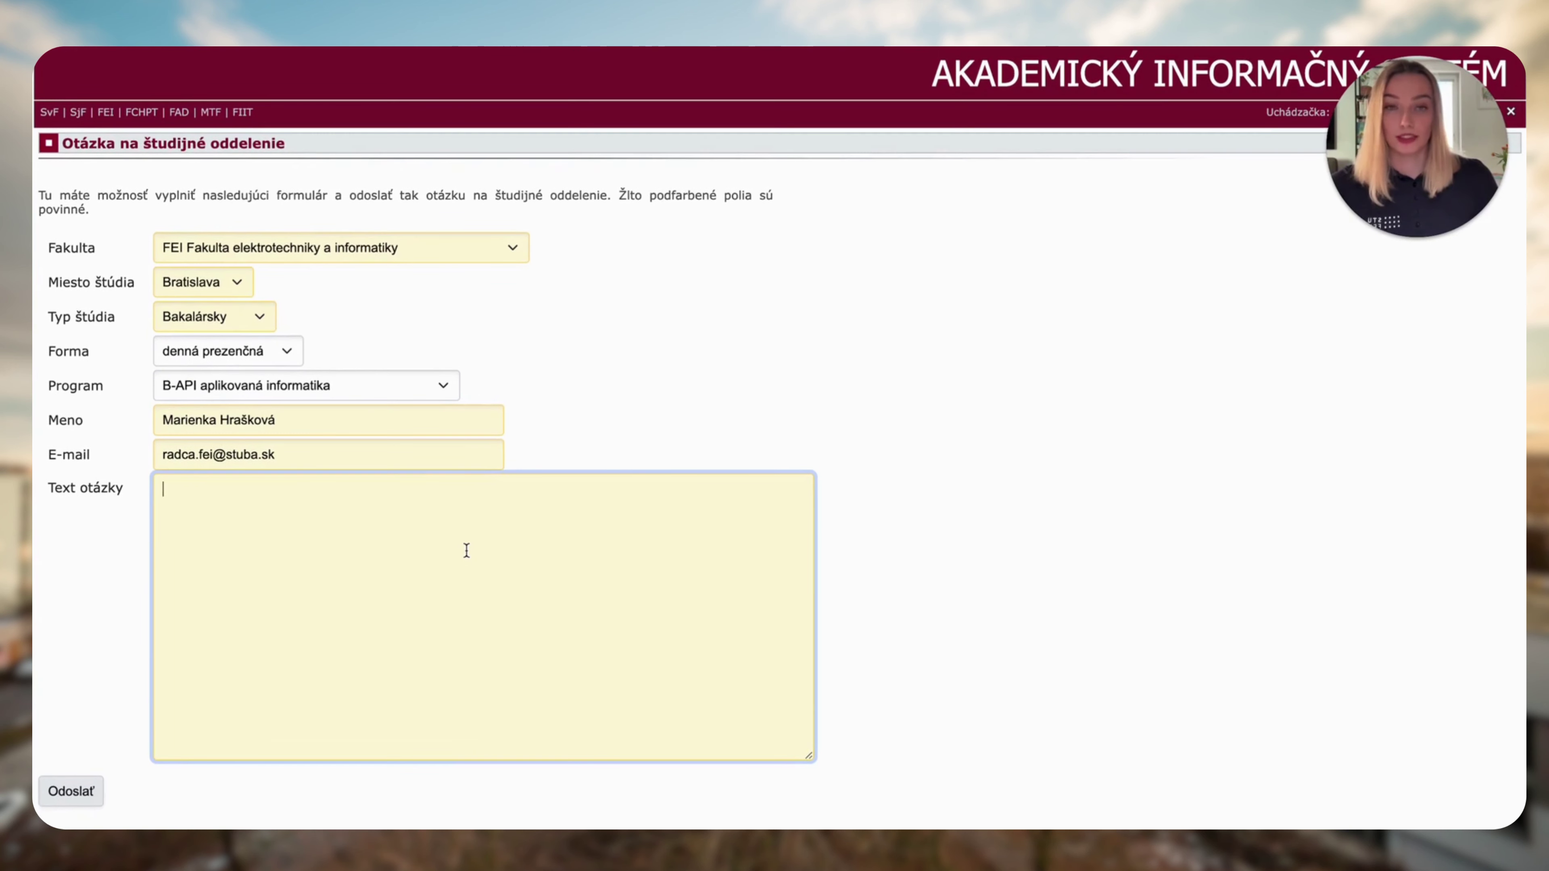